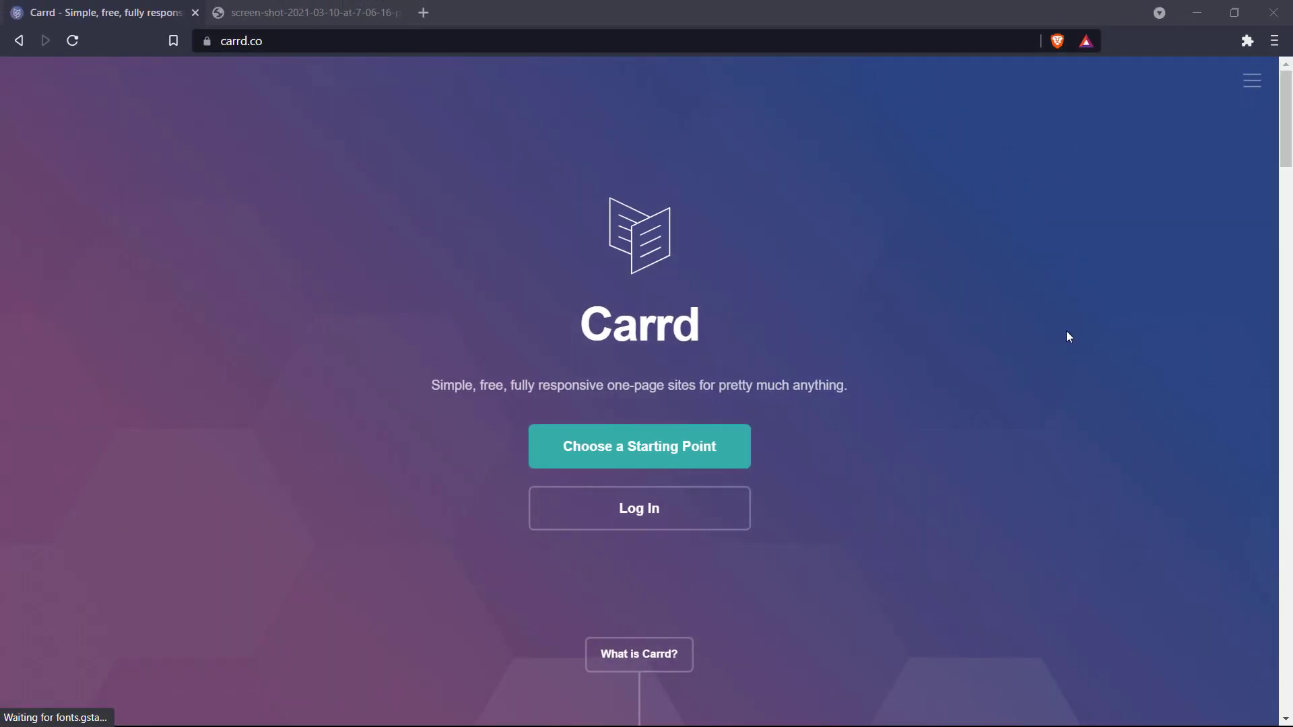
# Start a blank Carrd site, toggle the mobile preview, and glance at the reference screenshot.
pyautogui.click(601, 440)
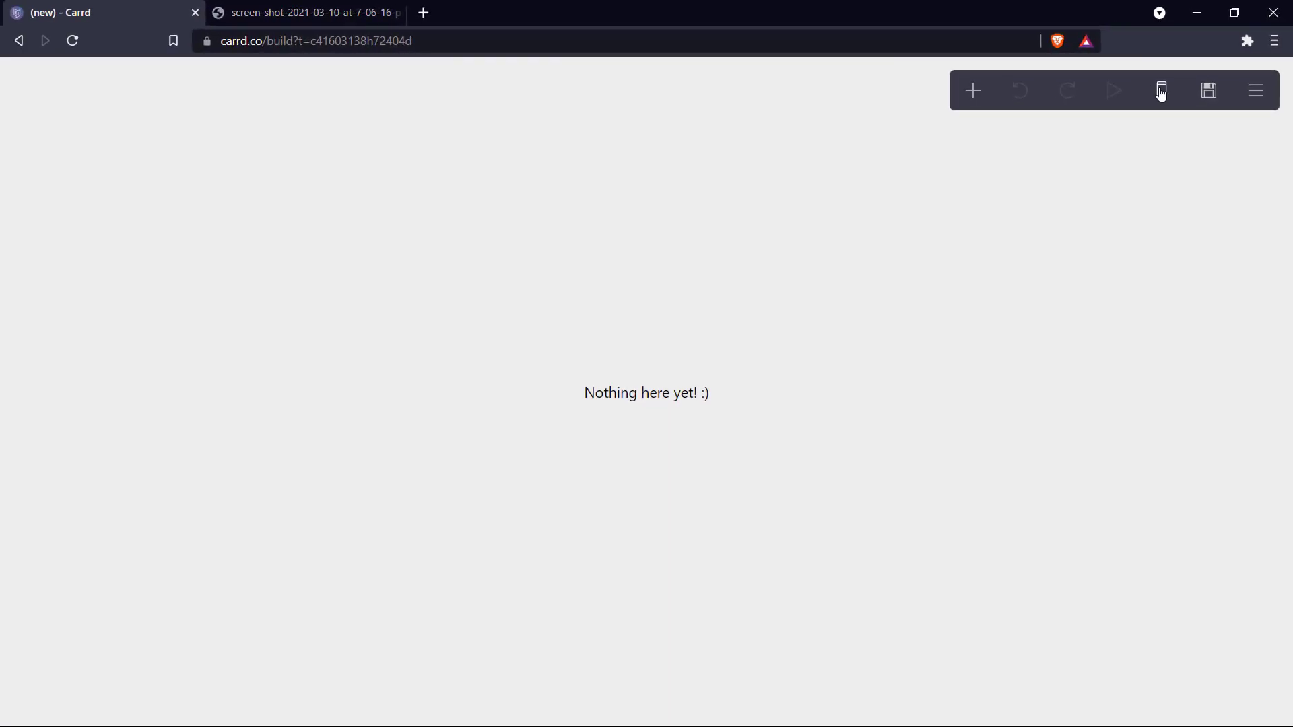
pyautogui.click(1160, 91)
pyautogui.click(1161, 91)
pyautogui.click(337, 12)
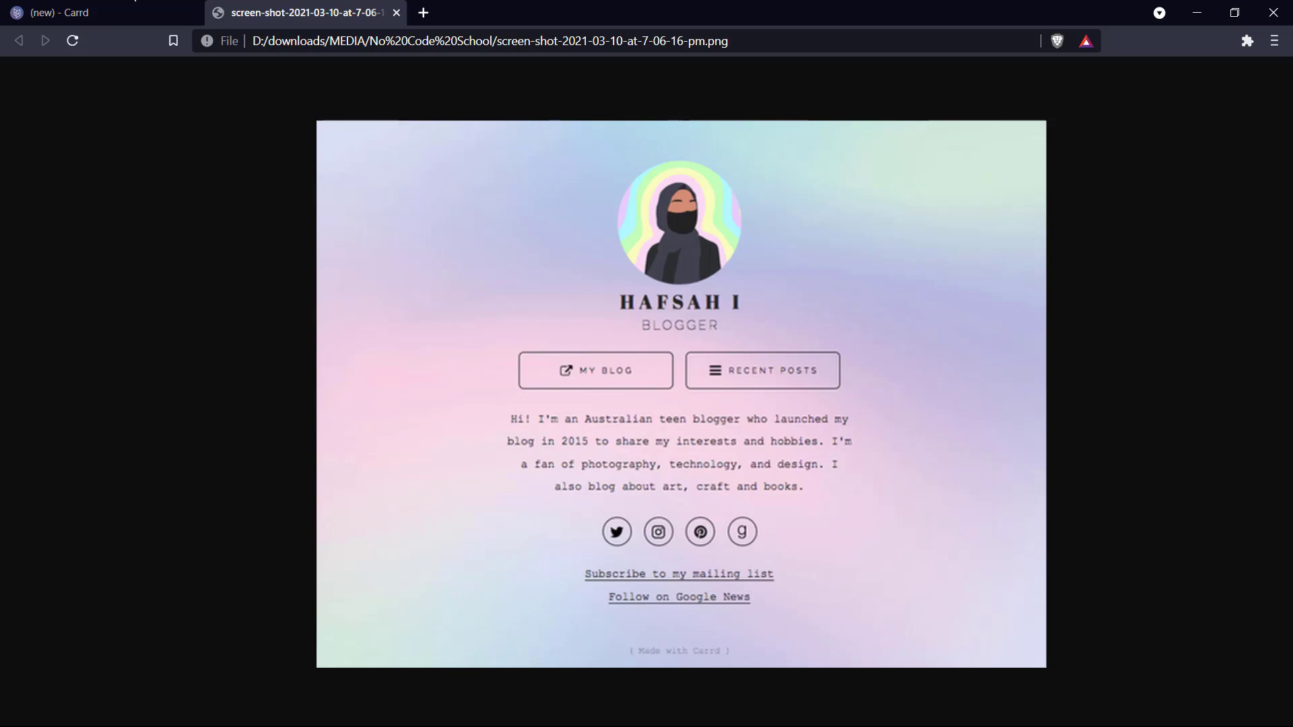
pyautogui.click(112, 3)
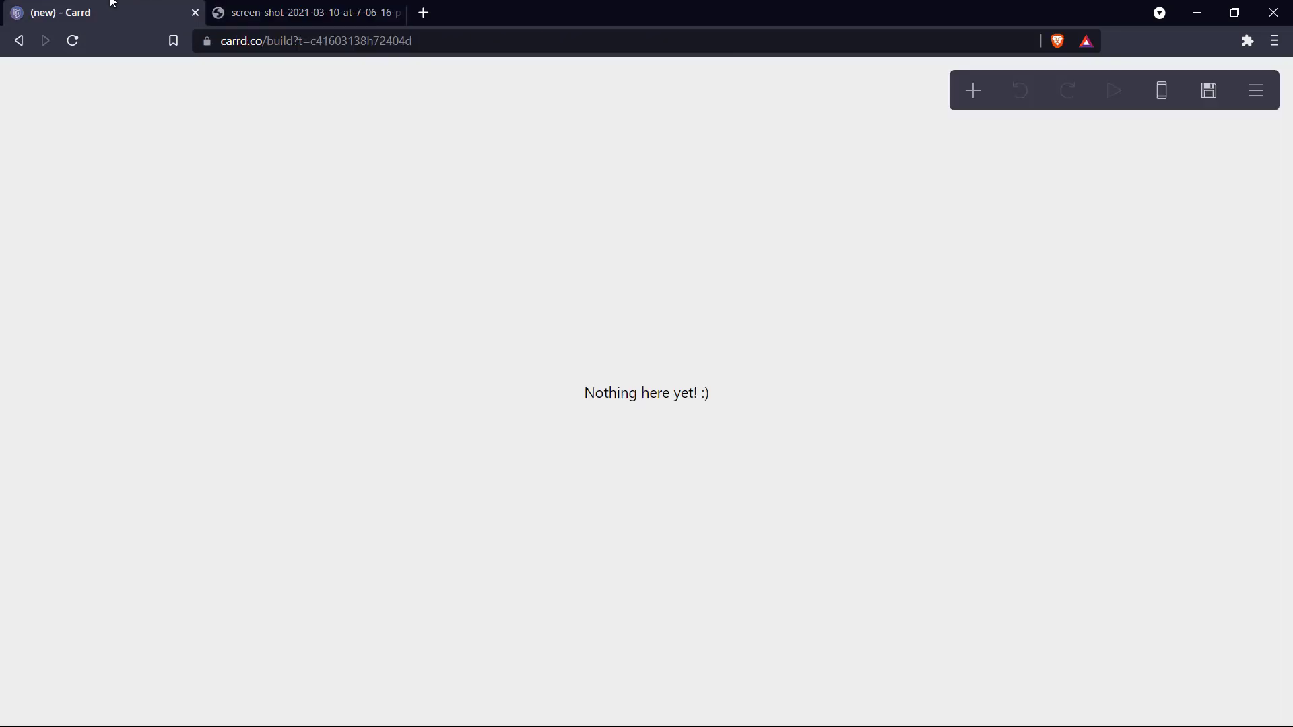
# Set the page background style to Image, using the uploaded download.jfif gradient.
pyautogui.click(675, 90)
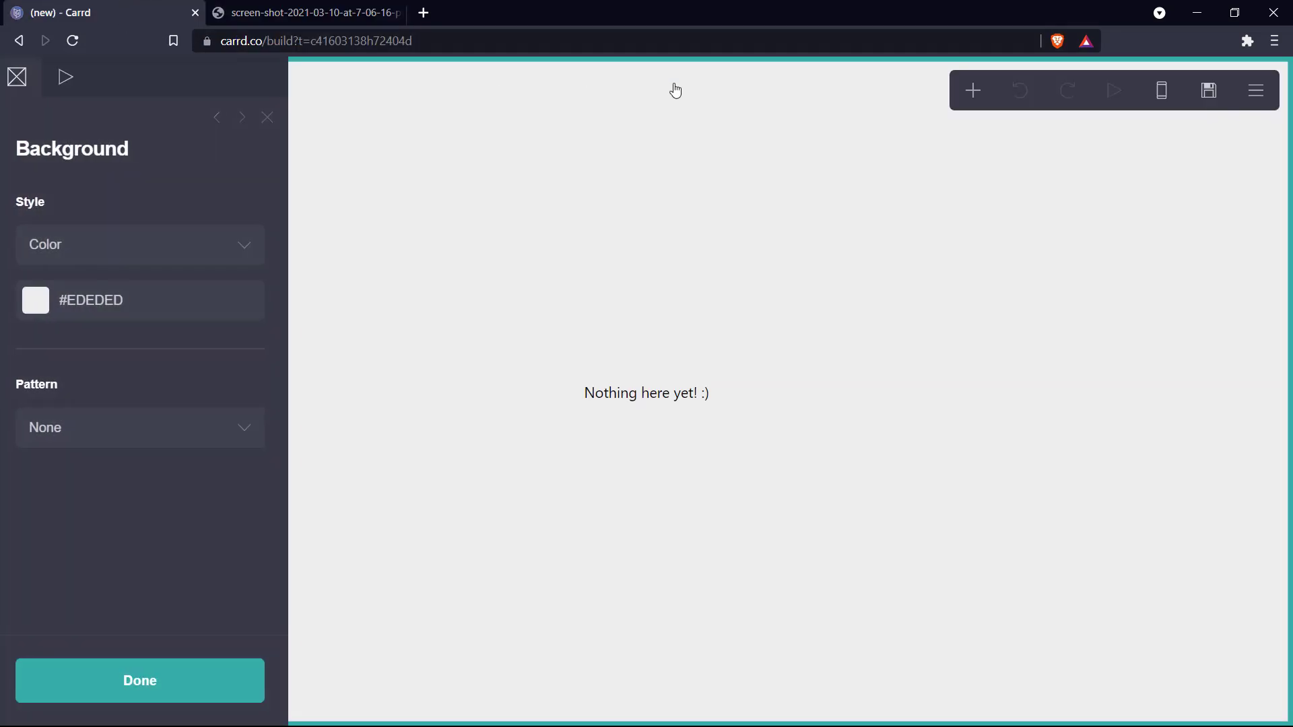
pyautogui.click(260, 242)
pyautogui.click(167, 306)
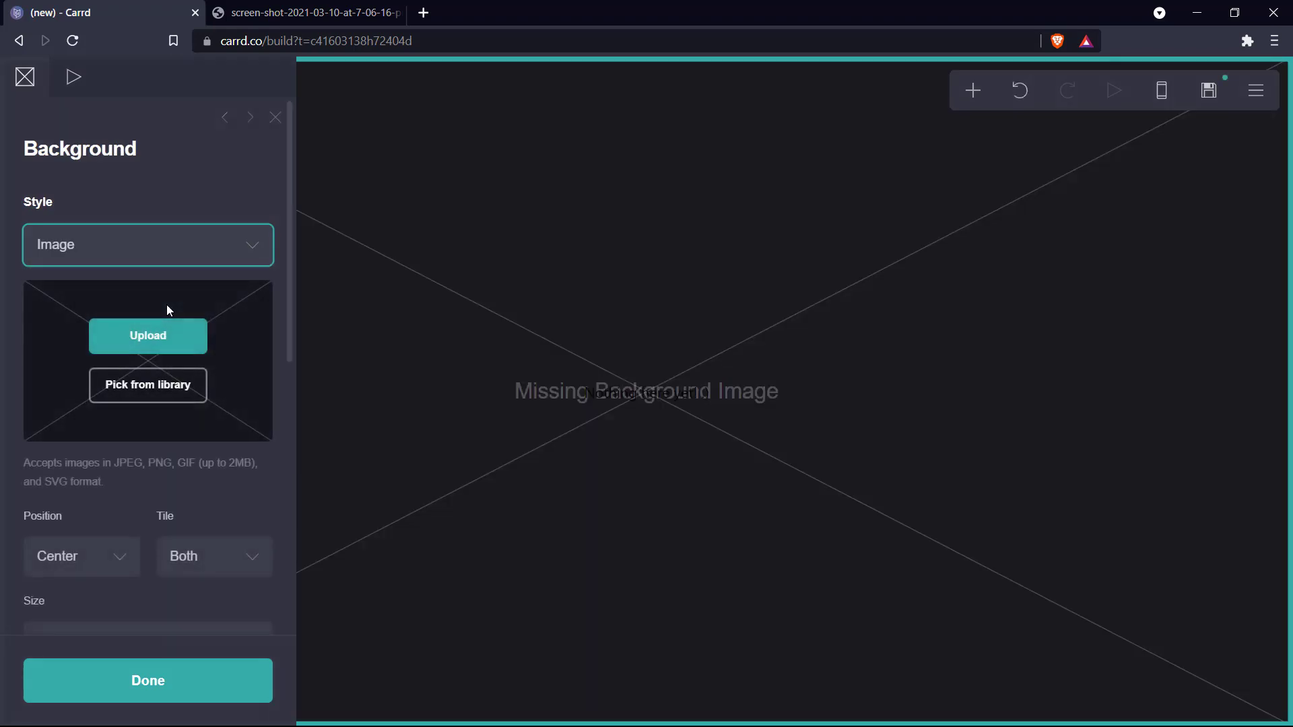
pyautogui.click(168, 338)
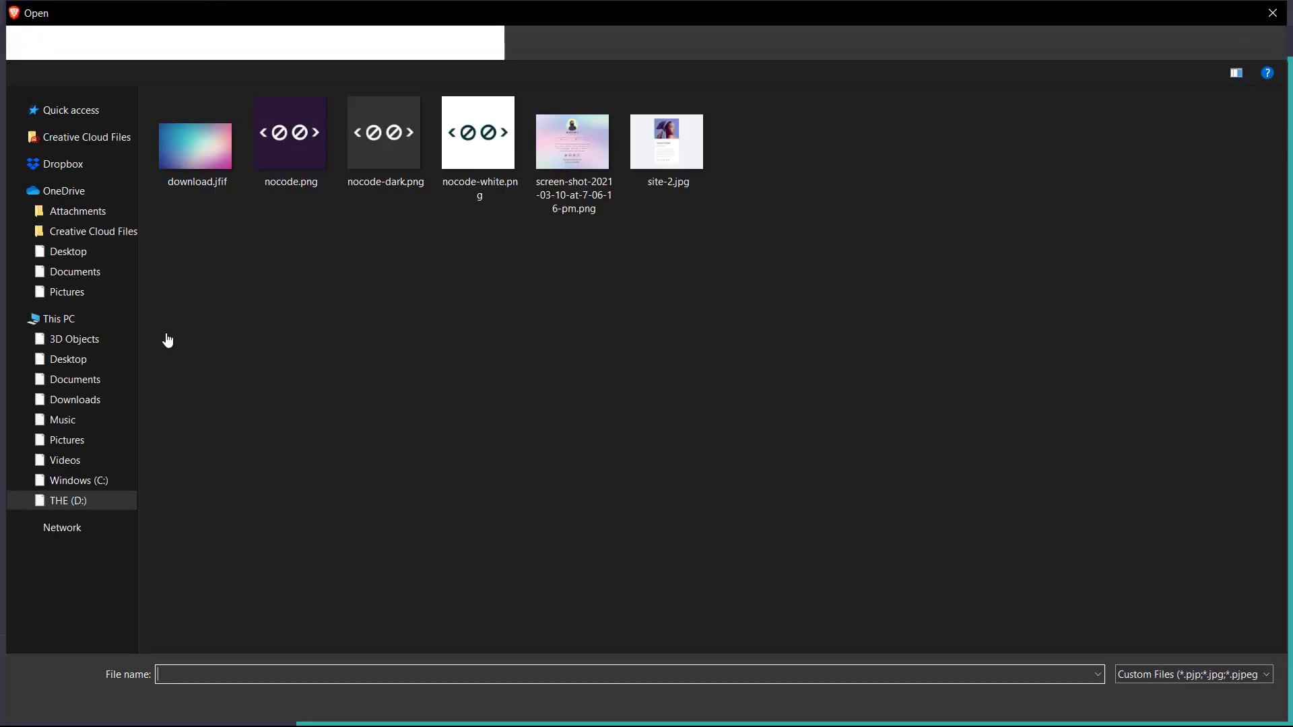
pyautogui.doubleClick(191, 172)
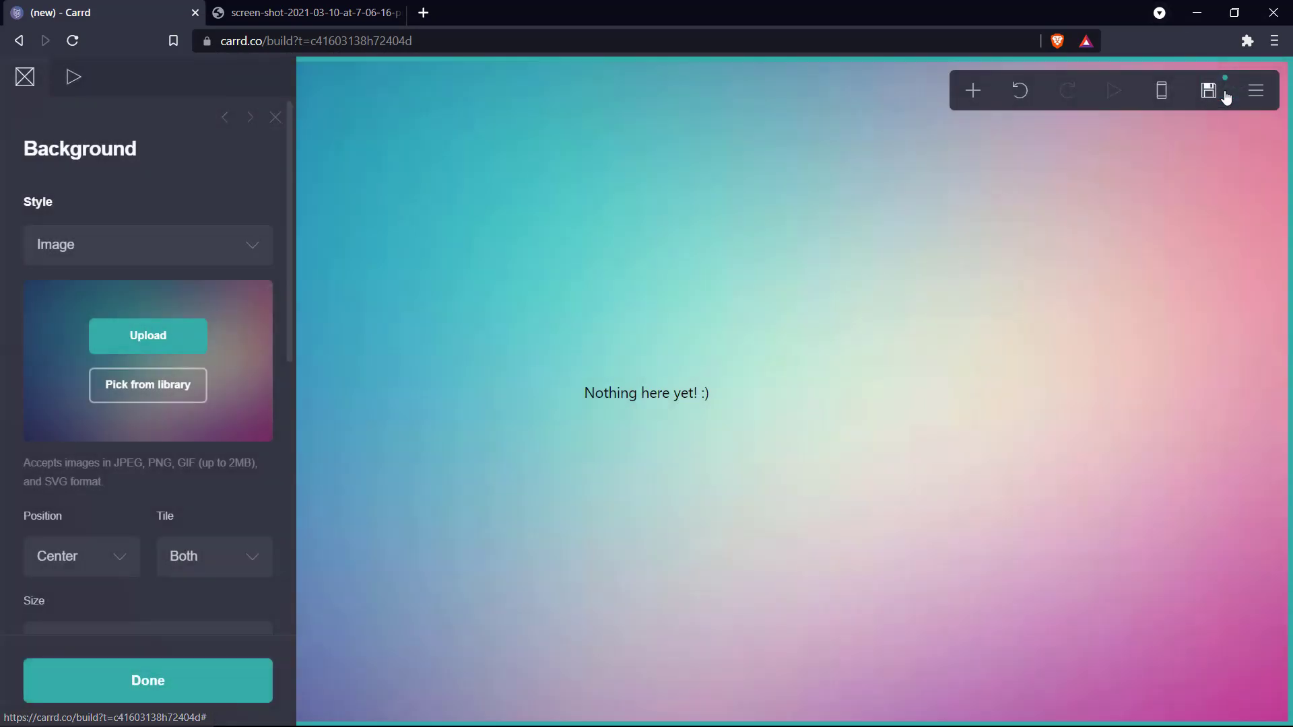
pyautogui.click(621, 268)
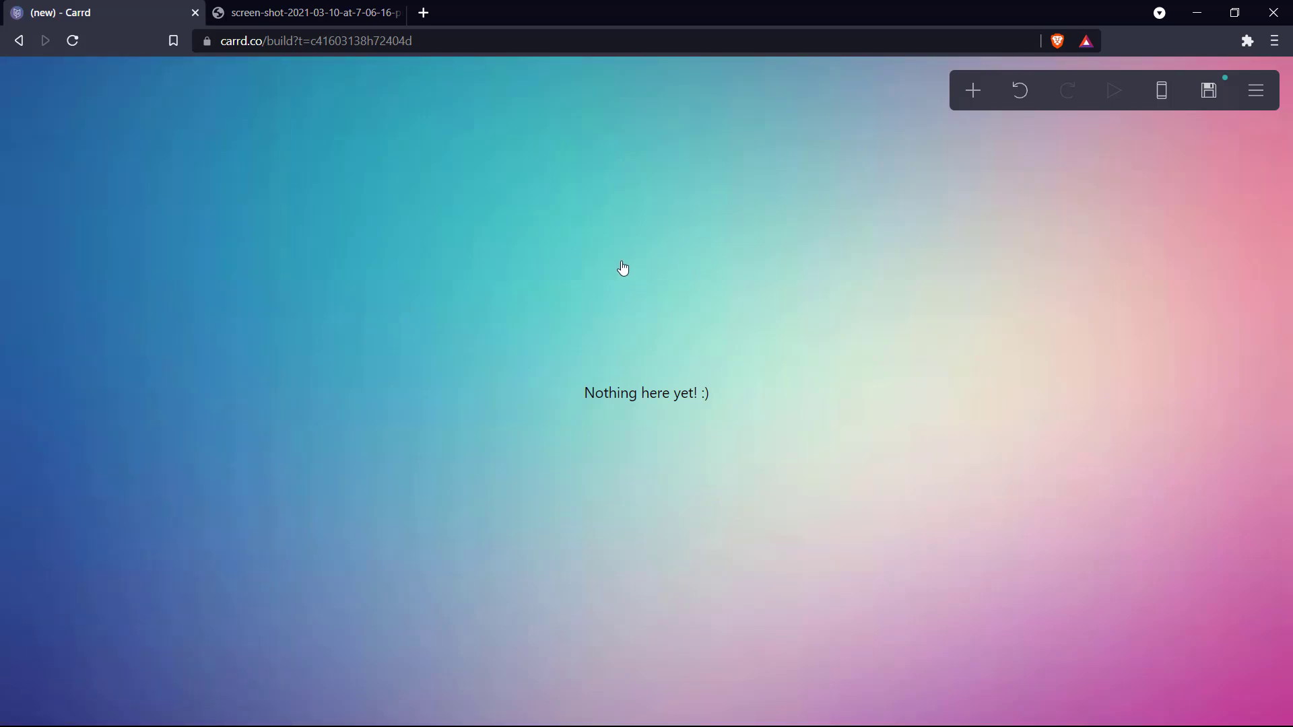
# Replace the placeholder text with a nocode-white.png image element, cropped to show the whole logo.
pyautogui.click(641, 394)
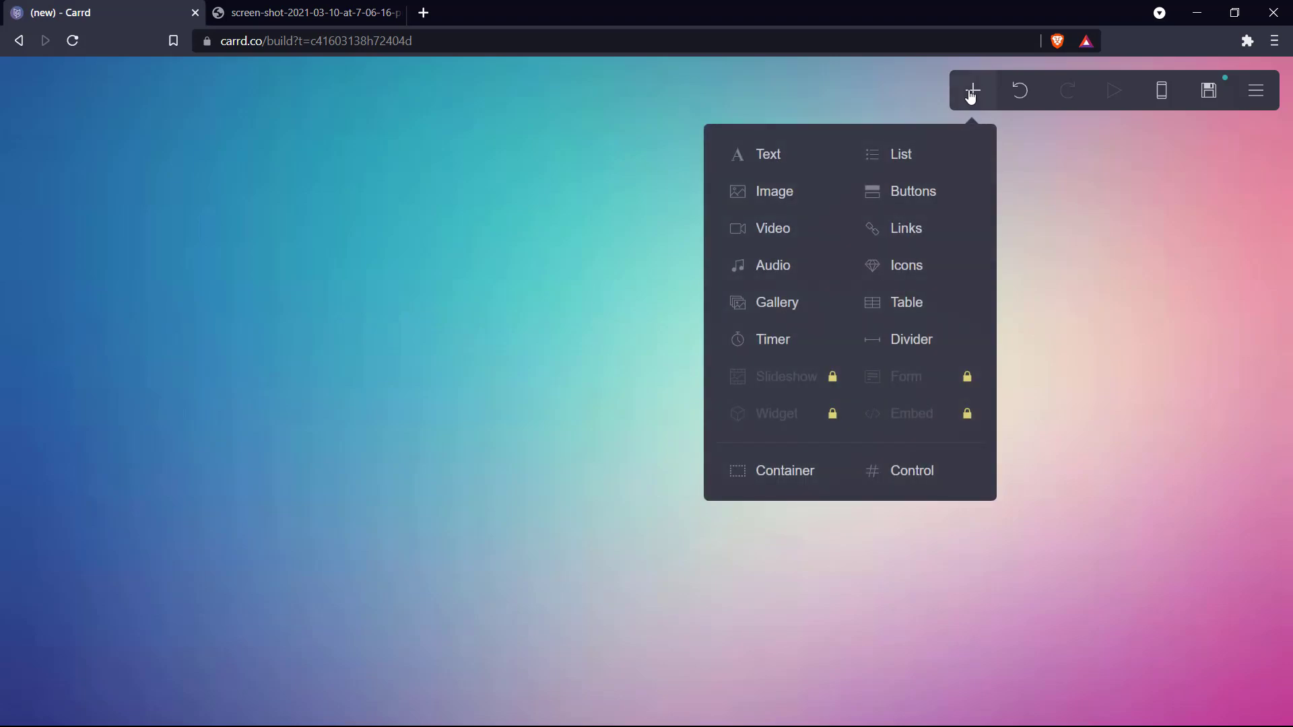
pyautogui.click(764, 197)
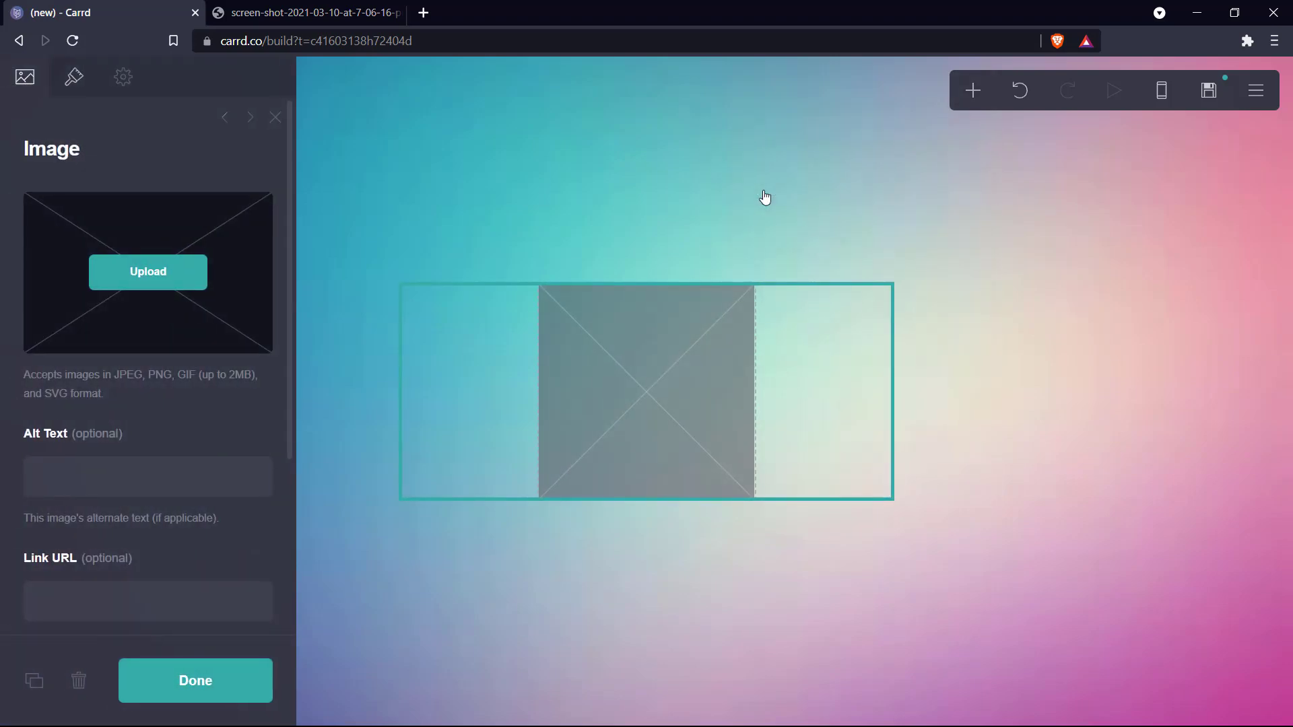
pyautogui.click(179, 270)
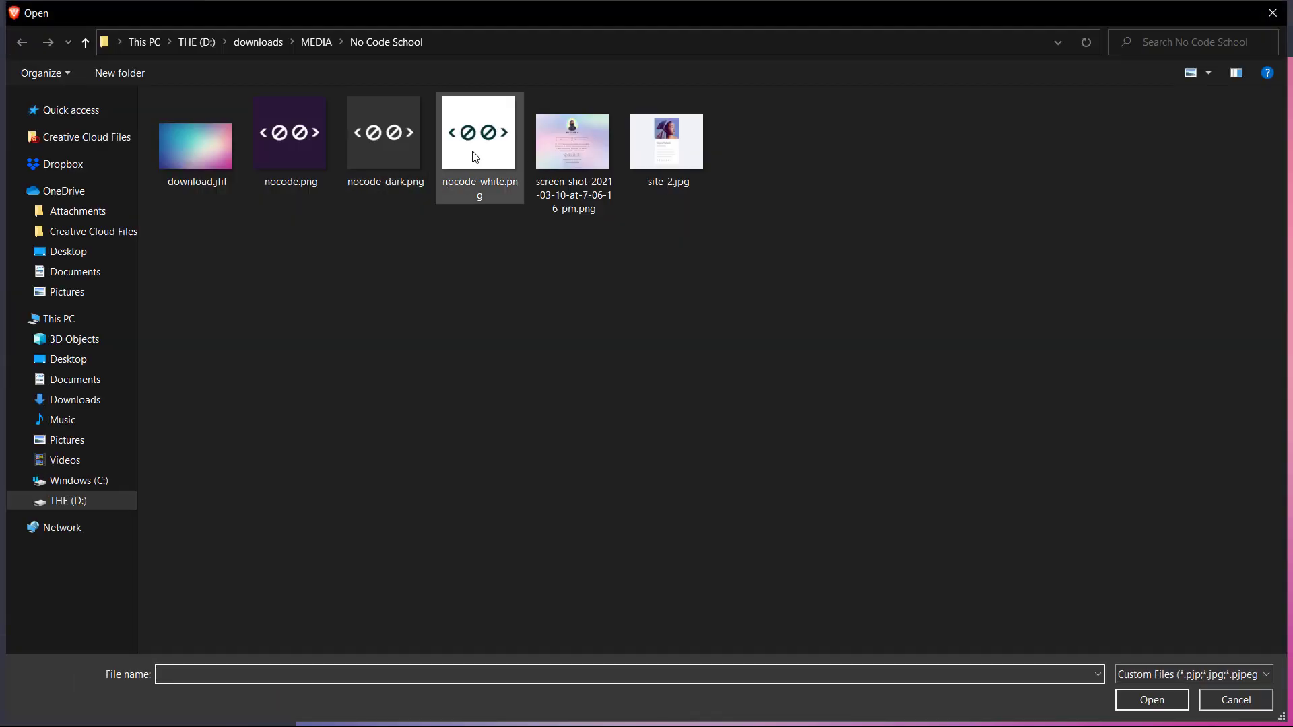
pyautogui.doubleClick(473, 155)
pyautogui.moveTo(478, 251); pyautogui.dragTo(340, 119)
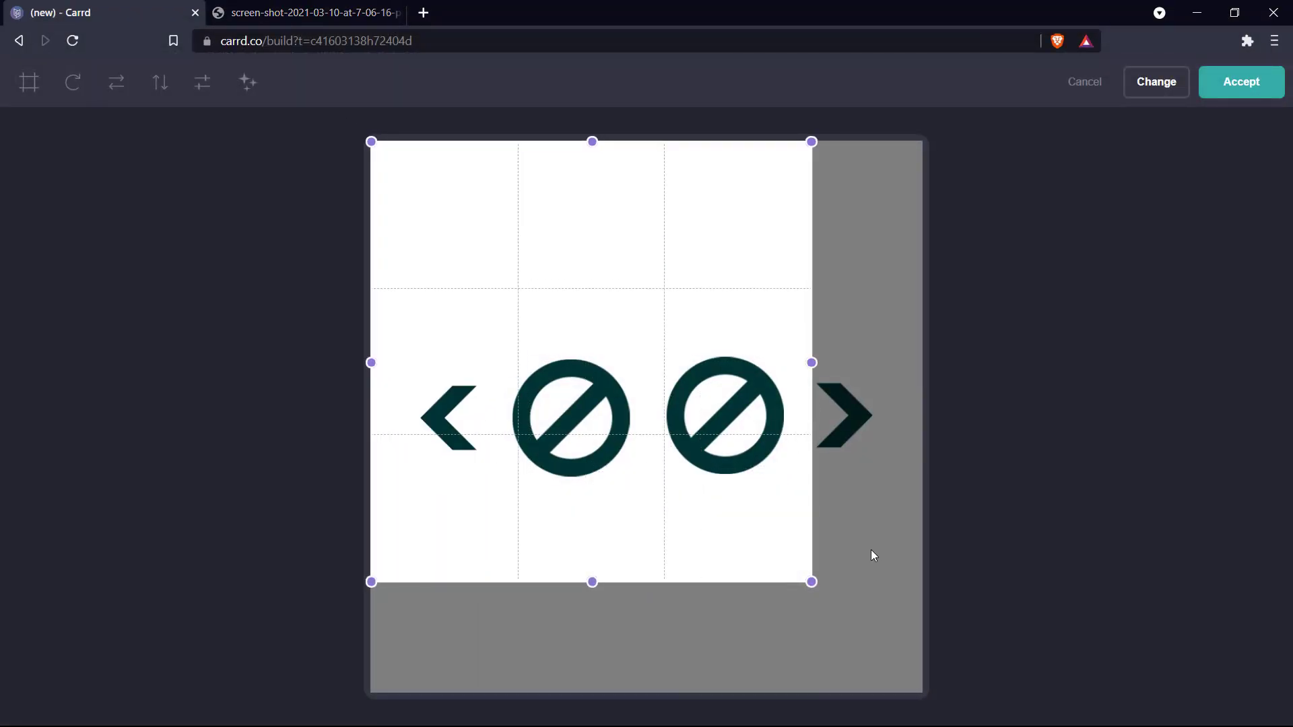
pyautogui.moveTo(809, 585); pyautogui.dragTo(1183, 652)
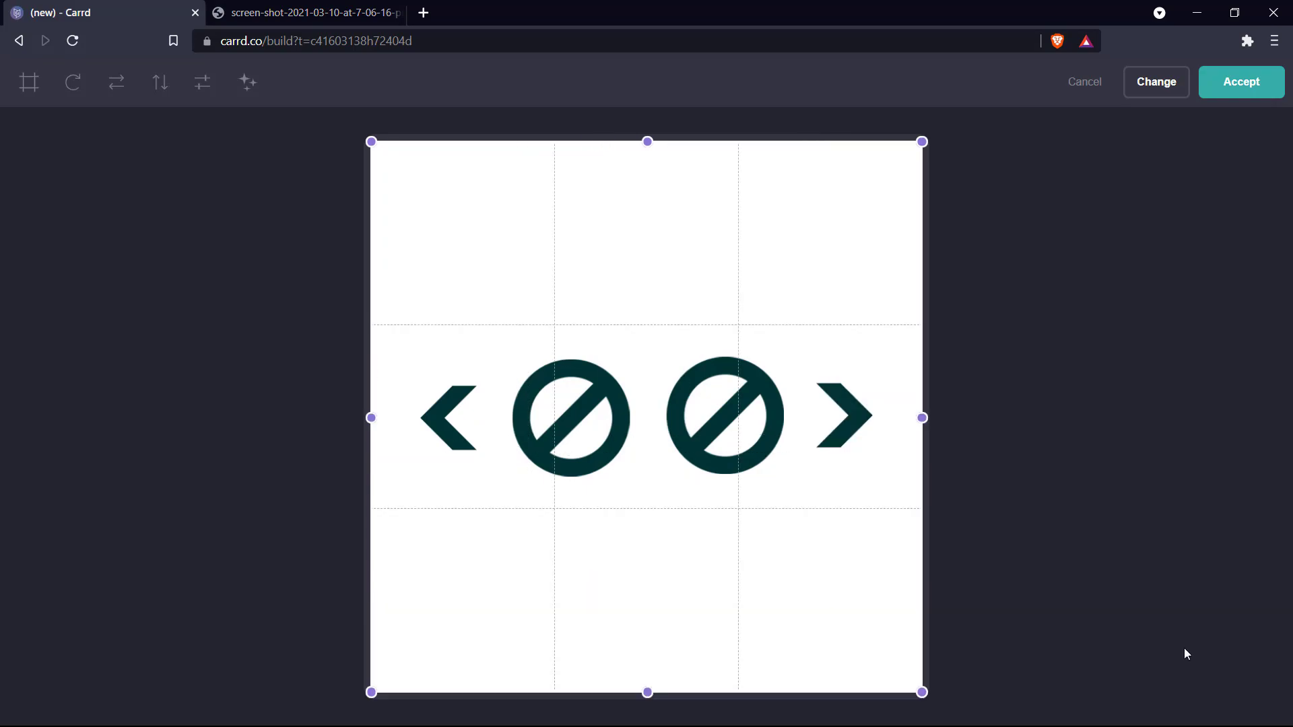
pyautogui.click(1229, 86)
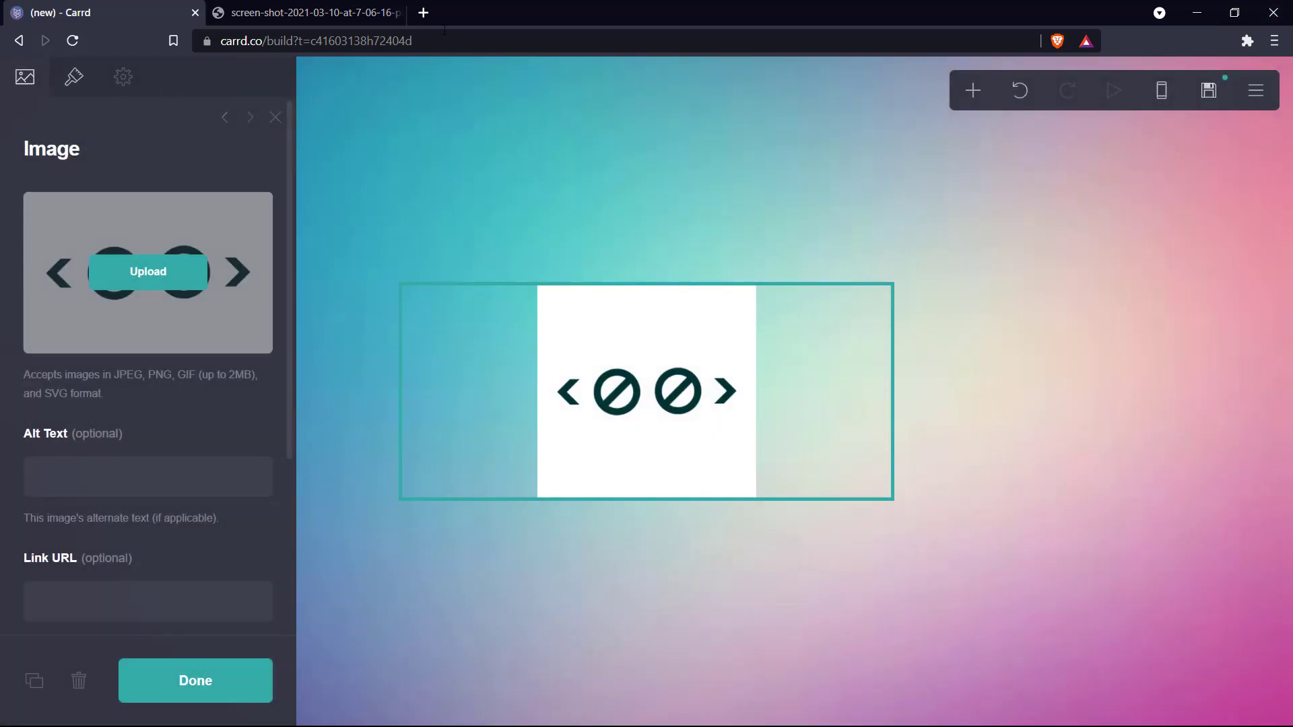
pyautogui.hotkey('ctrl', 'Tab')
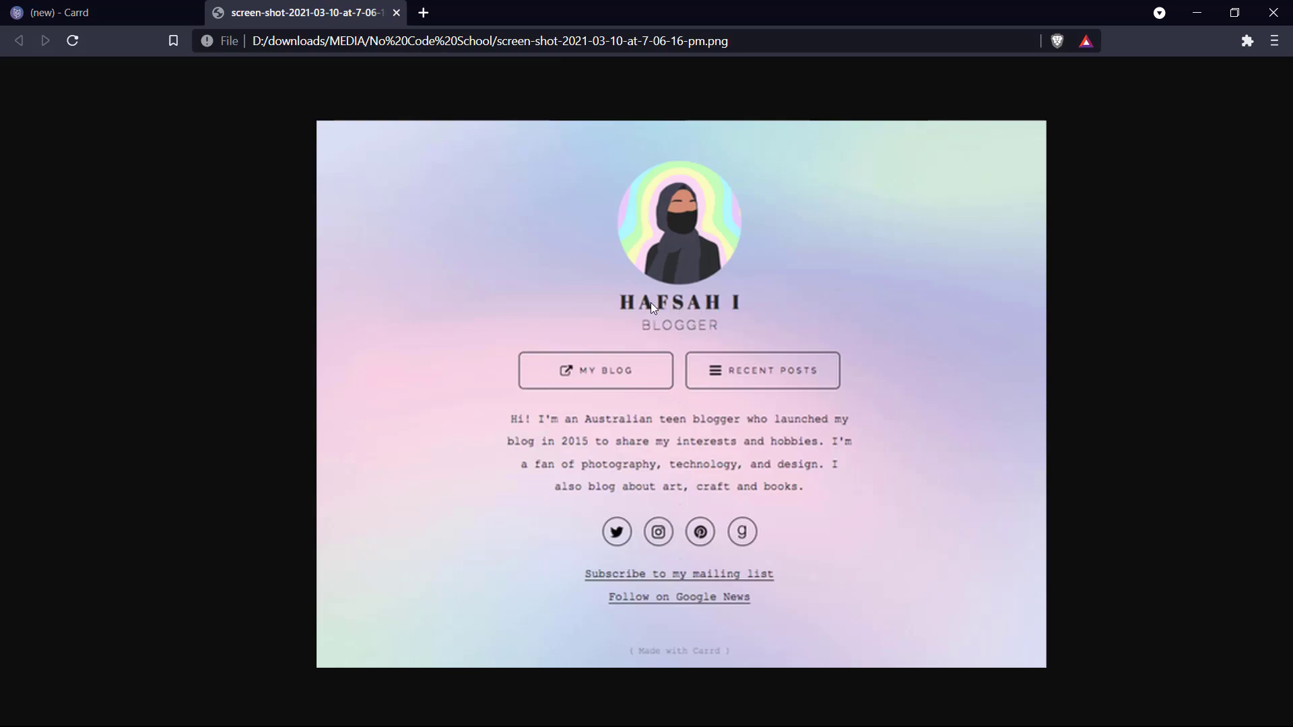
# Add a Text element below the logo and set its weight to Heavy.
pyautogui.click(138, 9)
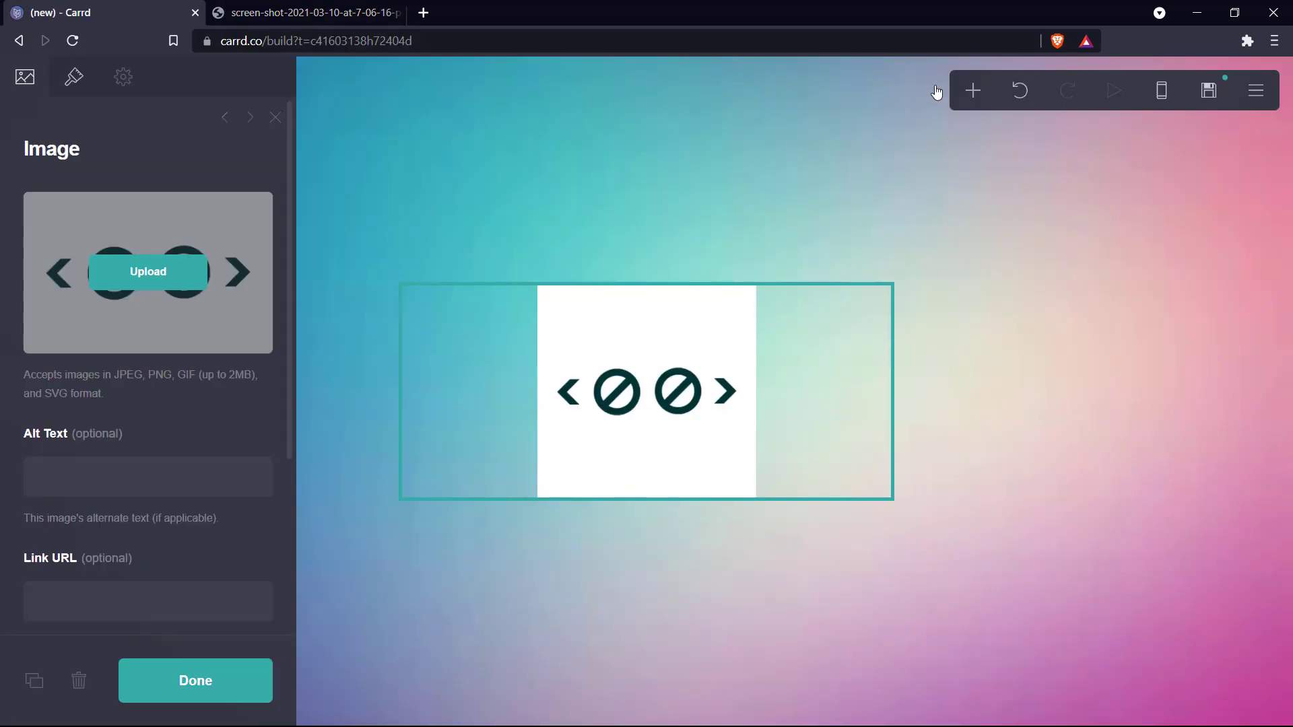
pyautogui.click(966, 89)
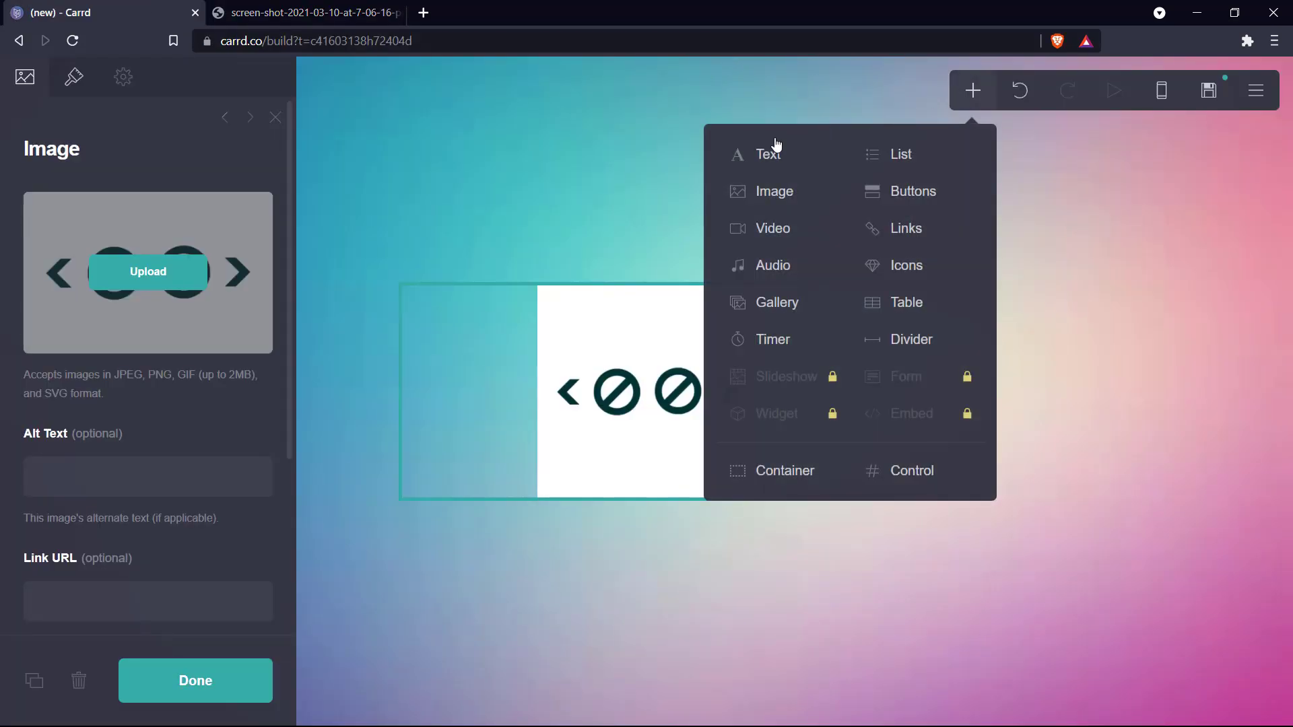
pyautogui.click(757, 157)
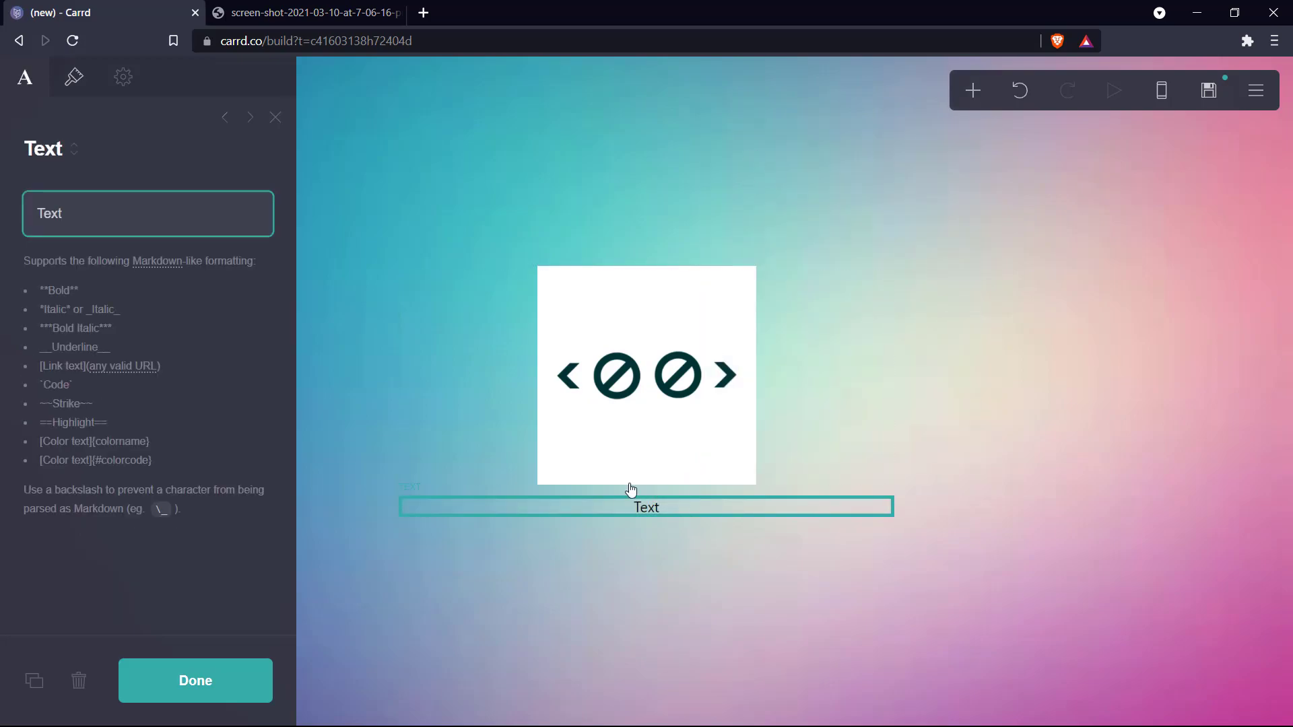
pyautogui.click(74, 78)
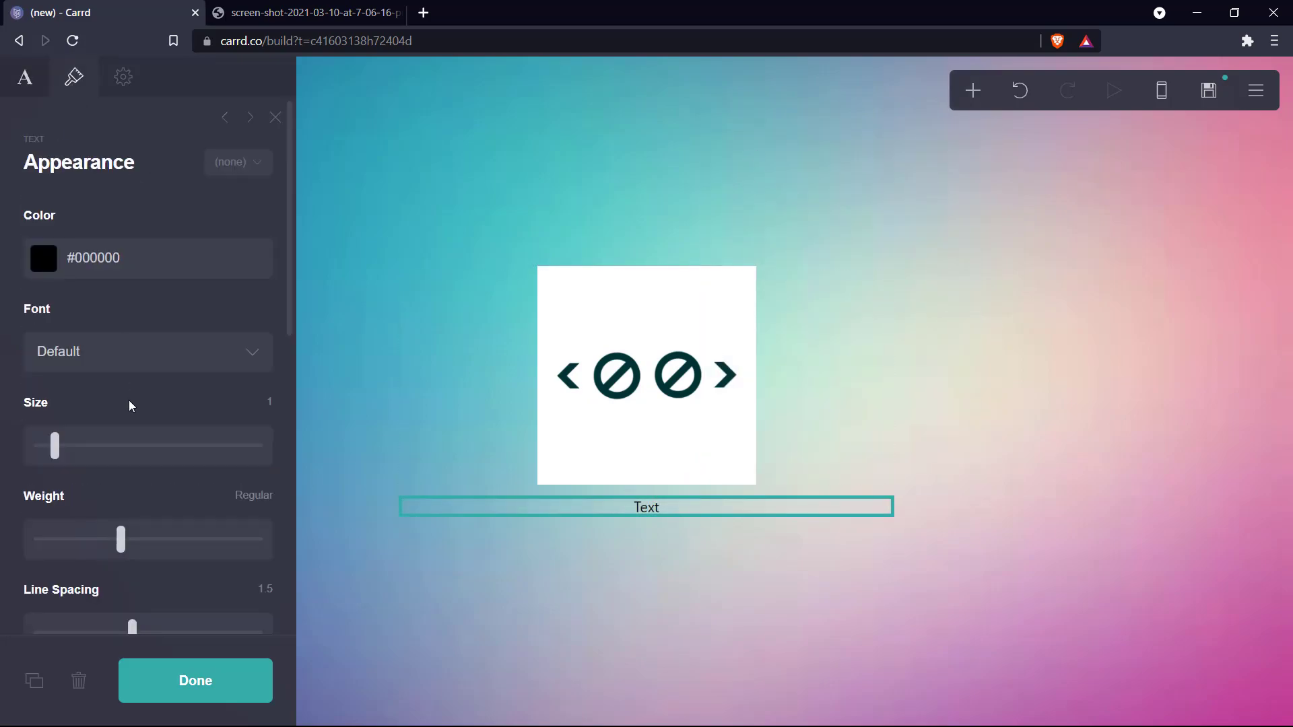
pyautogui.scroll(-2, 128, 398)
pyautogui.moveTo(137, 435); pyautogui.dragTo(335, 438)
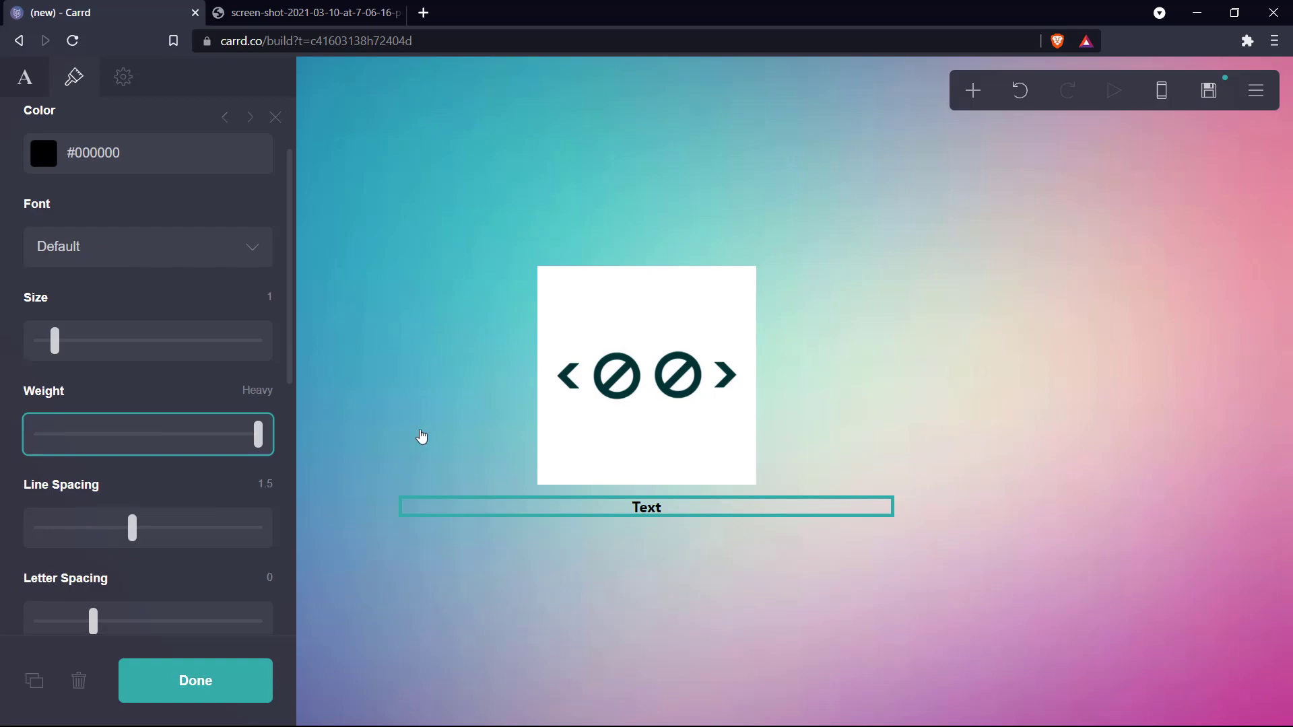
pyautogui.click(710, 513)
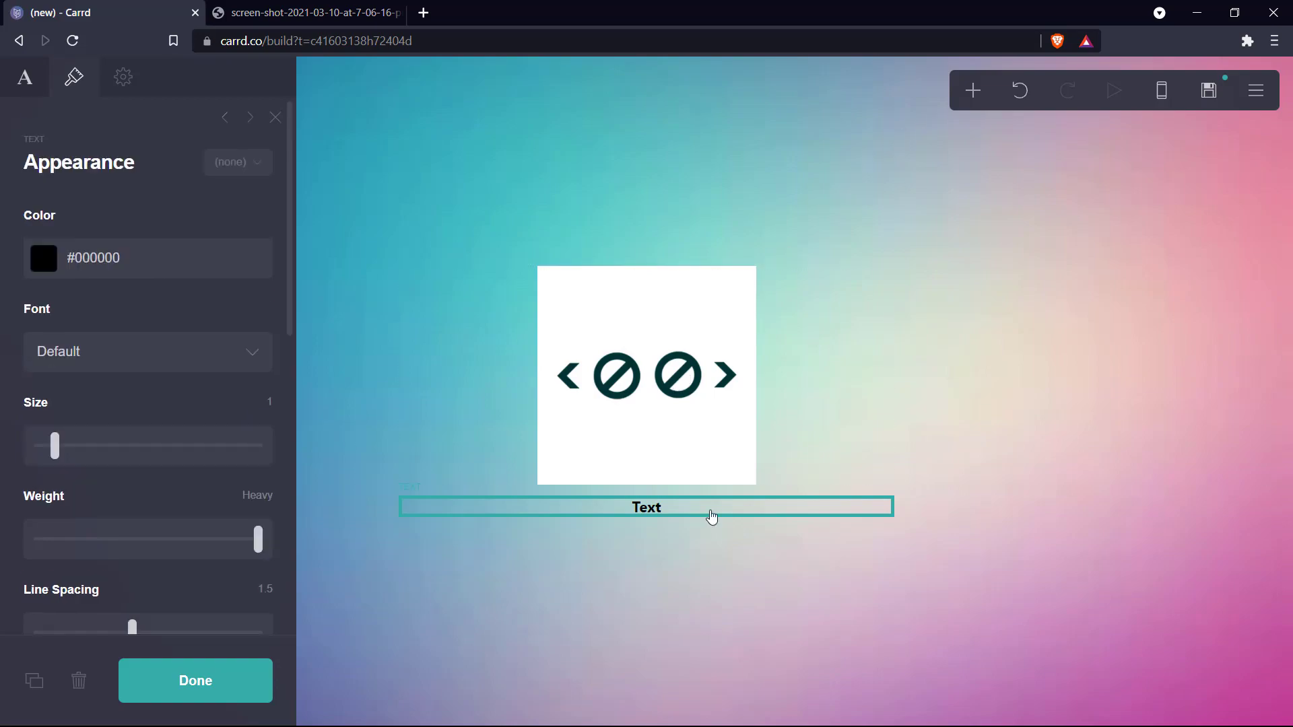
# Add a second Text element beneath it with Thin weight.
pyautogui.click(978, 99)
pyautogui.click(804, 155)
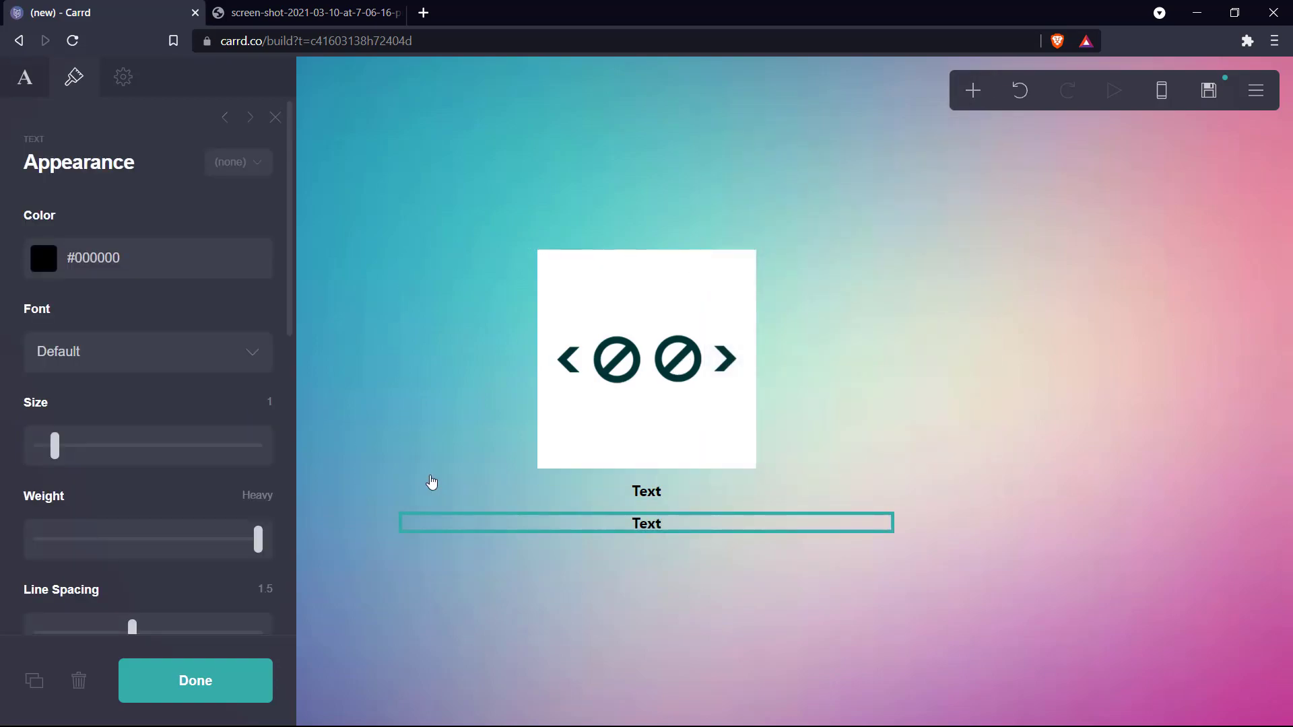
pyautogui.moveTo(69, 538); pyautogui.dragTo(12, 536)
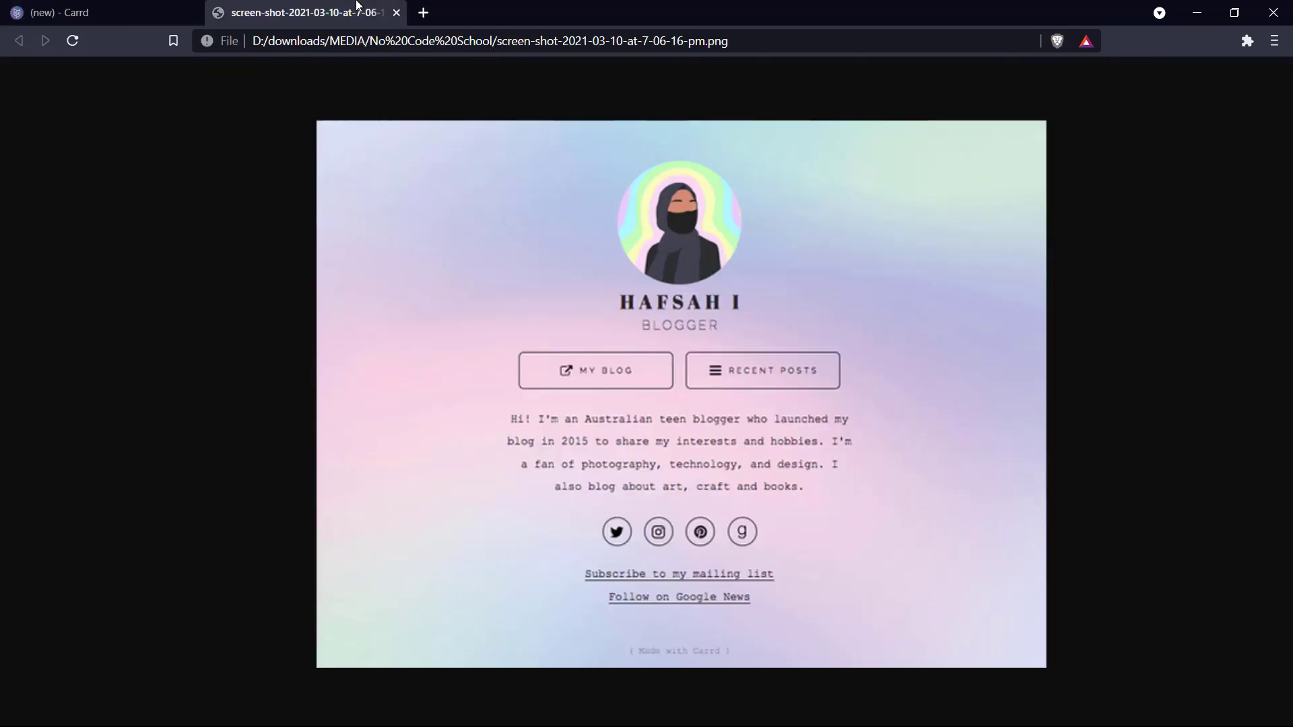
pyautogui.click(310, 12)
pyautogui.click(61, 12)
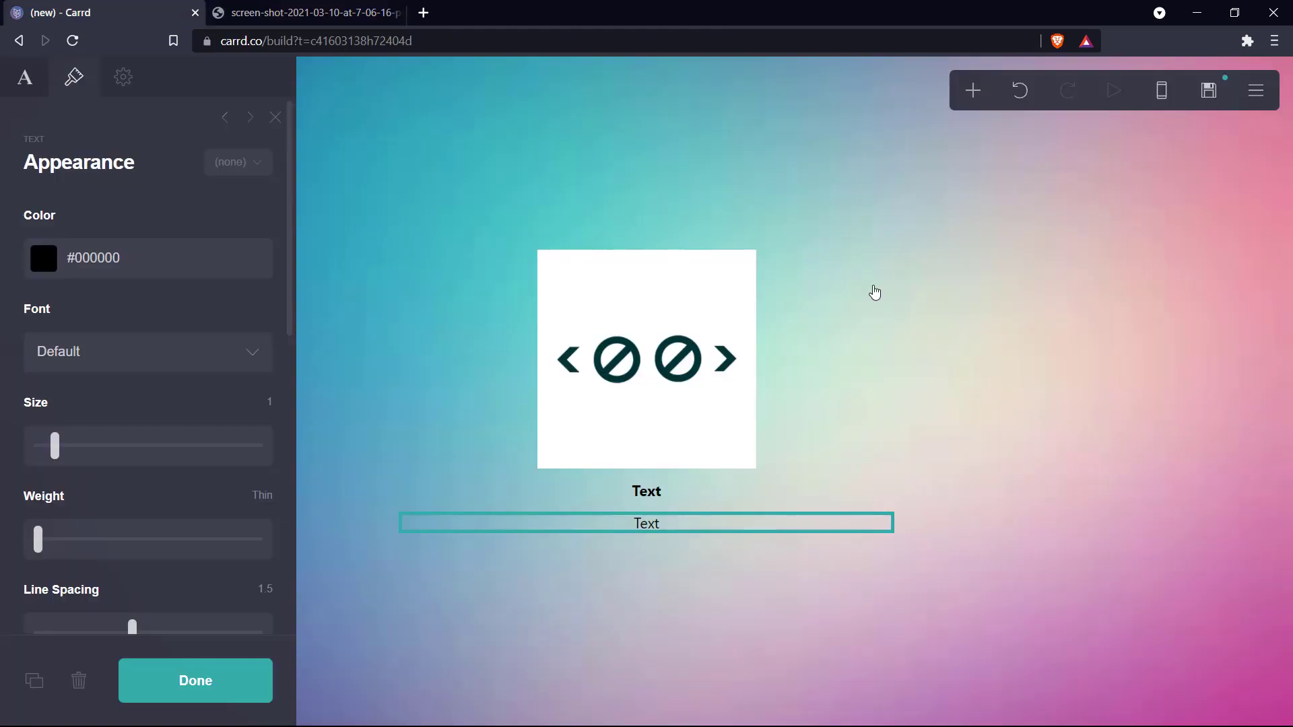
# Add a Buttons element with two side-by-side buttons under the text lines.
pyautogui.click(972, 91)
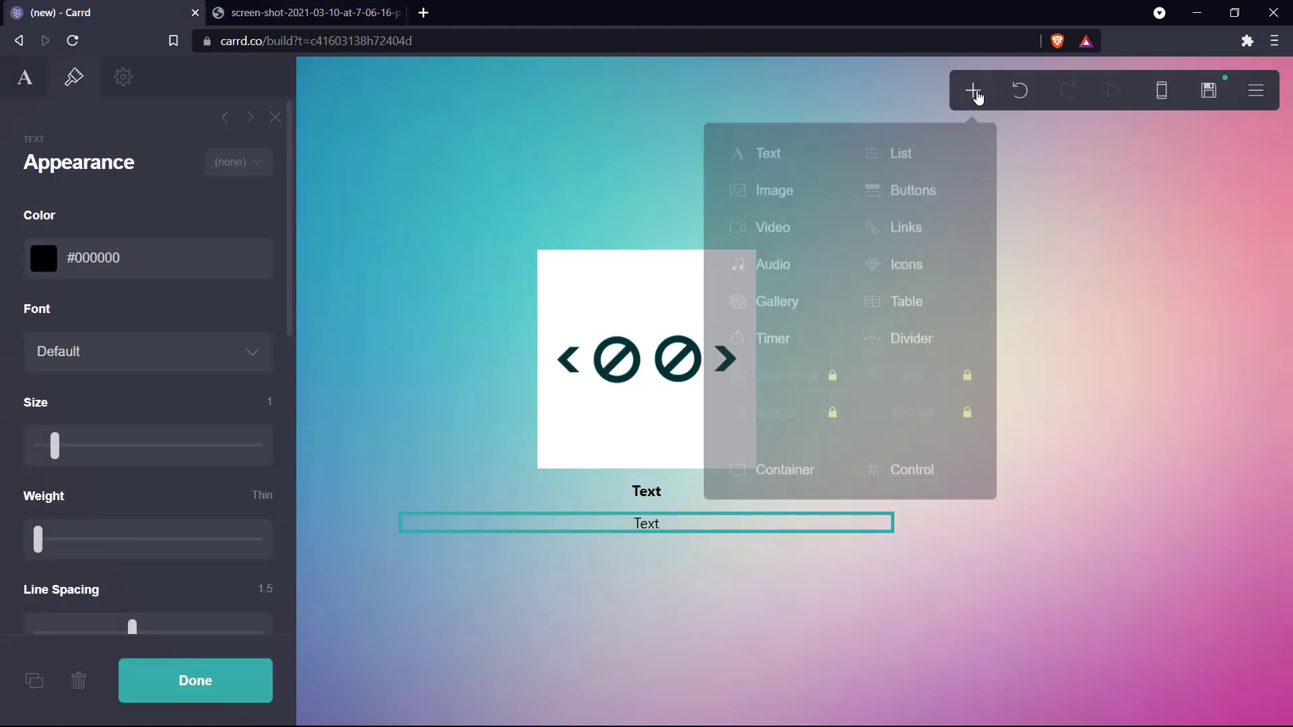
pyautogui.click(929, 189)
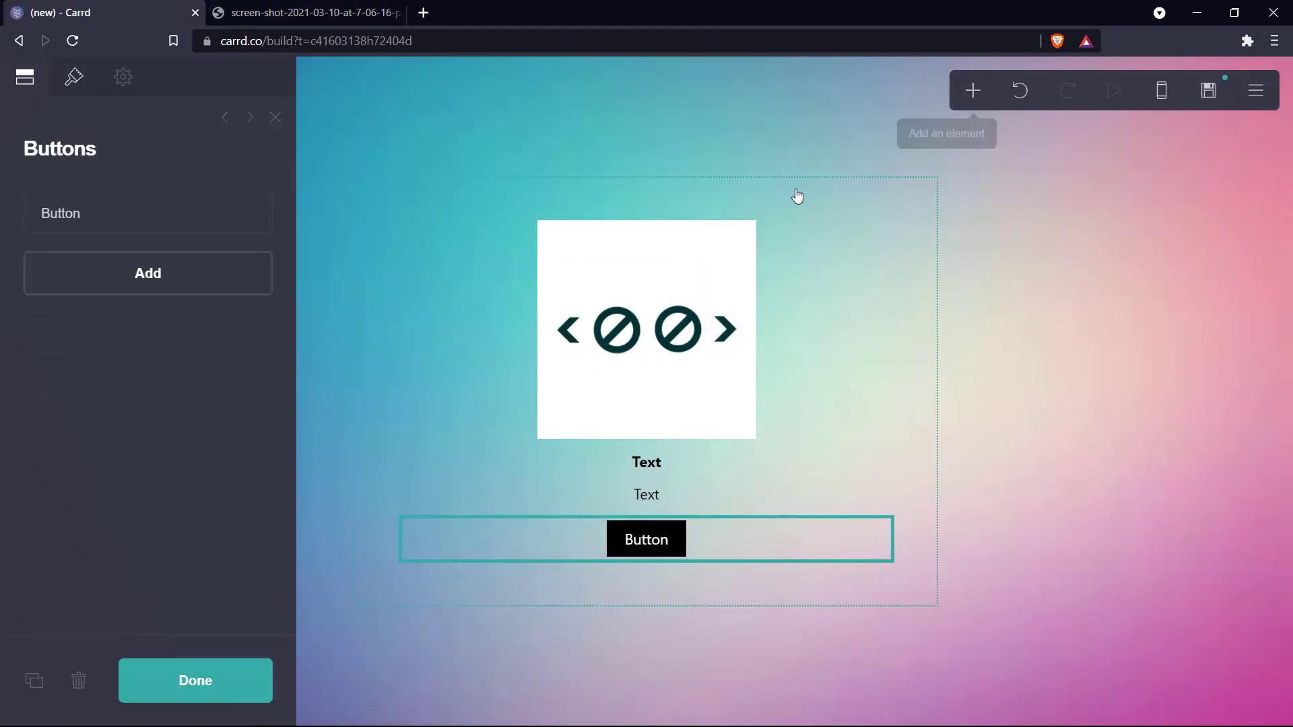
pyautogui.click(105, 291)
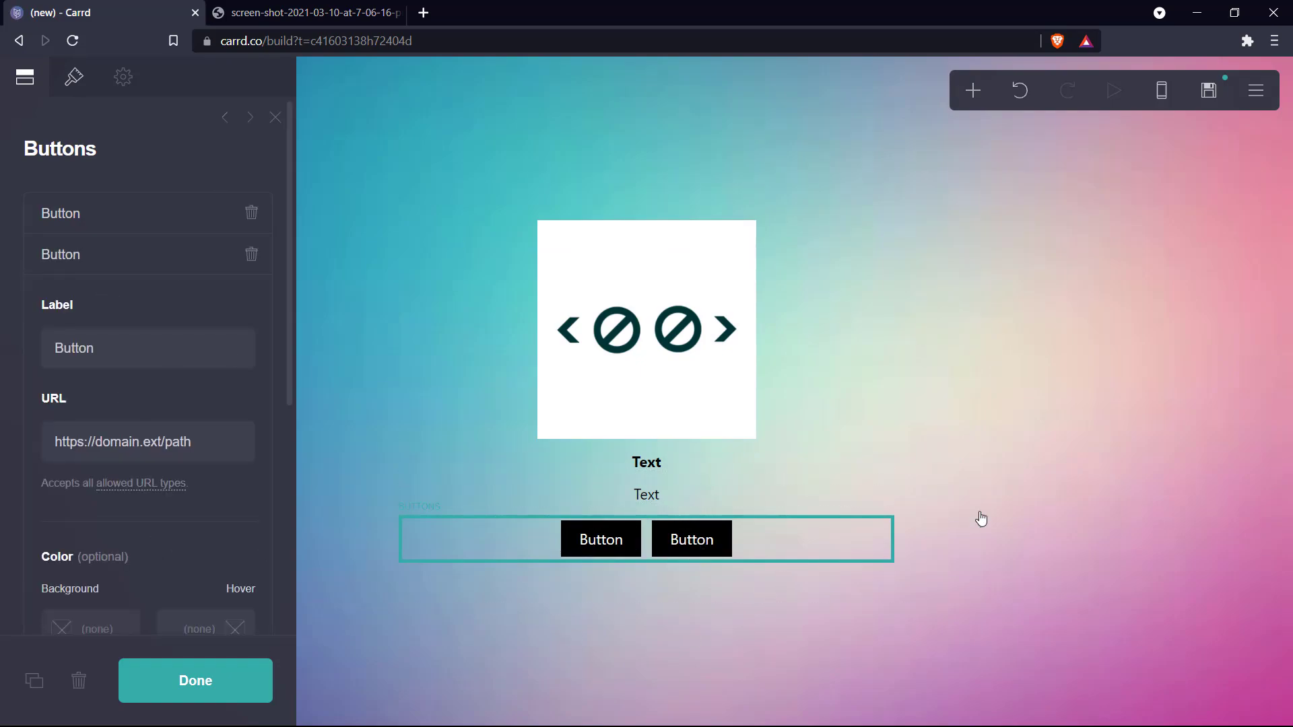
pyautogui.click(1133, 526)
pyautogui.click(355, 13)
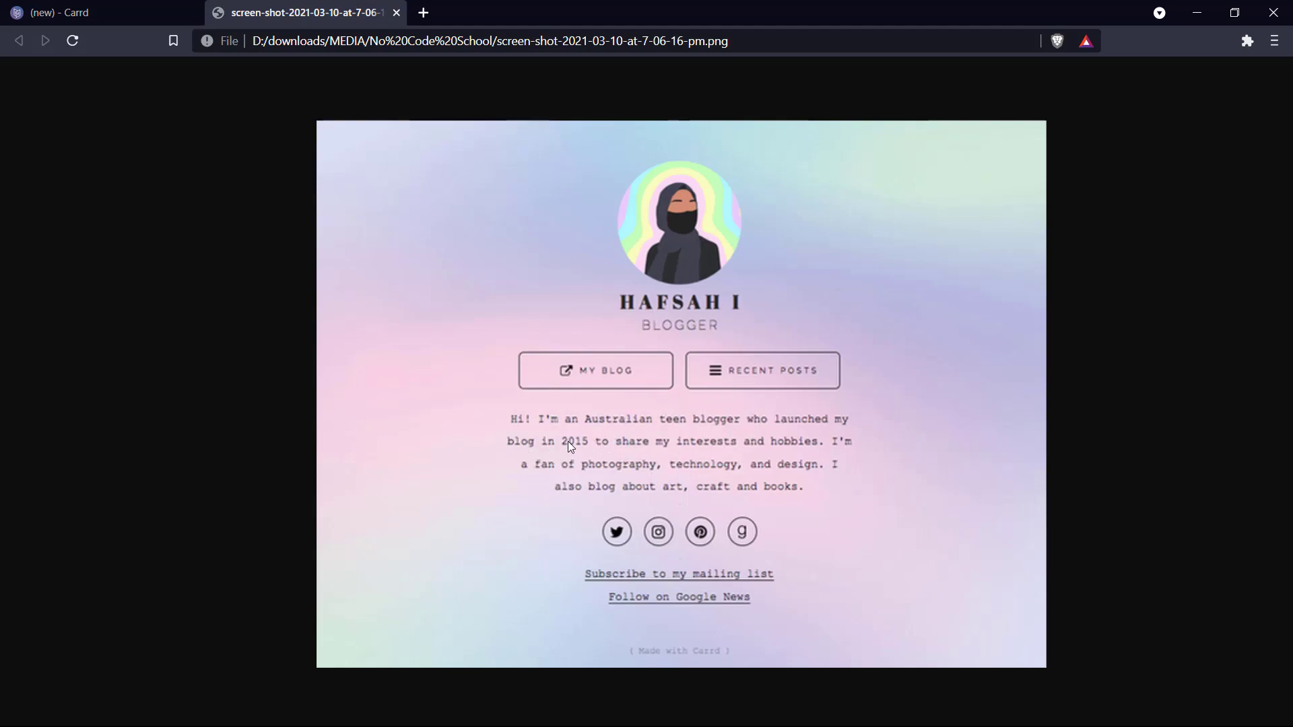
pyautogui.hotkey('ctrl', 'Tab')
# Add a Text element below the buttons and compare with the reference page.
pyautogui.click(973, 90)
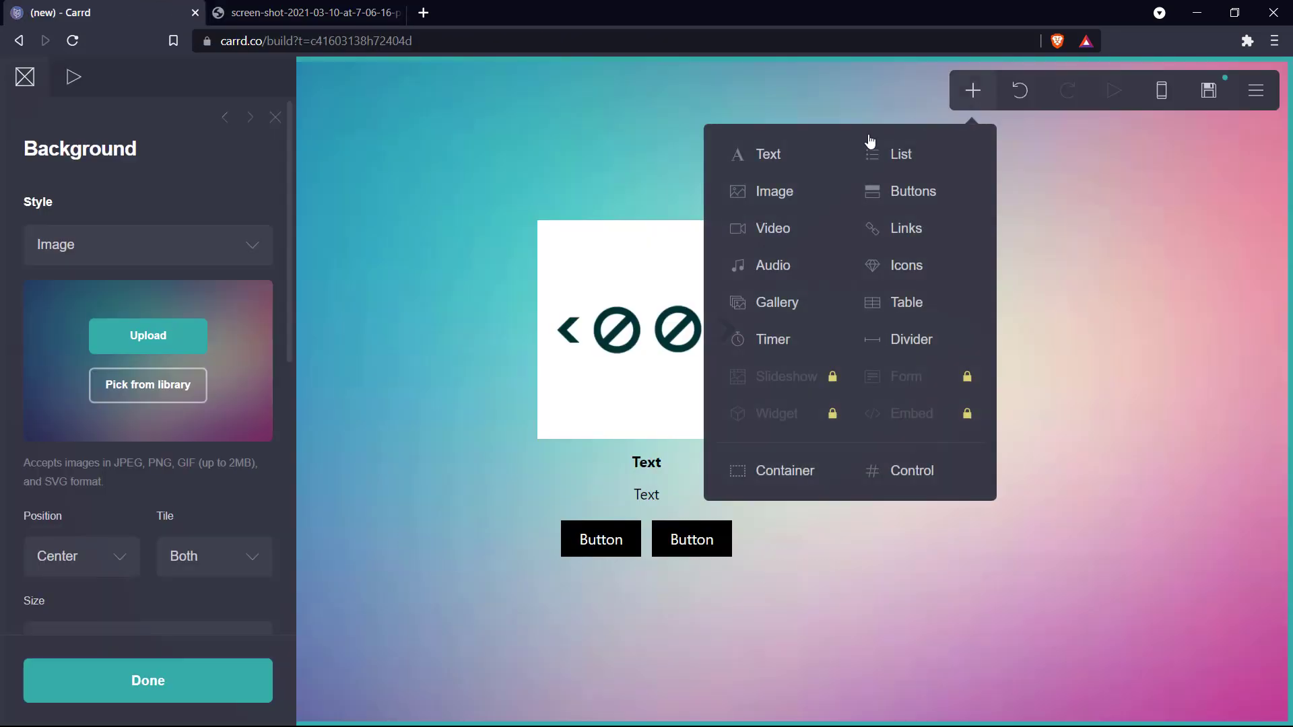
pyautogui.click(775, 170)
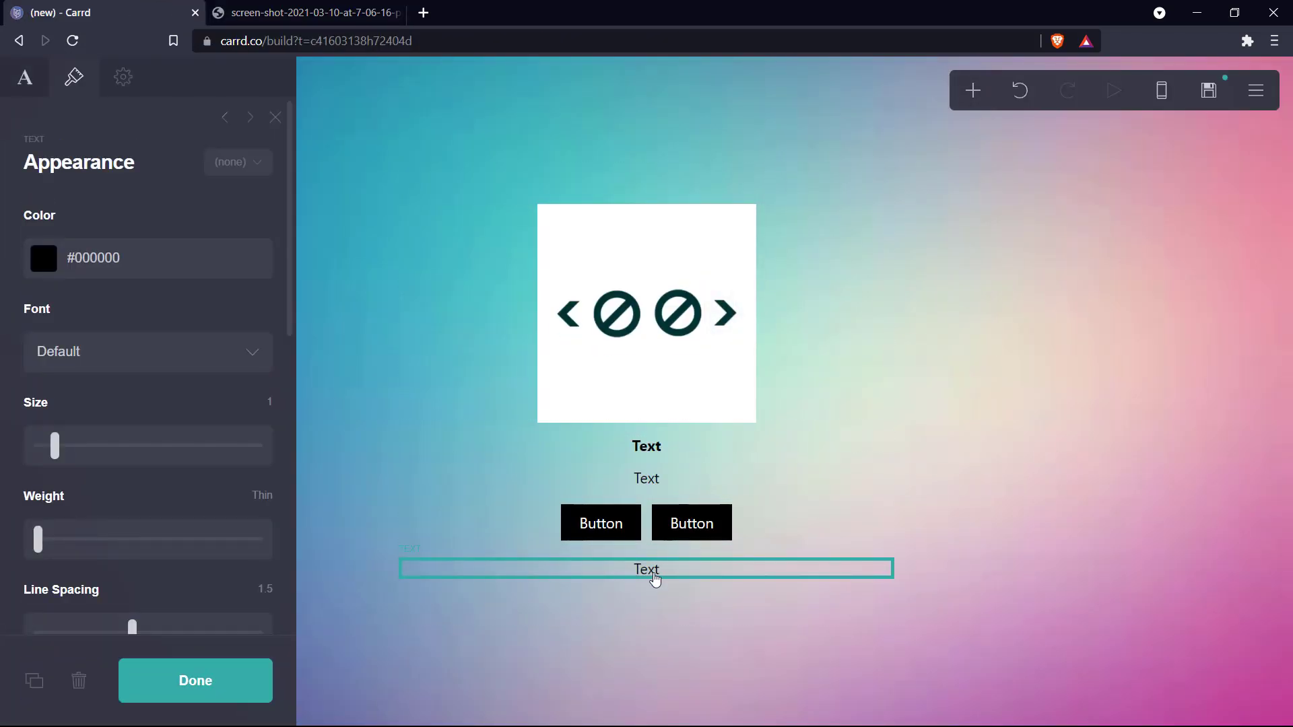
pyautogui.click(347, 8)
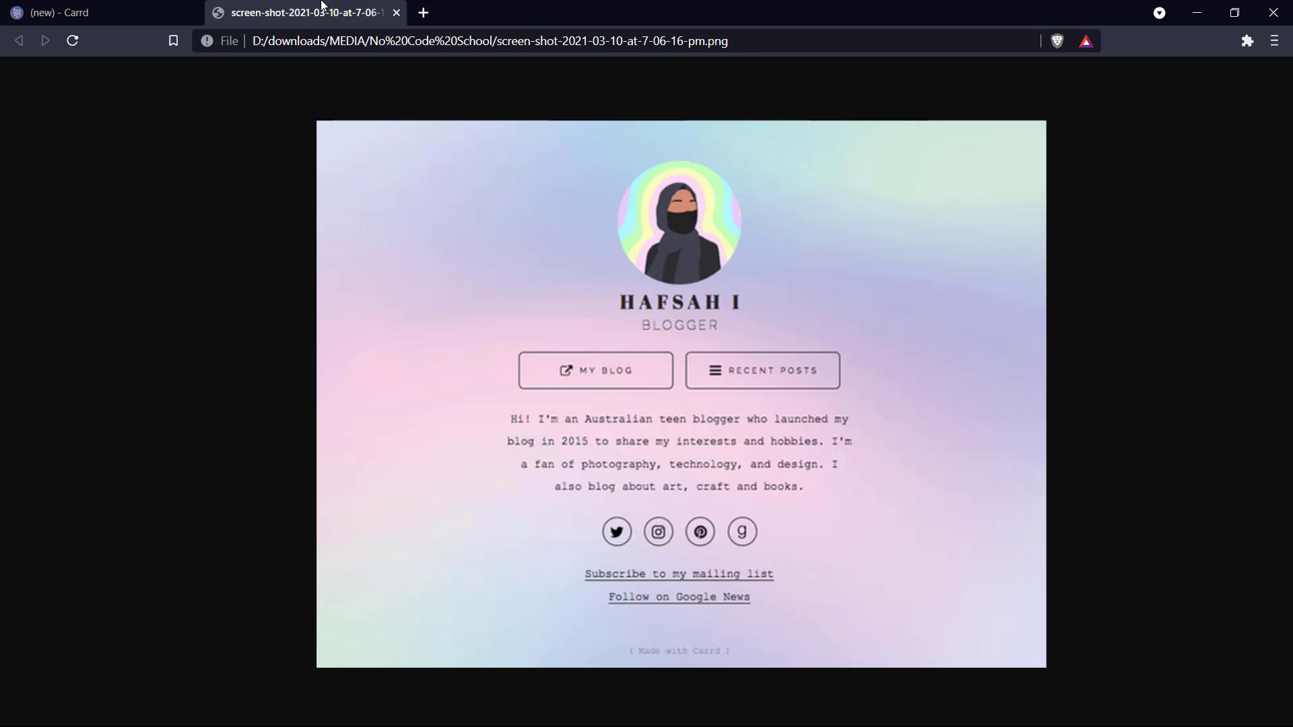
pyautogui.hotkey('ctrl', 'shift', 'Tab')
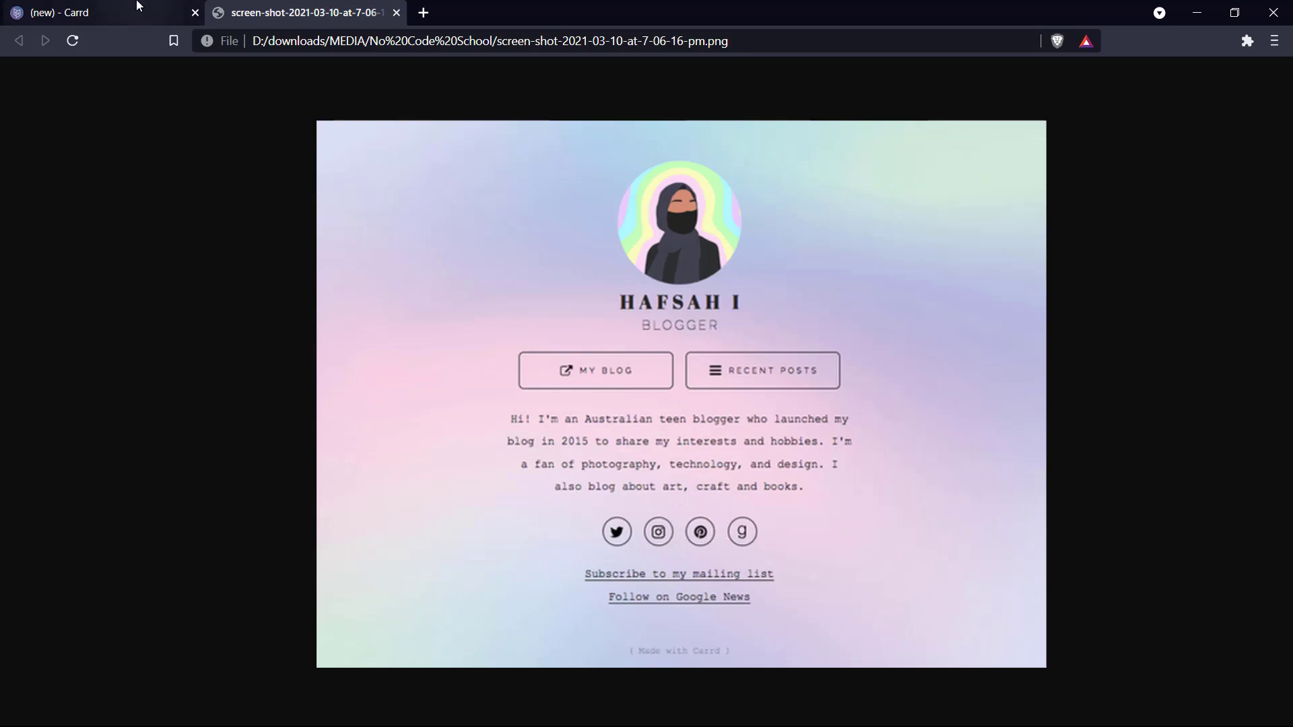
# Add an Icons element below the text holding four email icons.
pyautogui.click(971, 95)
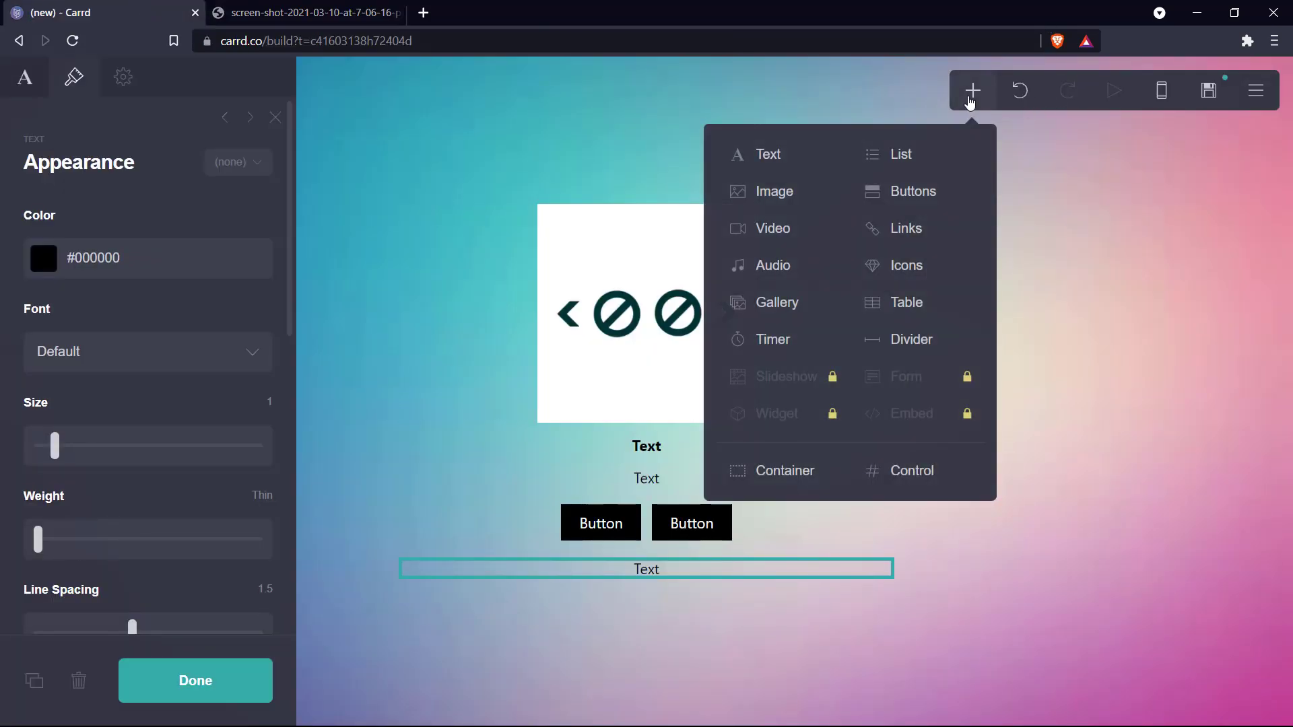
pyautogui.click(905, 274)
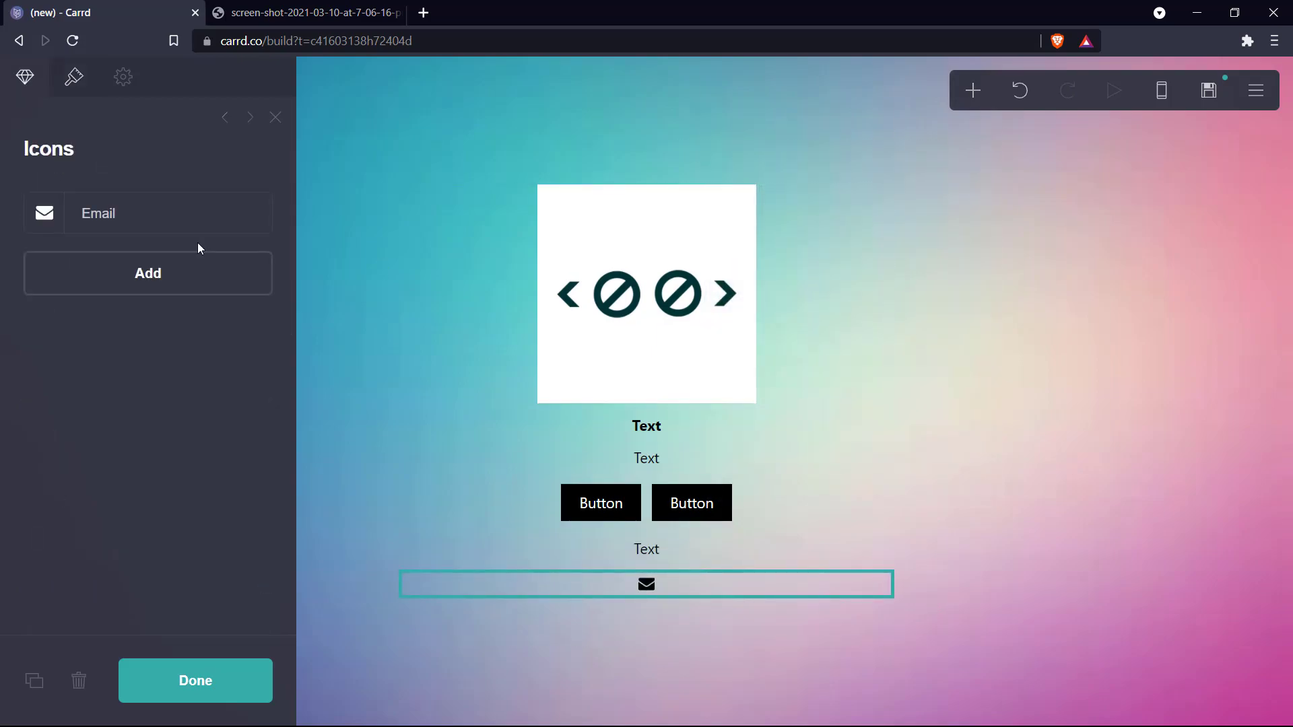
pyautogui.click(166, 275)
pyautogui.scroll(-4, 135, 371)
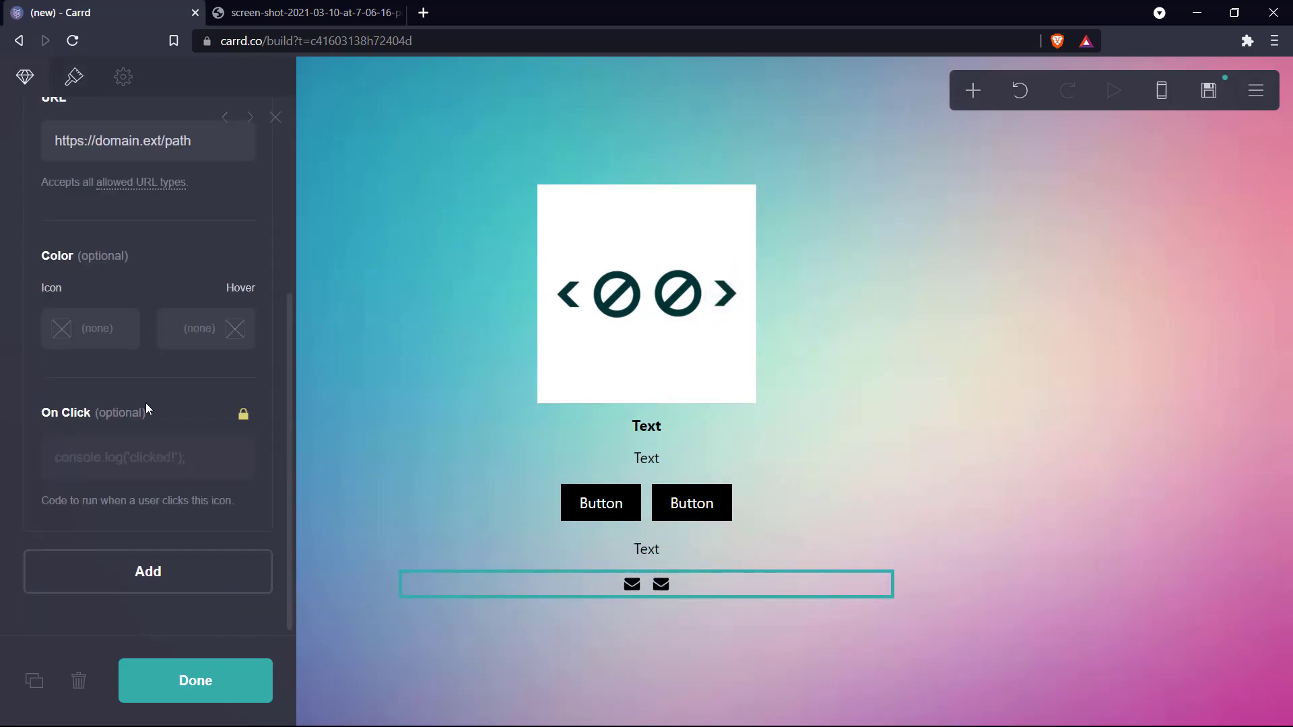
pyautogui.click(159, 569)
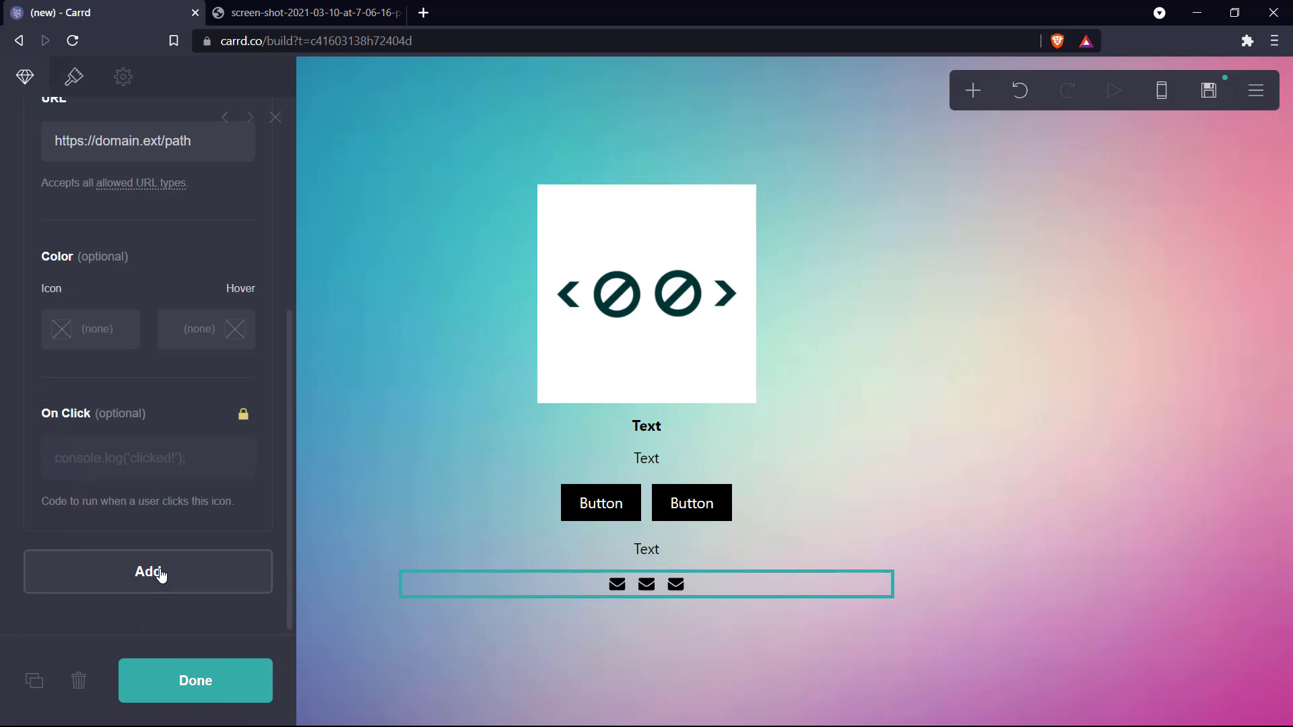
pyautogui.click(159, 574)
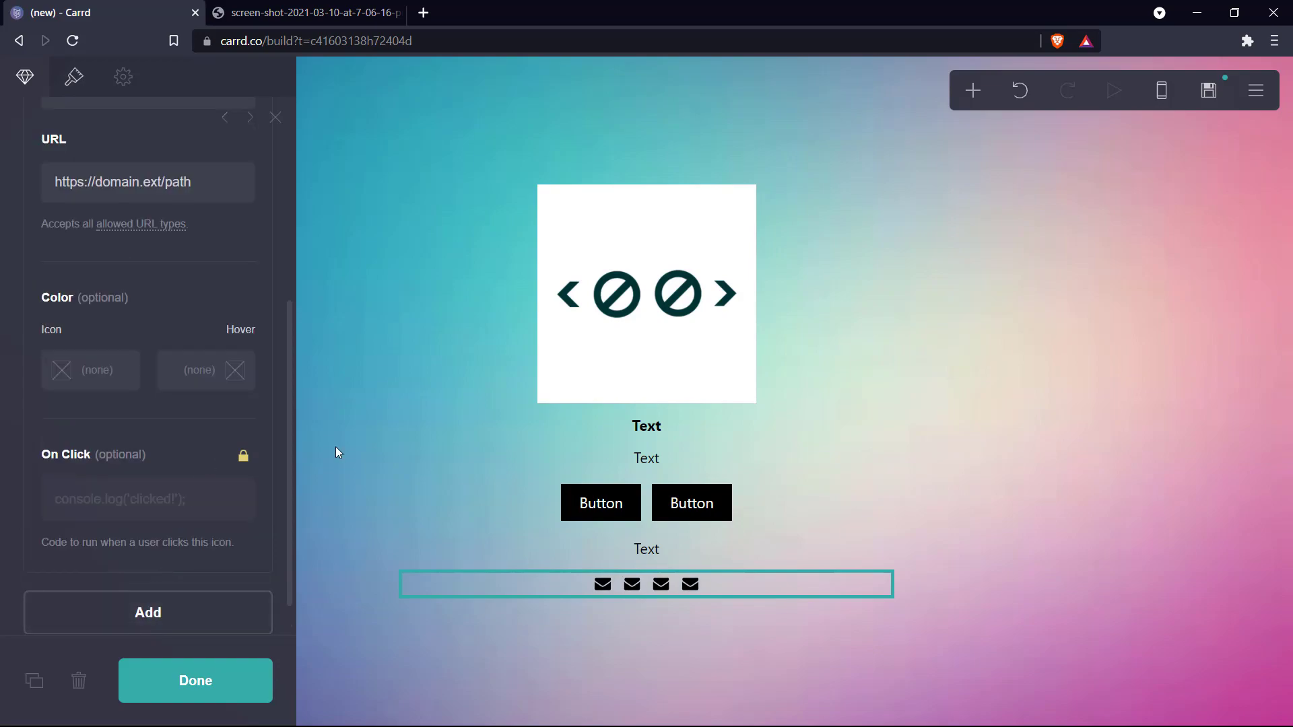
# Add a new Text element below the icons.
pyautogui.hotkey('ctrl', 'Tab')
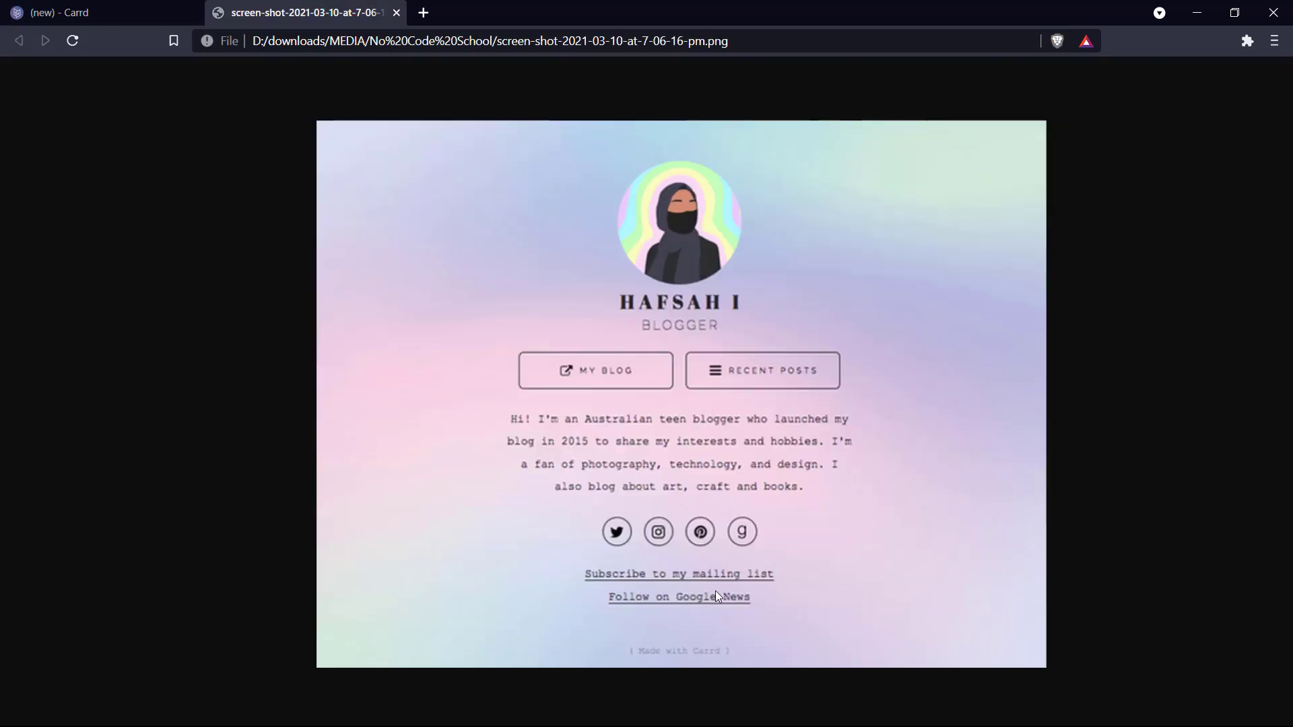
pyautogui.click(91, 8)
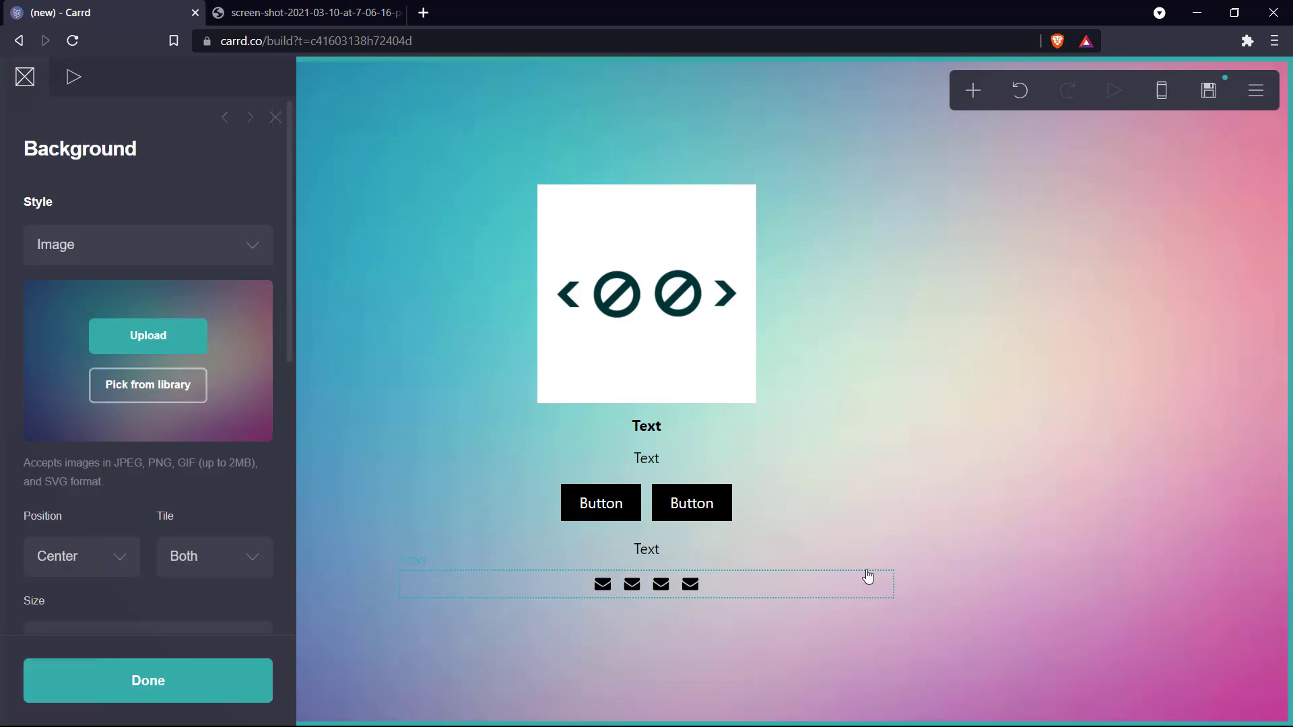
pyautogui.click(980, 88)
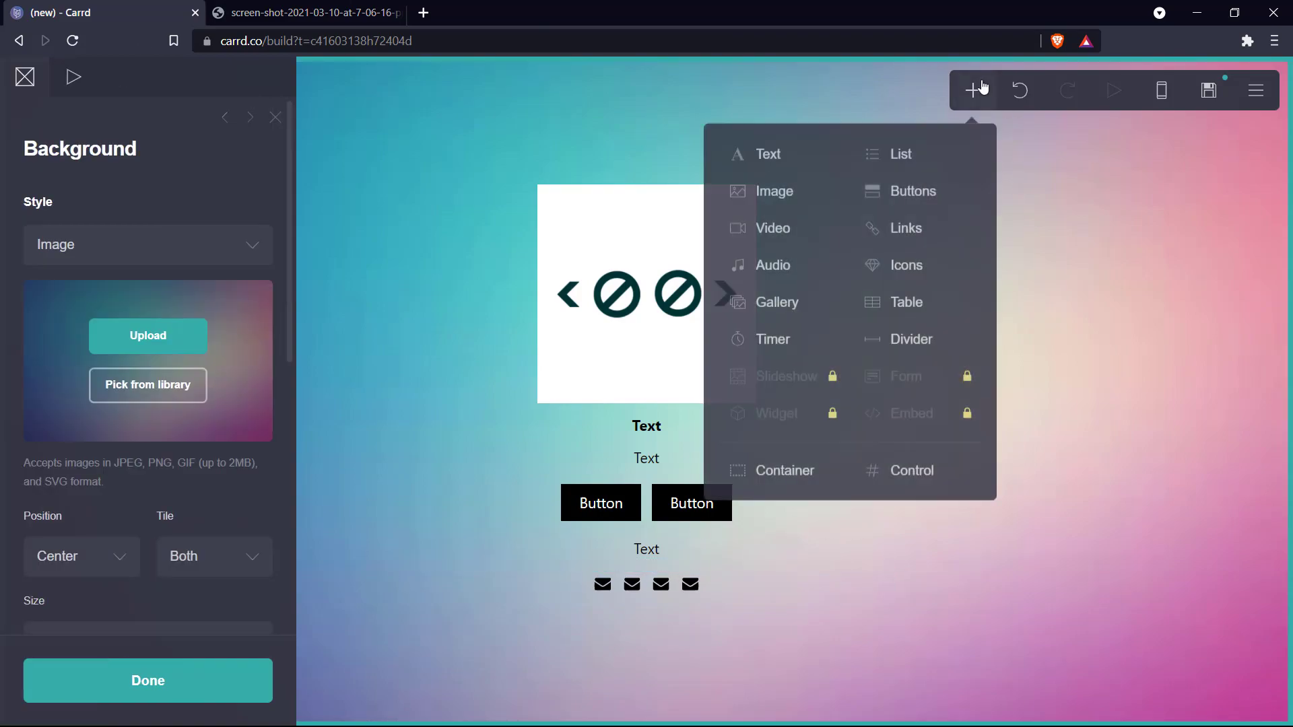
pyautogui.click(758, 152)
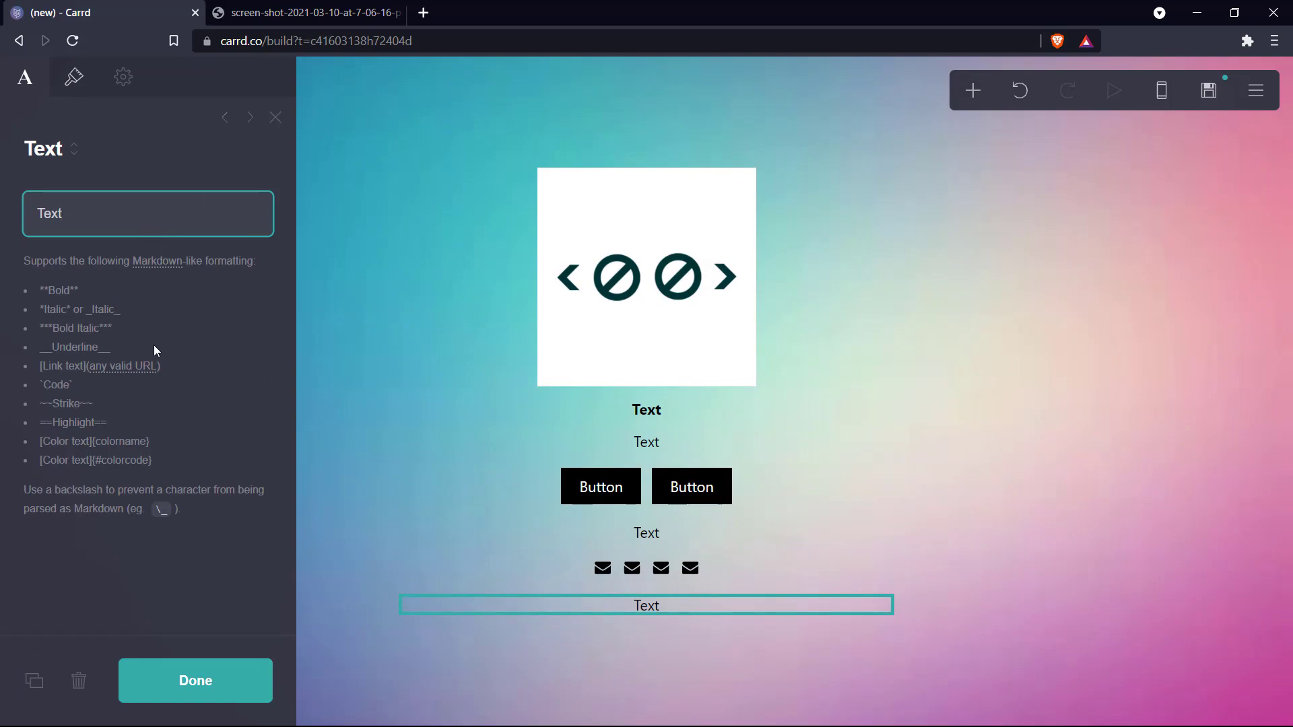
pyautogui.click(64, 375)
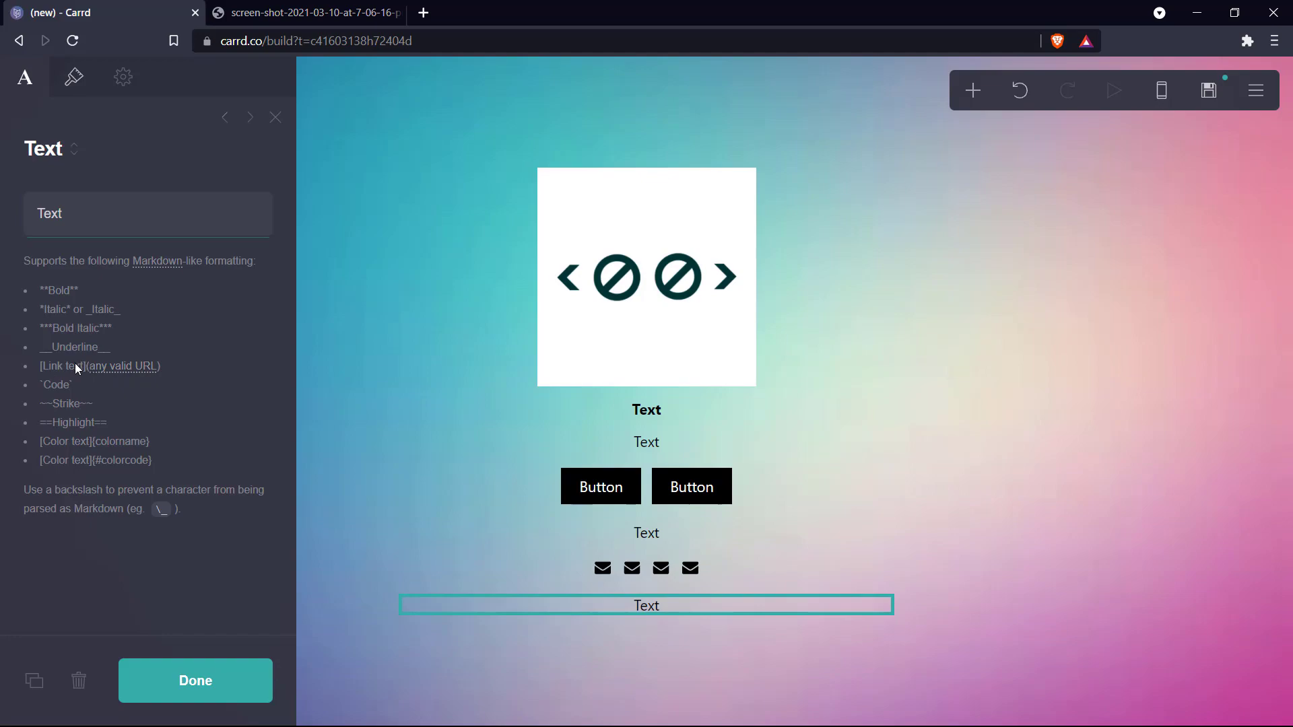
pyautogui.doubleClick(68, 216)
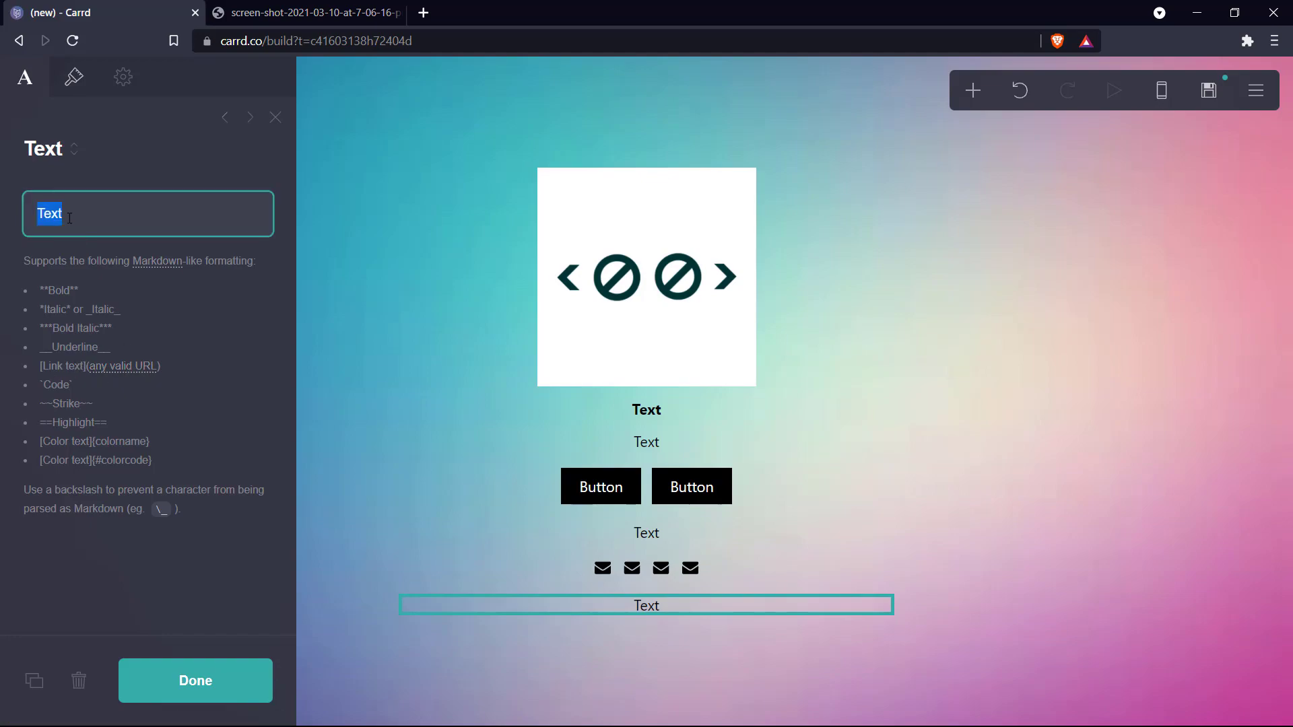
pyautogui.click(69, 218)
pyautogui.write(']')
pyautogui.press('Home')
pyautogui.write('[Text](www.')
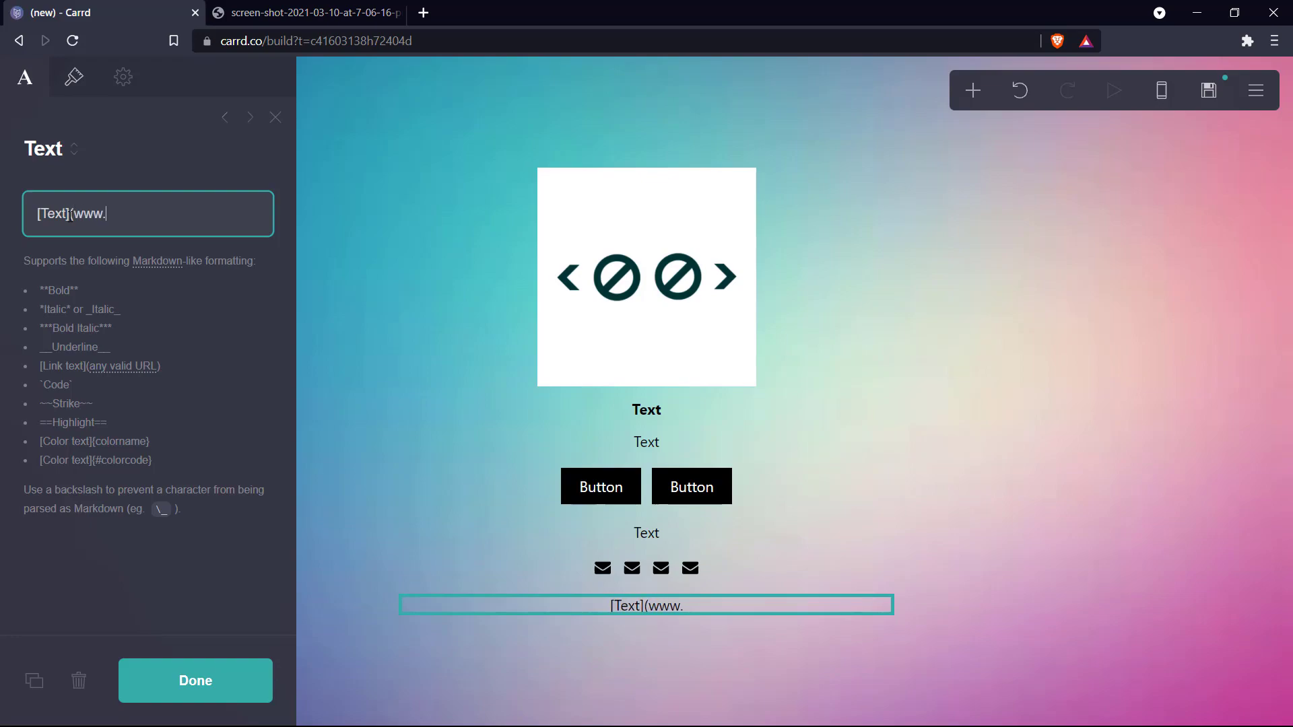
pyautogui.write('youtube.co')
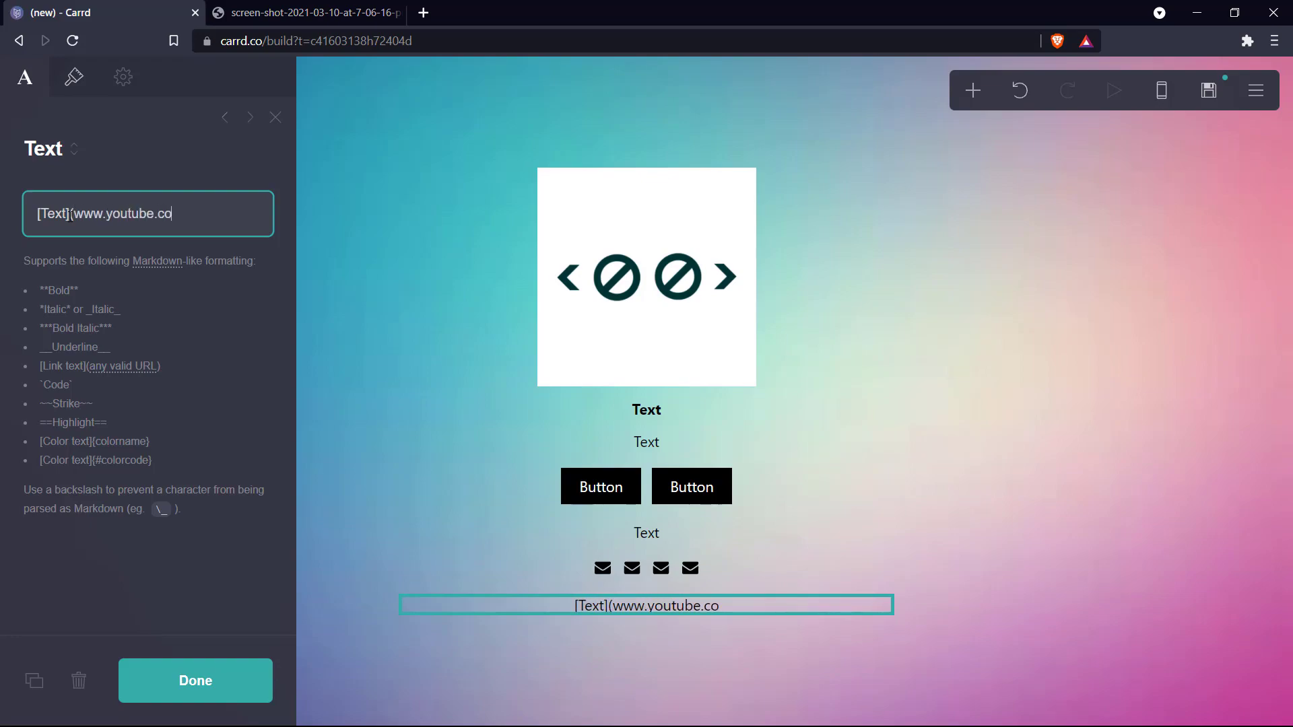
pyautogui.write('m)')
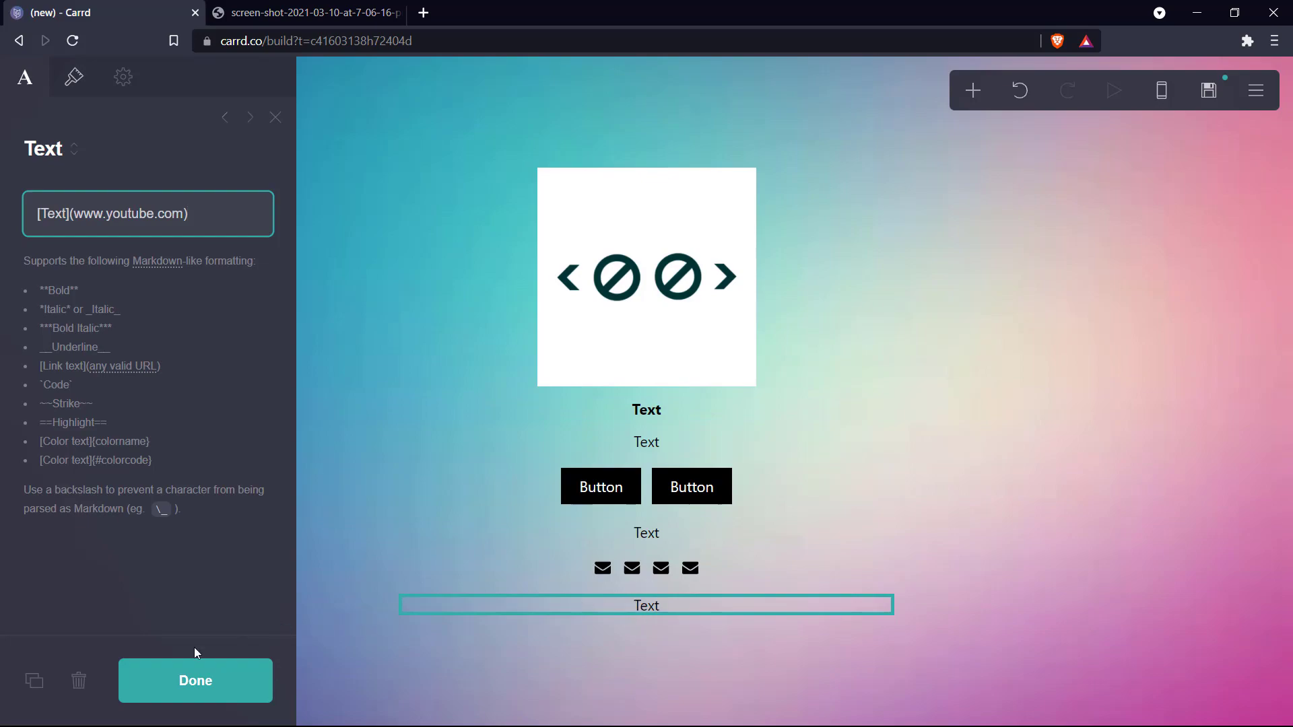
pyautogui.click(34, 681)
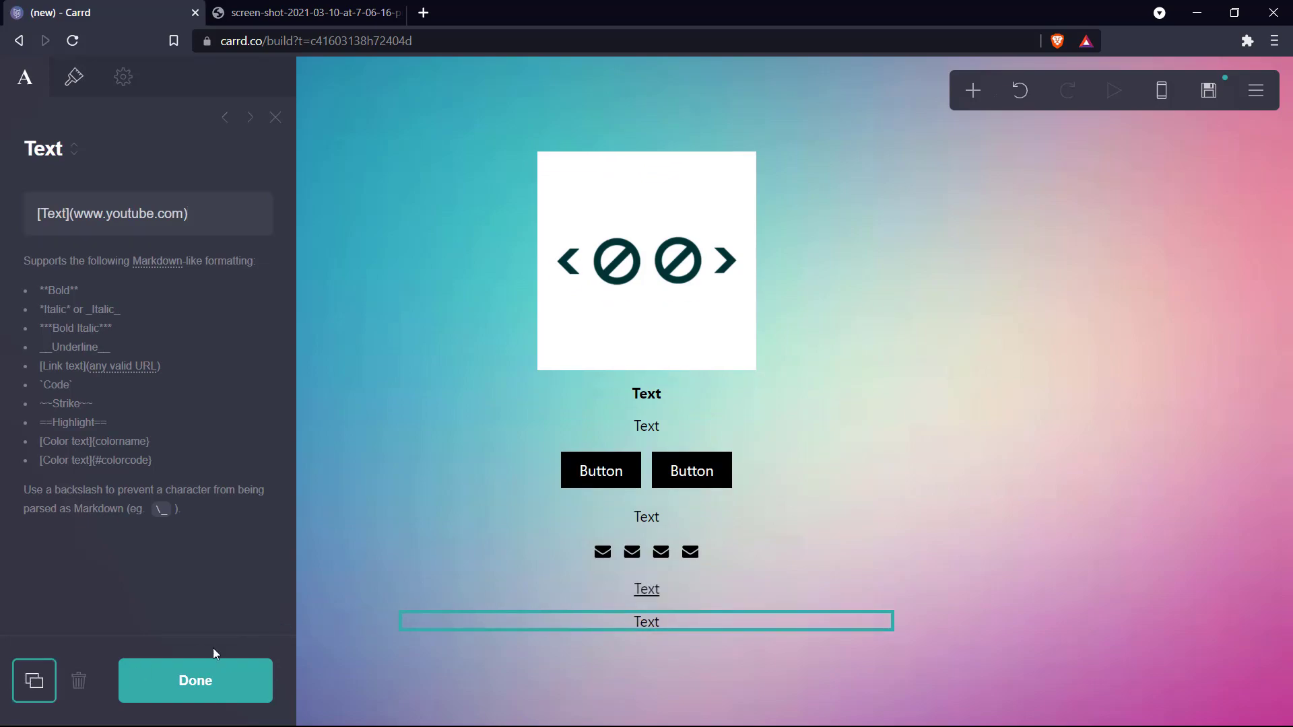
# Resize the logo image to width 7.25 and height 7.75.
pyautogui.click(966, 583)
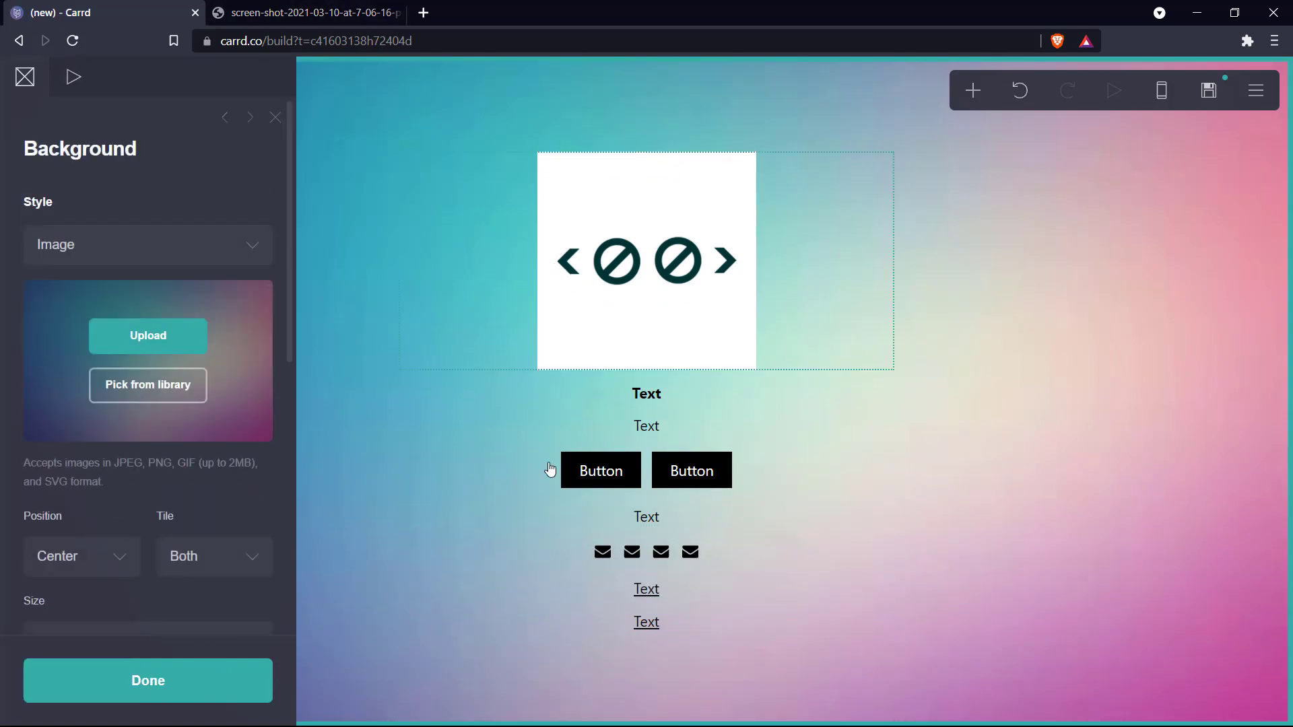
pyautogui.hotkey('ctrl', 'Tab')
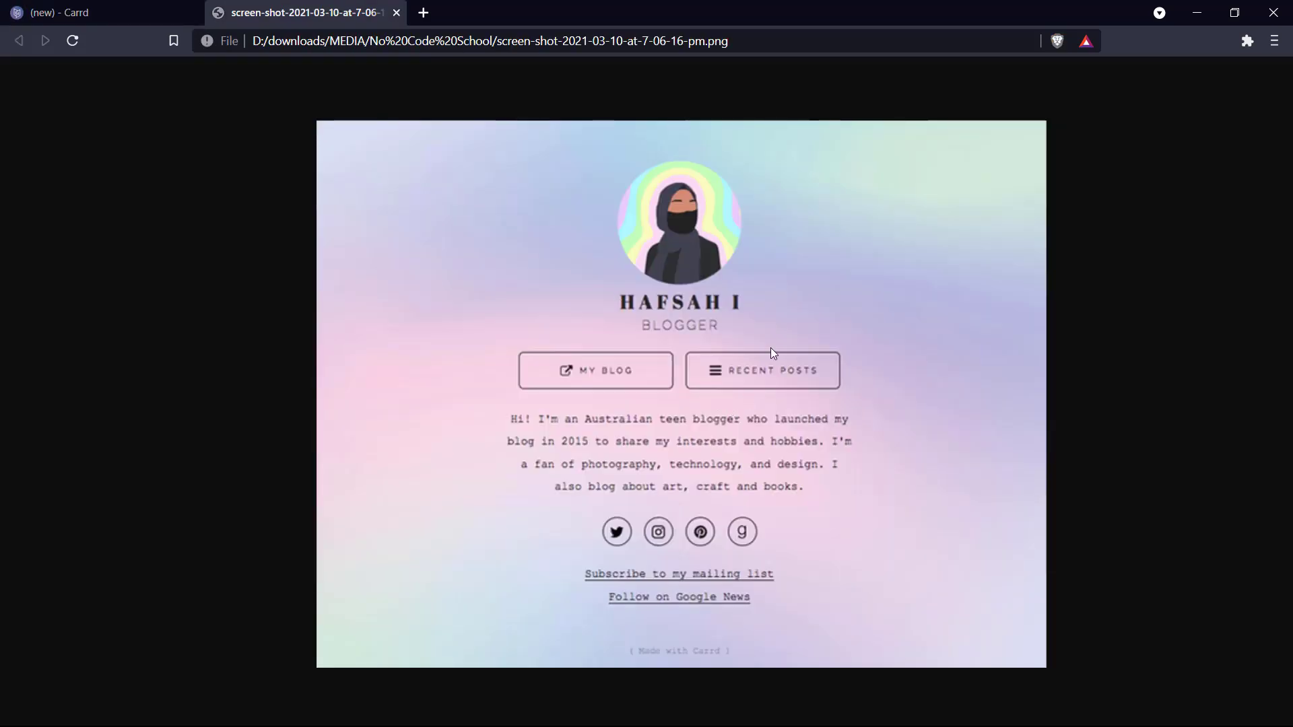
pyautogui.click(54, 12)
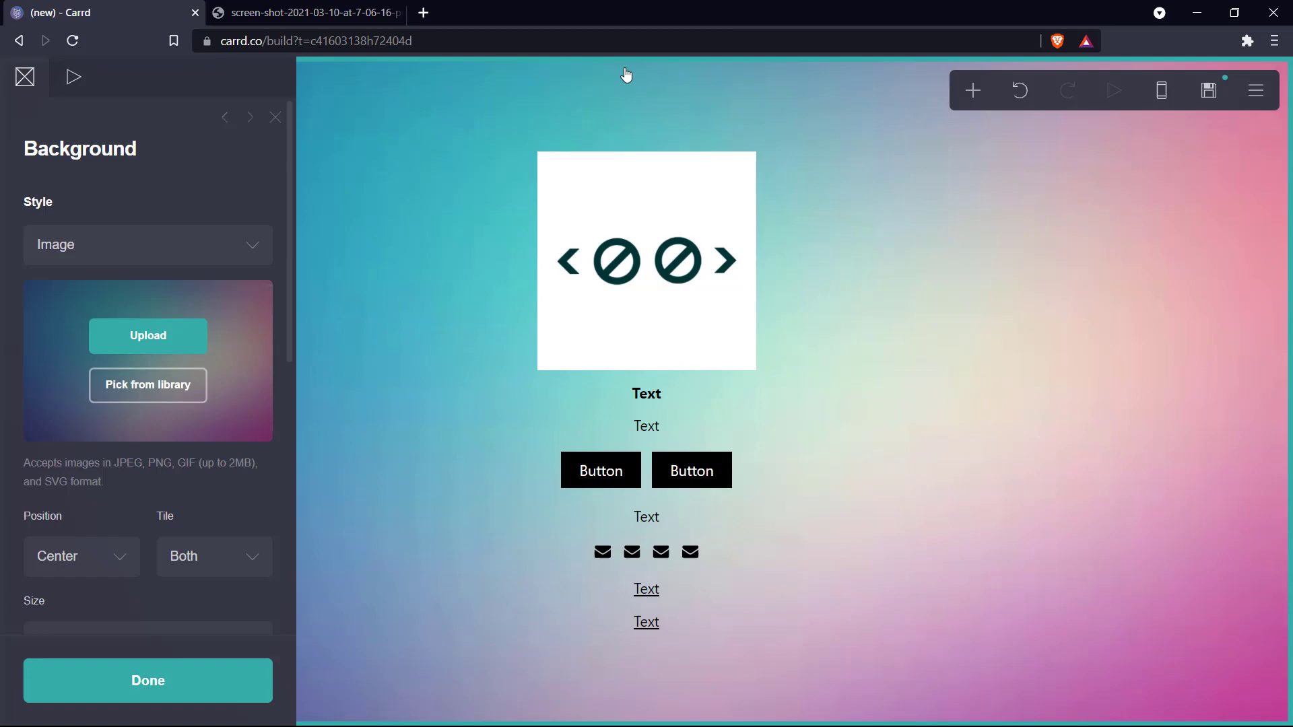
pyautogui.click(658, 202)
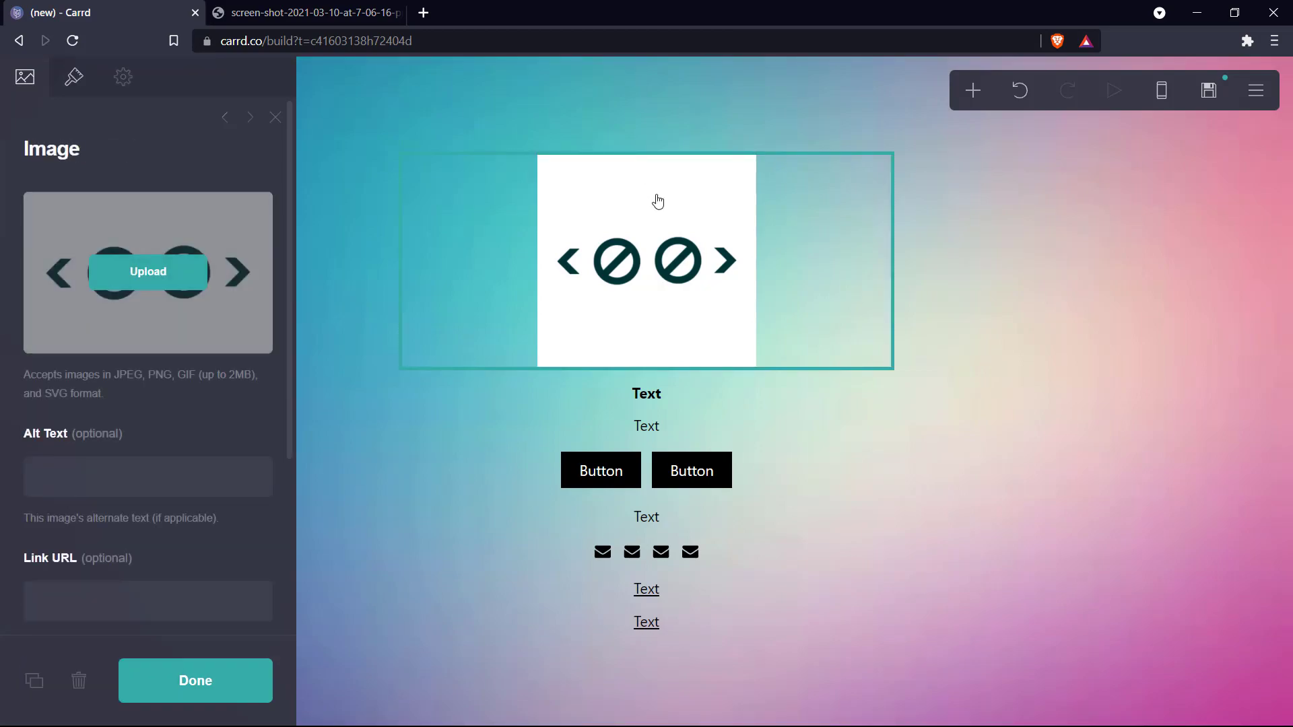
pyautogui.click(75, 77)
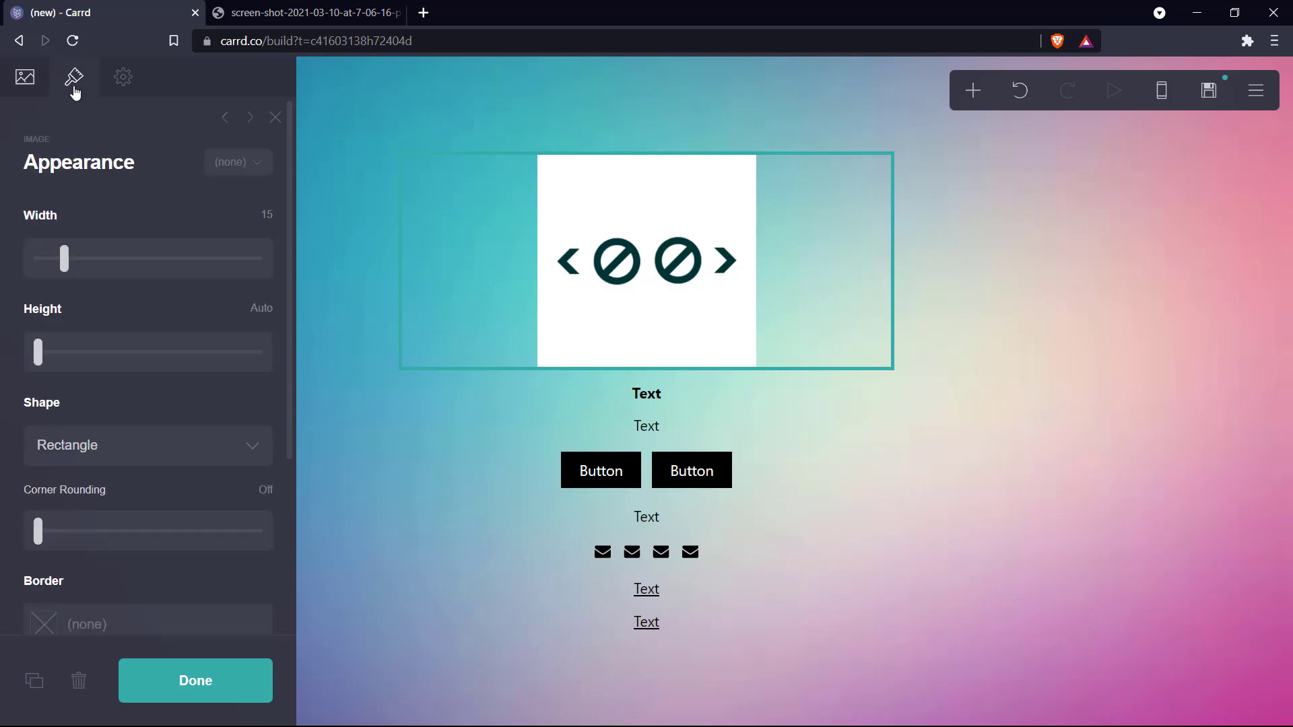
pyautogui.click(81, 263)
pyautogui.moveTo(53, 273); pyautogui.dragTo(52, 275)
pyautogui.moveTo(65, 352); pyautogui.dragTo(69, 354)
pyautogui.scroll(-2, 103, 338)
pyautogui.click(103, 338)
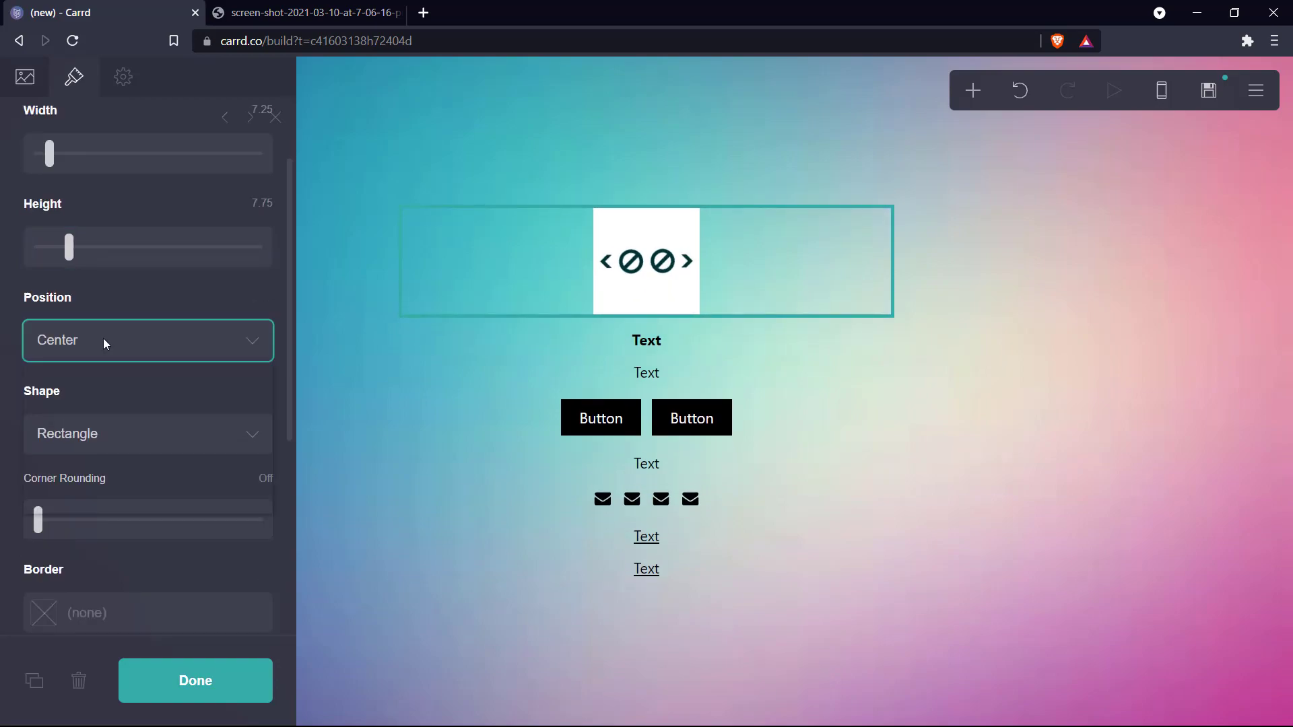
# Set the logo image's shape to Circle.
pyautogui.click(104, 338)
pyautogui.click(116, 455)
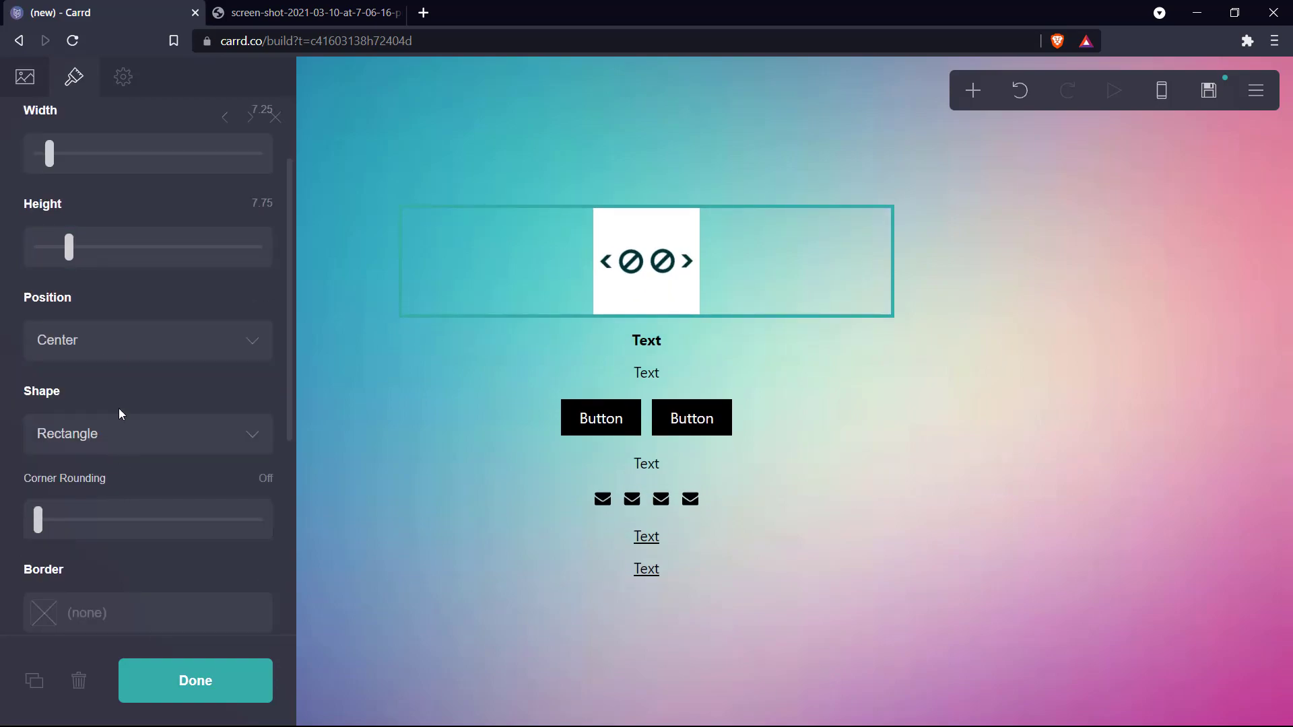
pyautogui.click(119, 434)
pyautogui.click(105, 483)
pyautogui.click(732, 249)
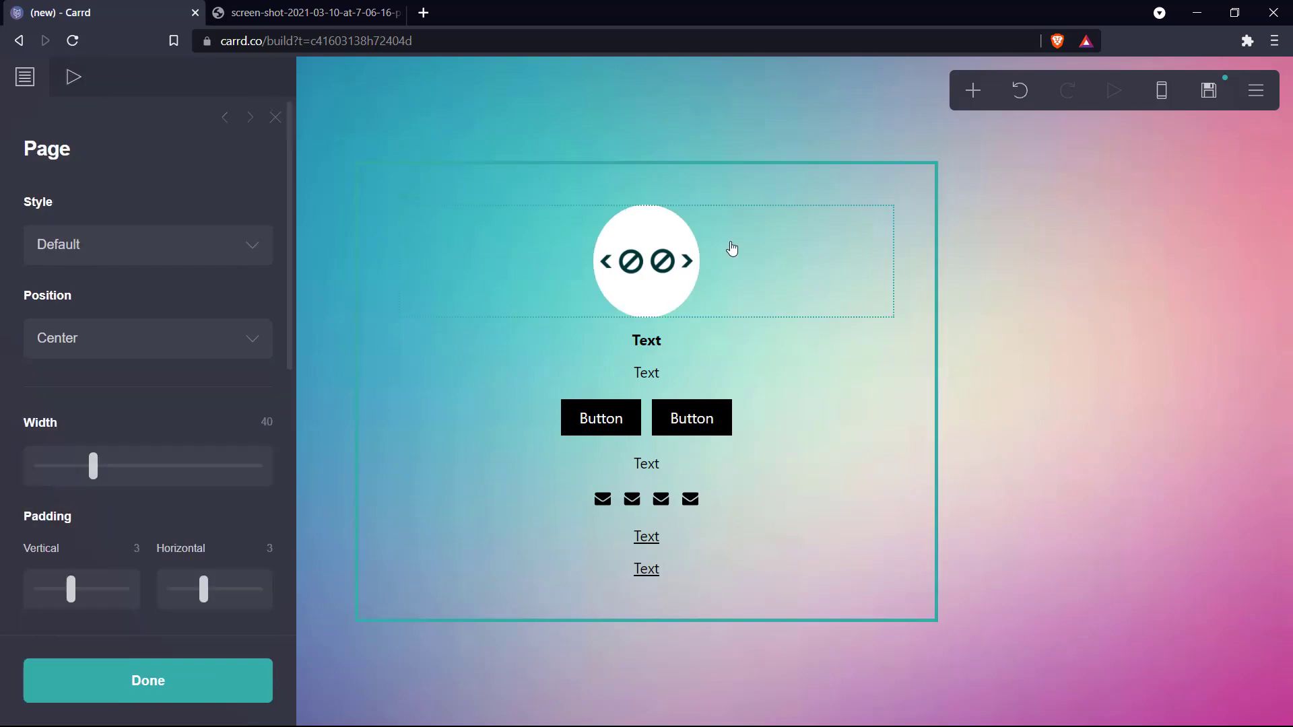
# Change the heavy heading to 'No Code School', slightly enlarged, in the Arimo font.
pyautogui.click(642, 336)
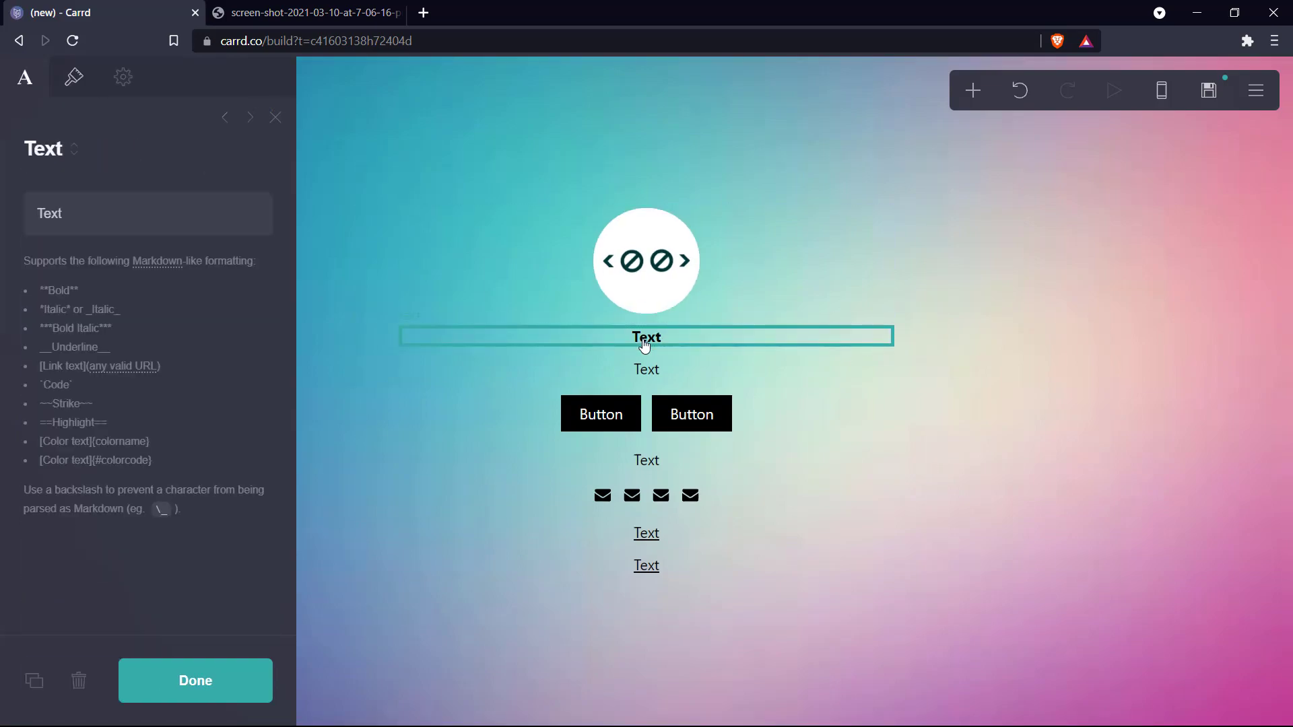
pyautogui.doubleClick(150, 217)
pyautogui.write('No Code ')
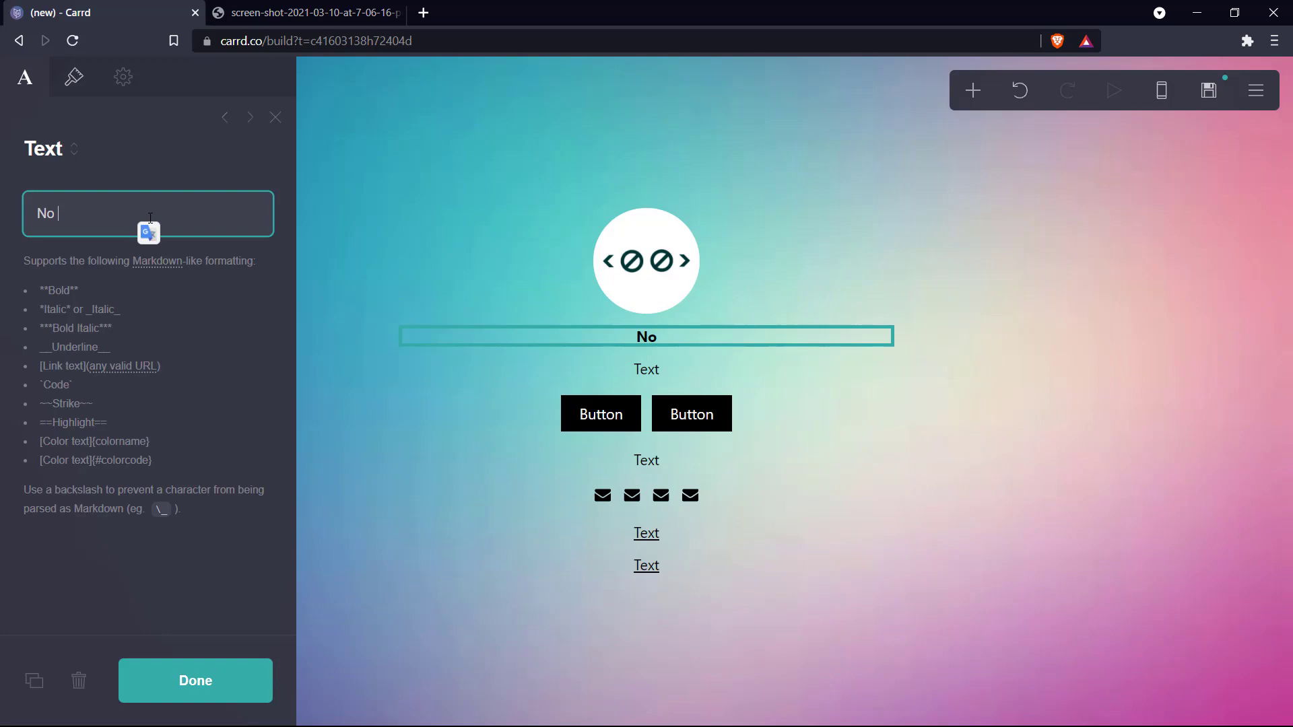
pyautogui.write('School')
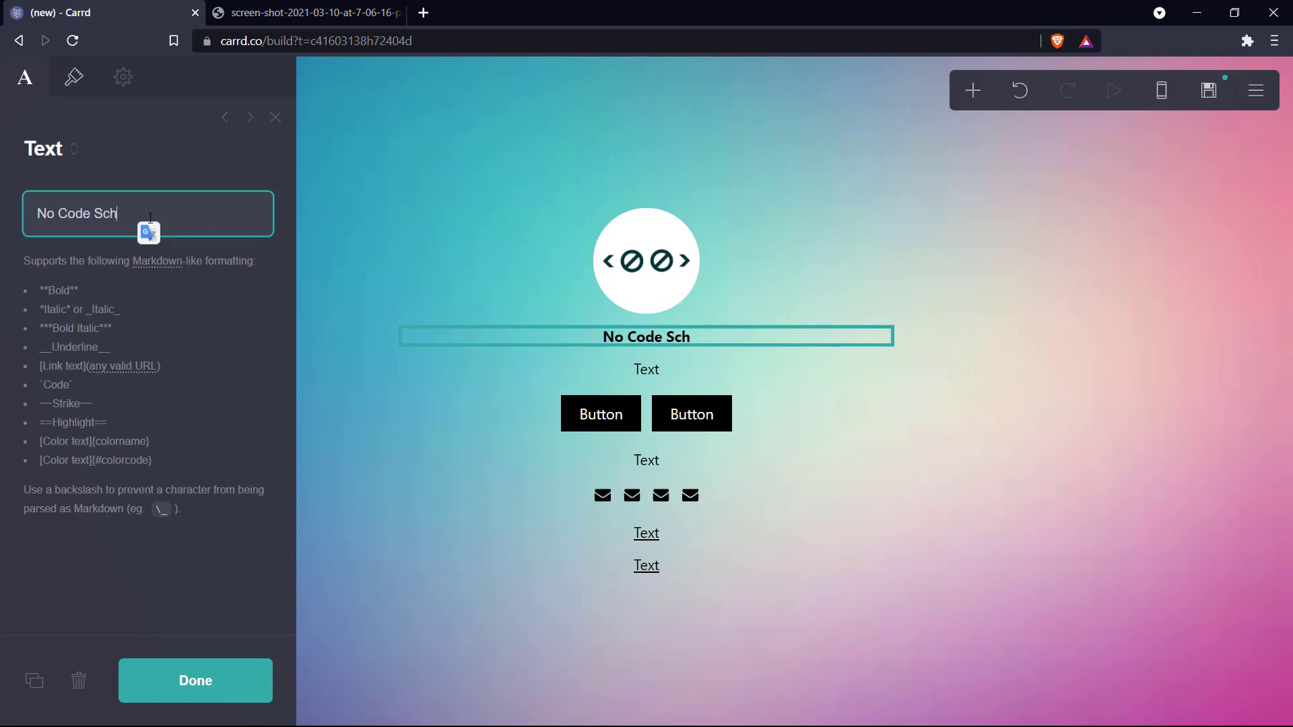
pyautogui.click(74, 81)
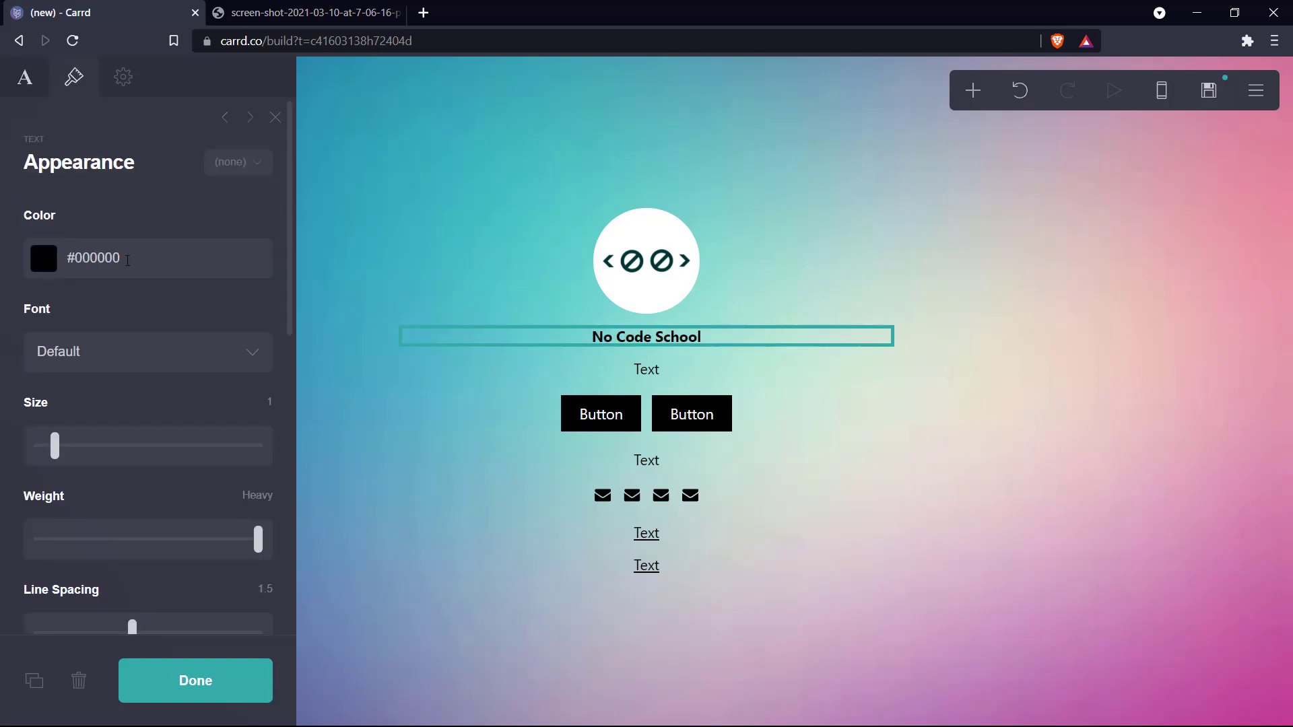
pyautogui.moveTo(60, 447); pyautogui.dragTo(60, 447)
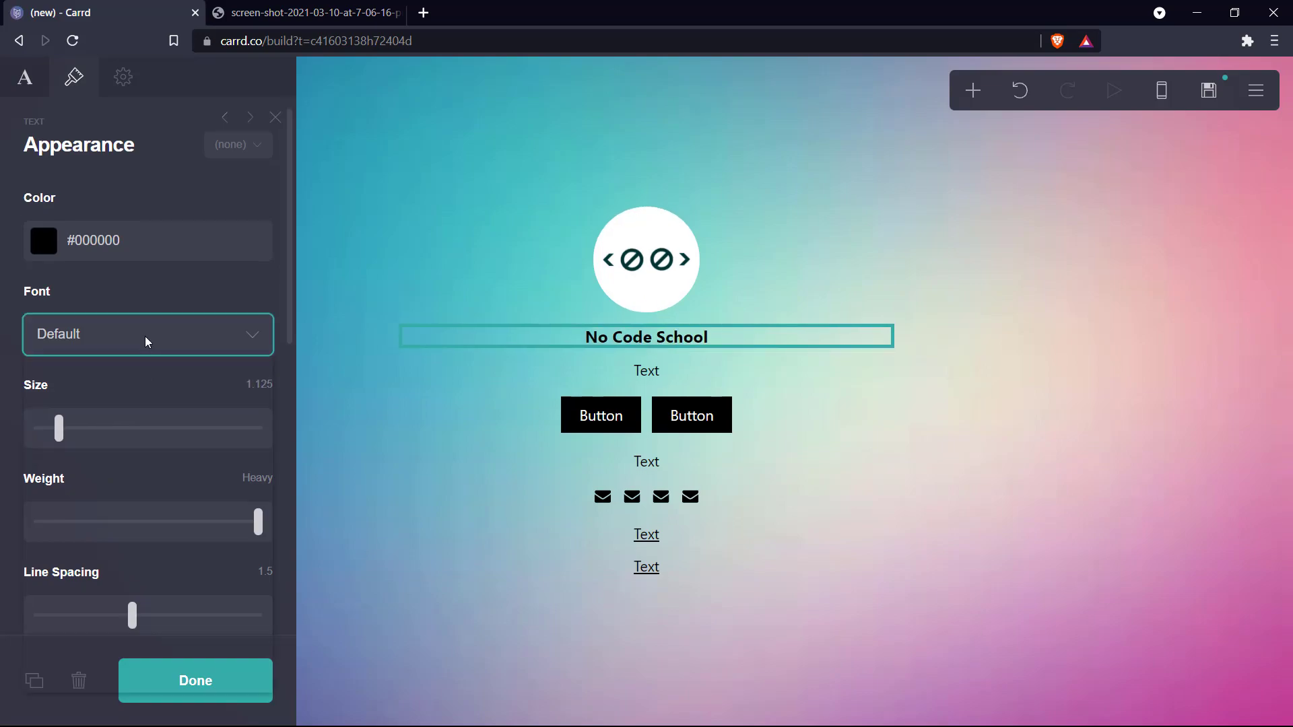
pyautogui.click(144, 337)
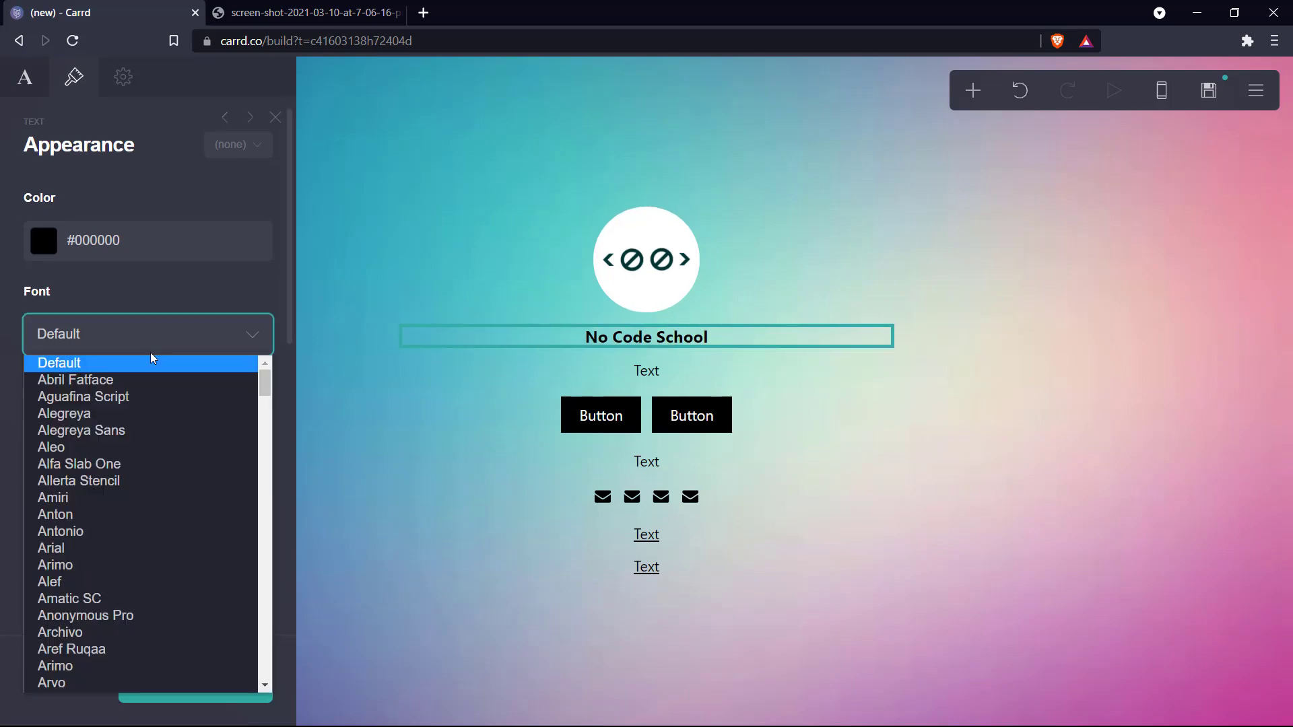
pyautogui.click(120, 565)
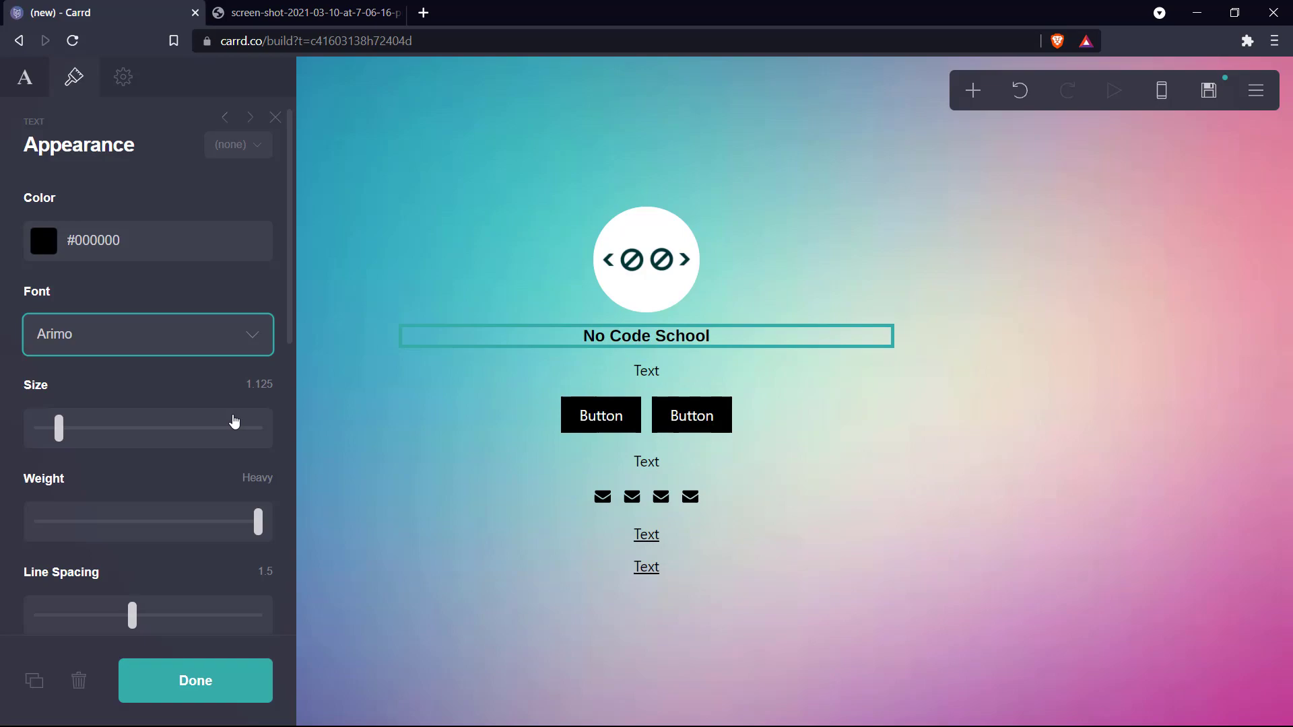
# Make the line below read 'Educating the Public' at size 0.875.
pyautogui.scroll(1, 233, 419)
pyautogui.click(645, 370)
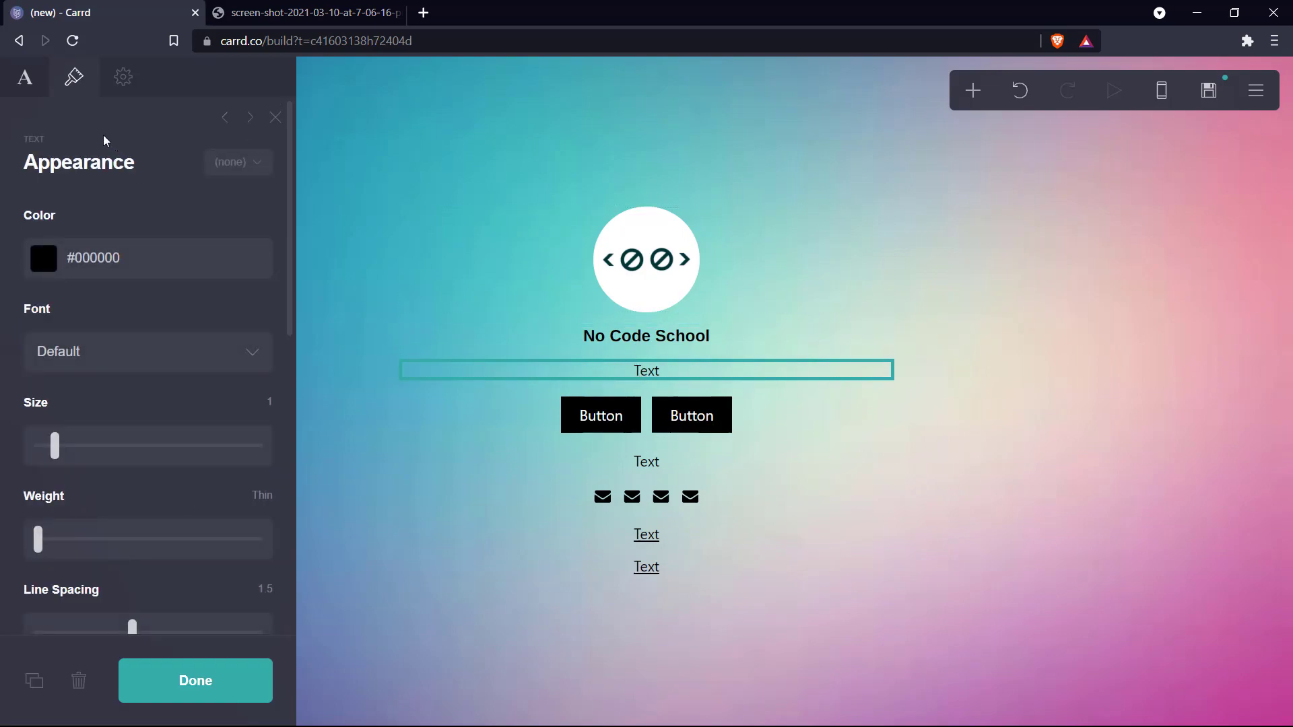
pyautogui.click(26, 78)
pyautogui.write('Educa')
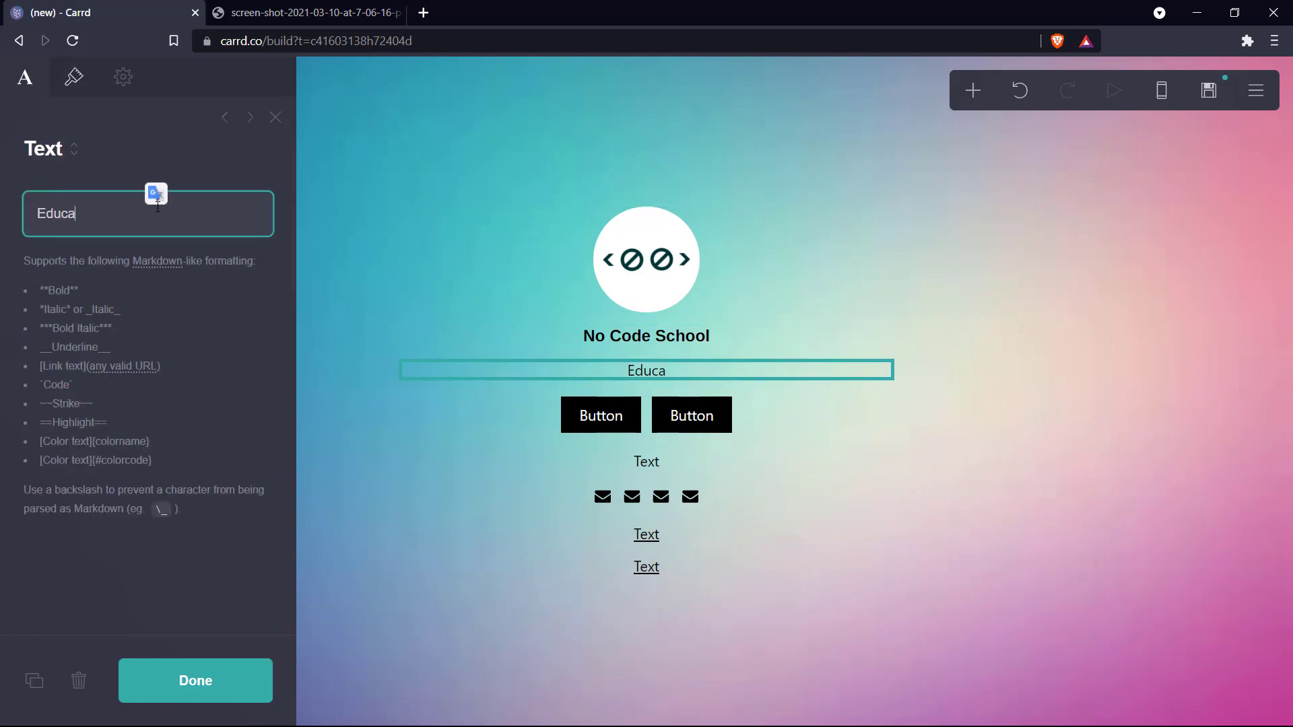
pyautogui.write('ting the P')
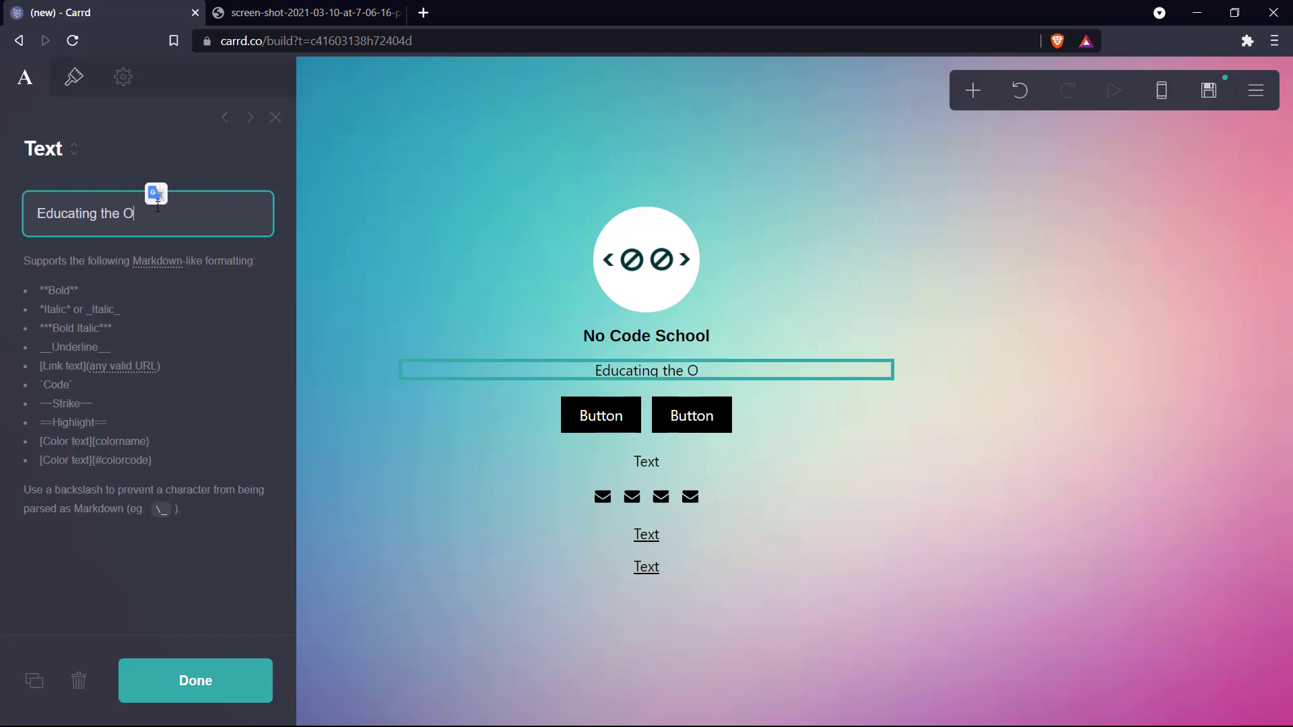
pyautogui.write('ublic')
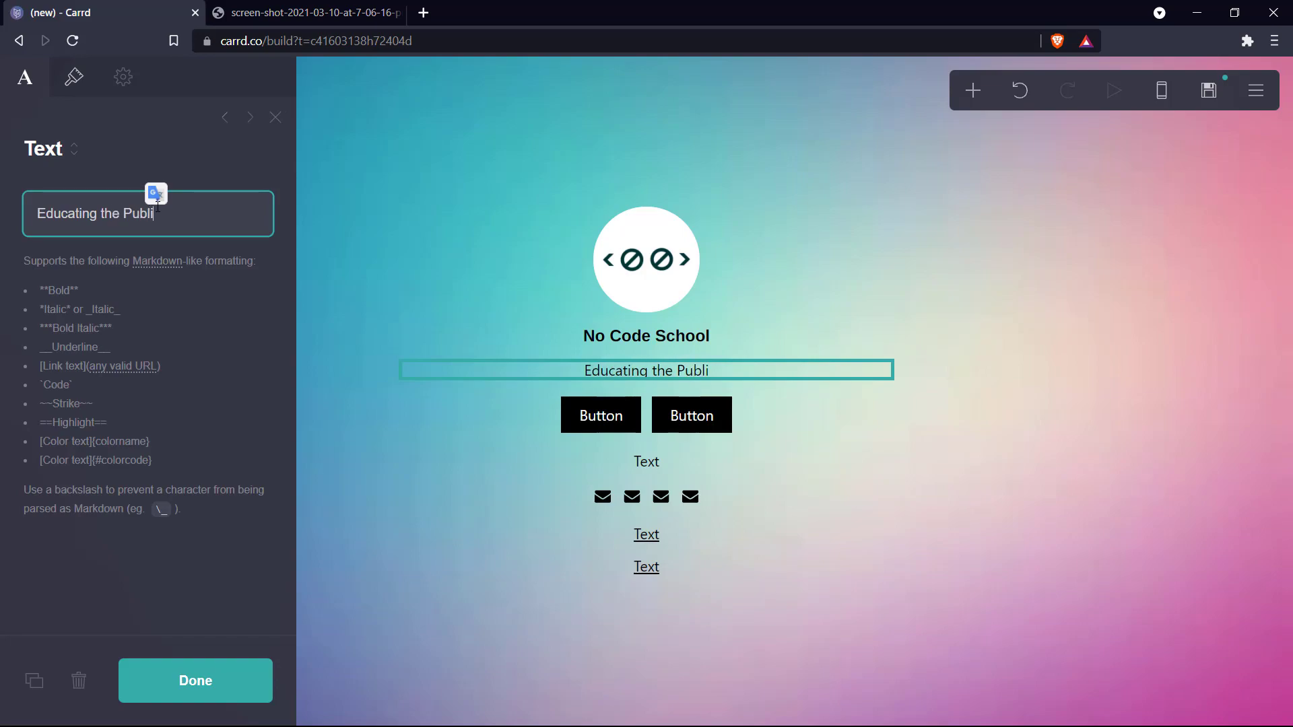
pyautogui.click(69, 93)
pyautogui.moveTo(54, 445); pyautogui.dragTo(53, 458)
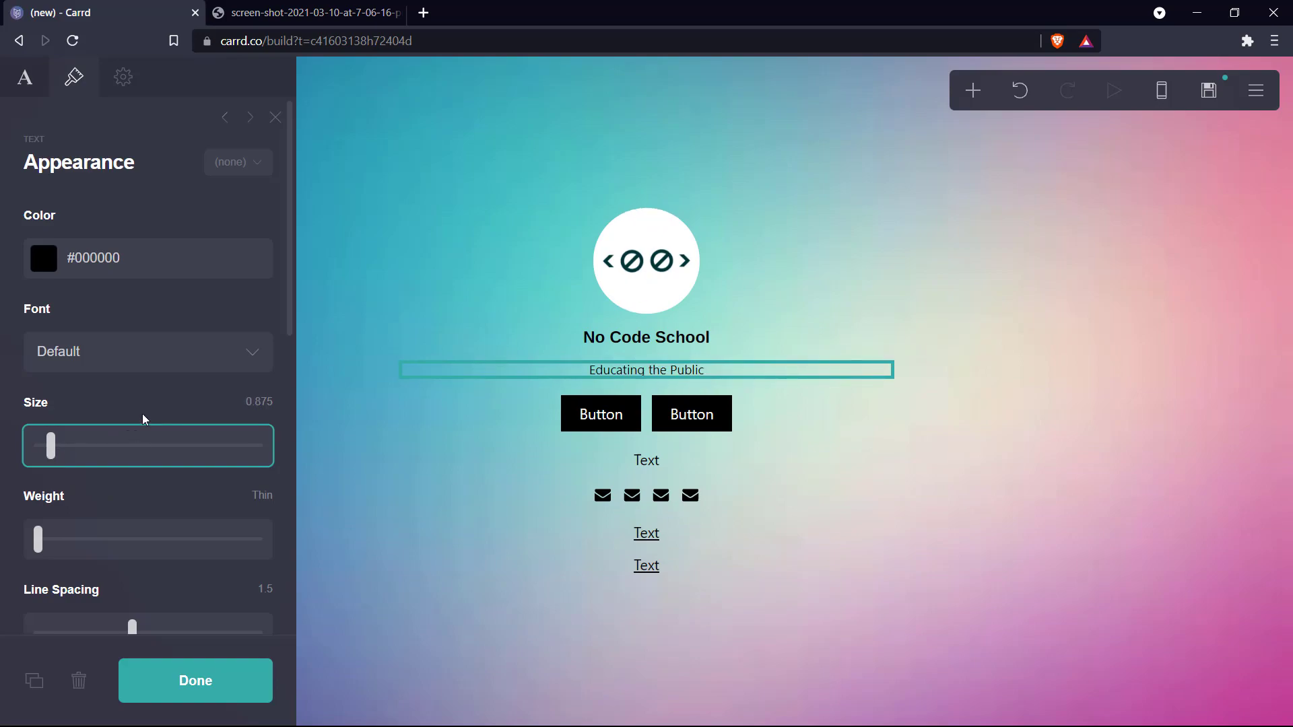
pyautogui.click(520, 370)
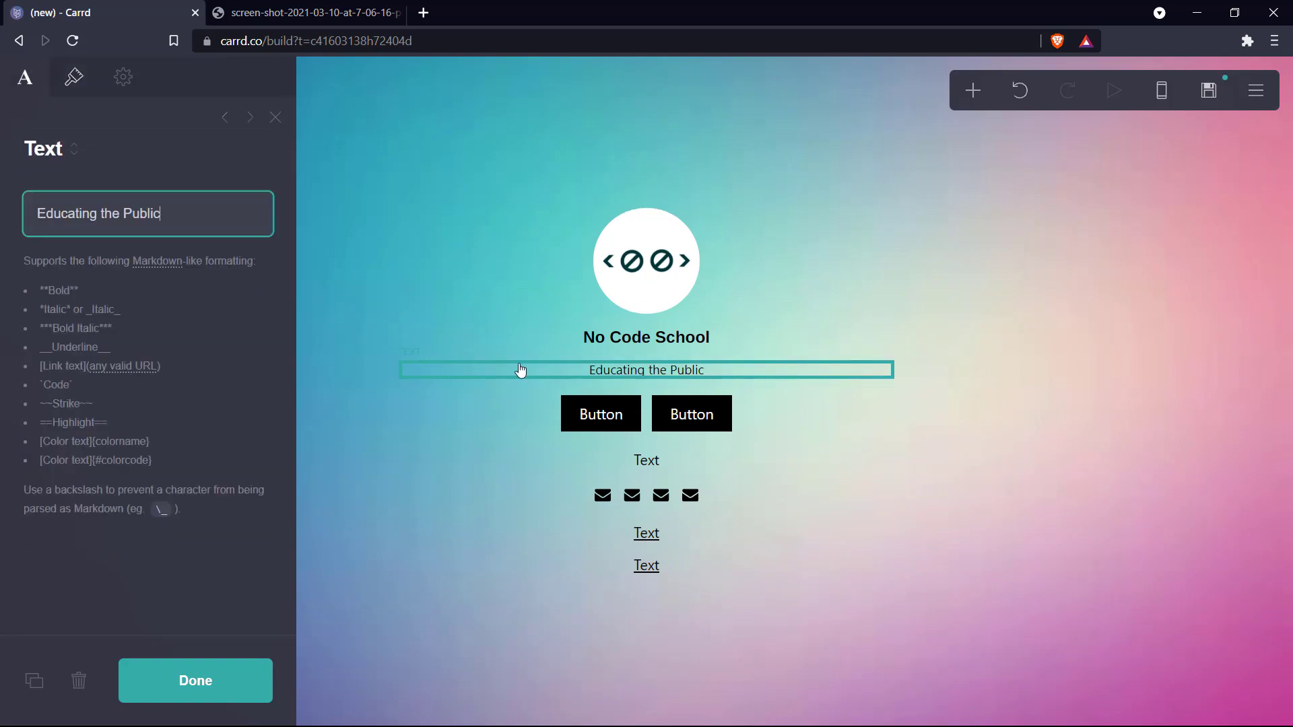
# Label the first button 'Check out our channel!' and paste in the YouTube channel URL.
pyautogui.click(523, 414)
pyautogui.click(351, 12)
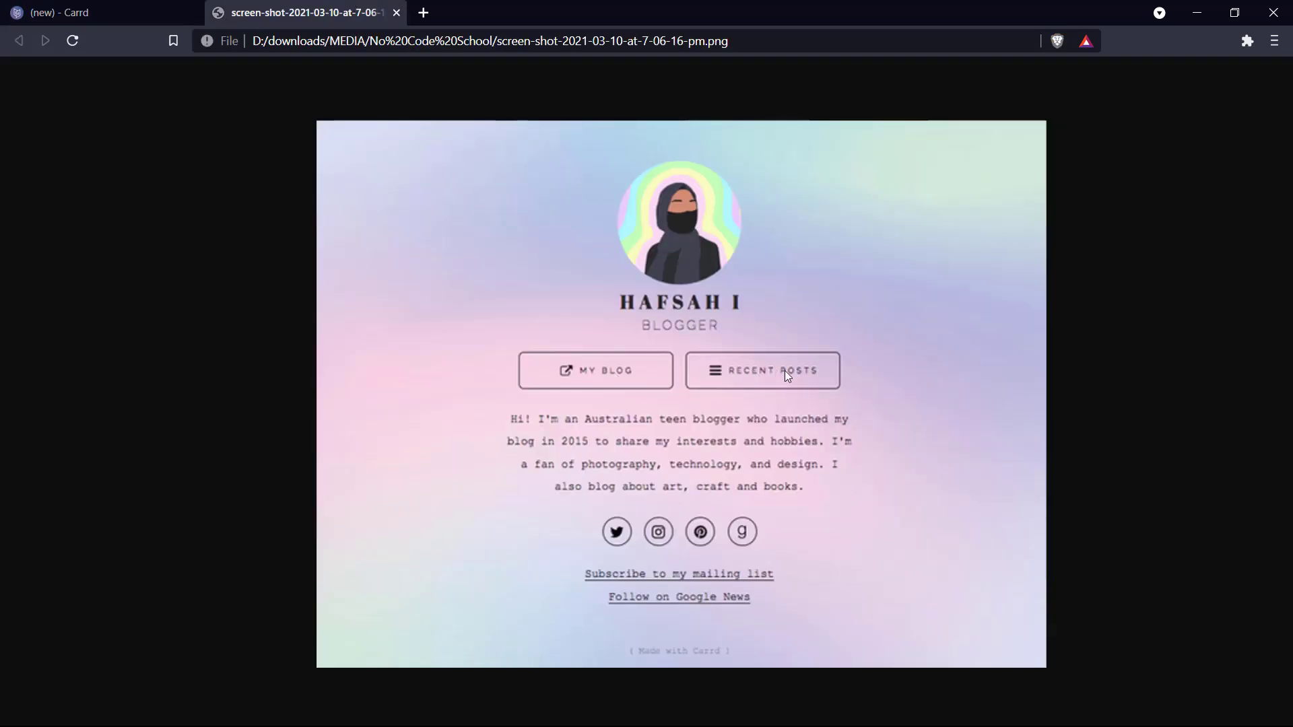
pyautogui.hotkey('ctrl', 'shift', 'Tab')
pyautogui.click(66, 218)
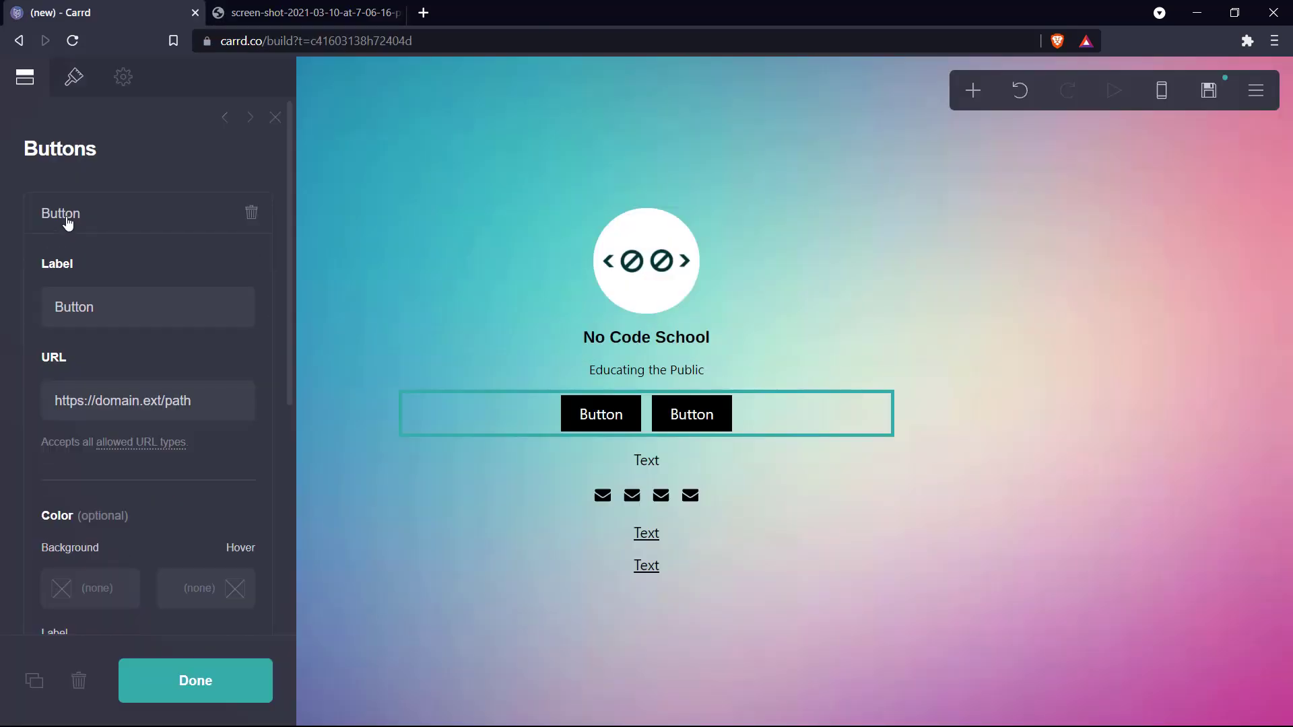
pyautogui.doubleClick(115, 295)
pyautogui.write('Check out our channel!')
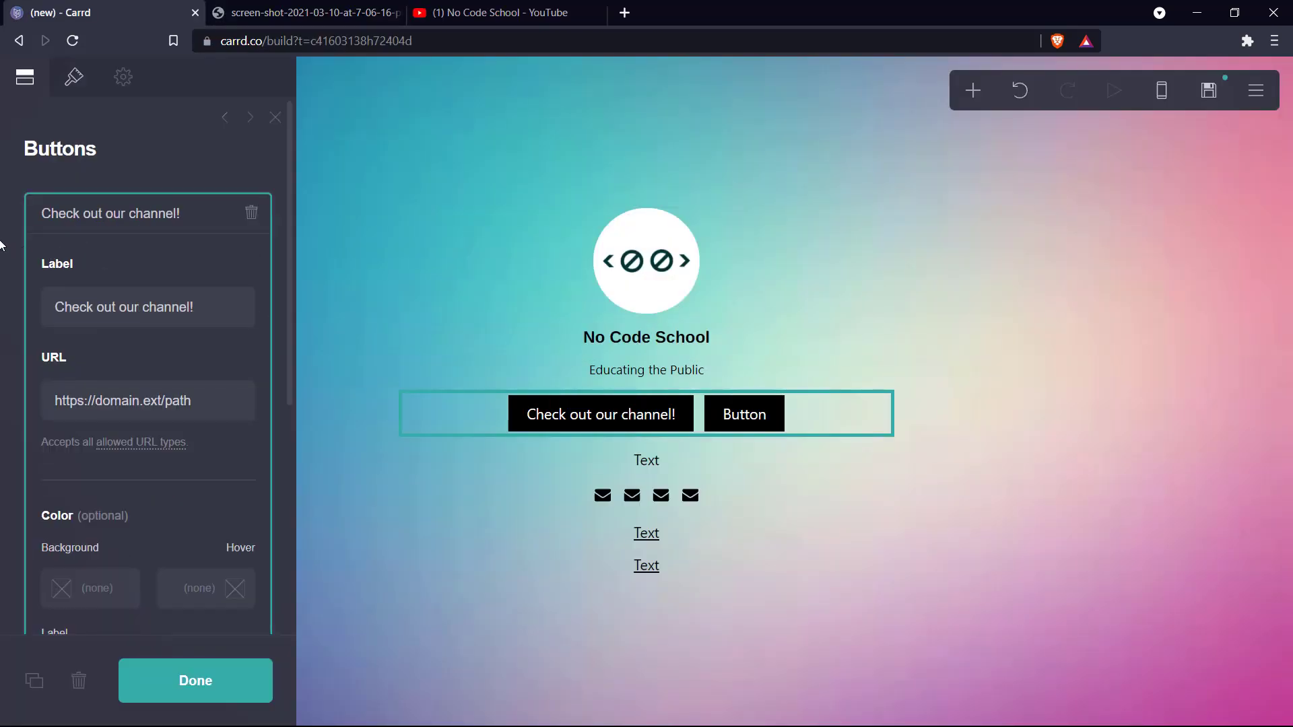
pyautogui.scroll(-2, 8, 242)
pyautogui.tripleClick(190, 291)
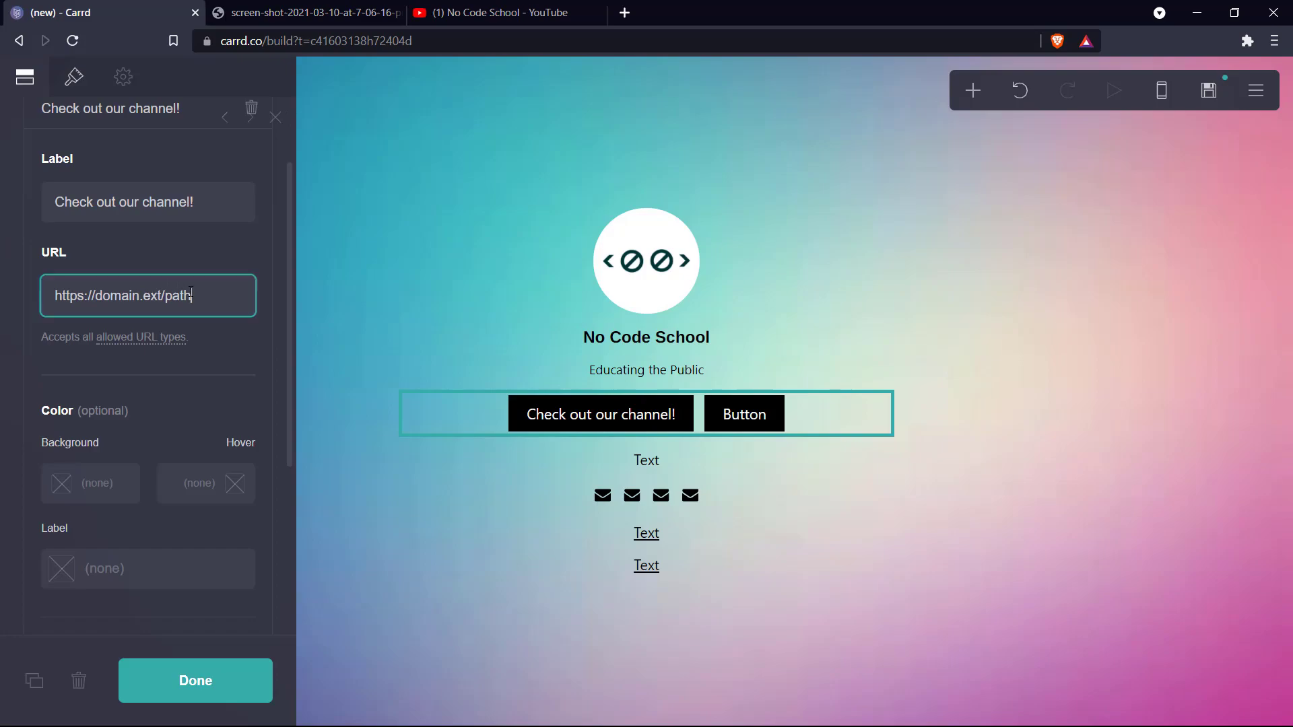
pyautogui.hotkey('ctrl', 'v')
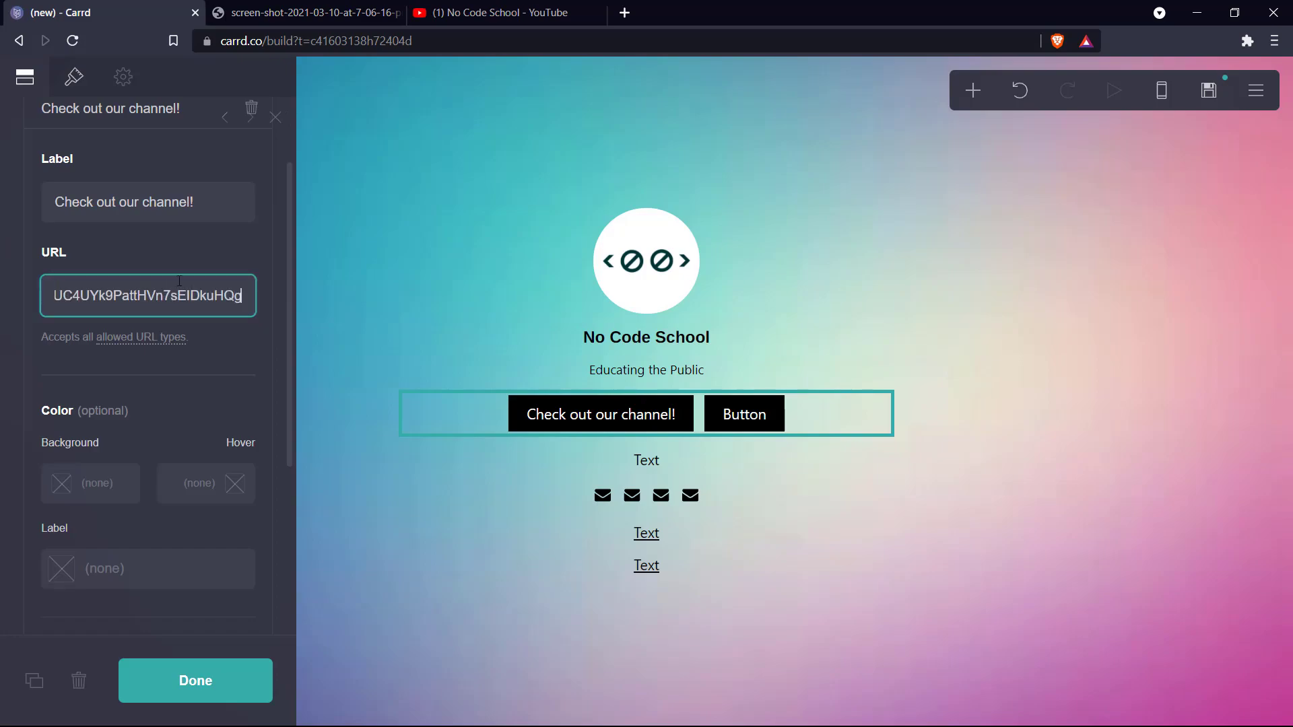
pyautogui.click(4, 297)
pyautogui.scroll(2, 125, 356)
pyautogui.scroll(-5, 125, 355)
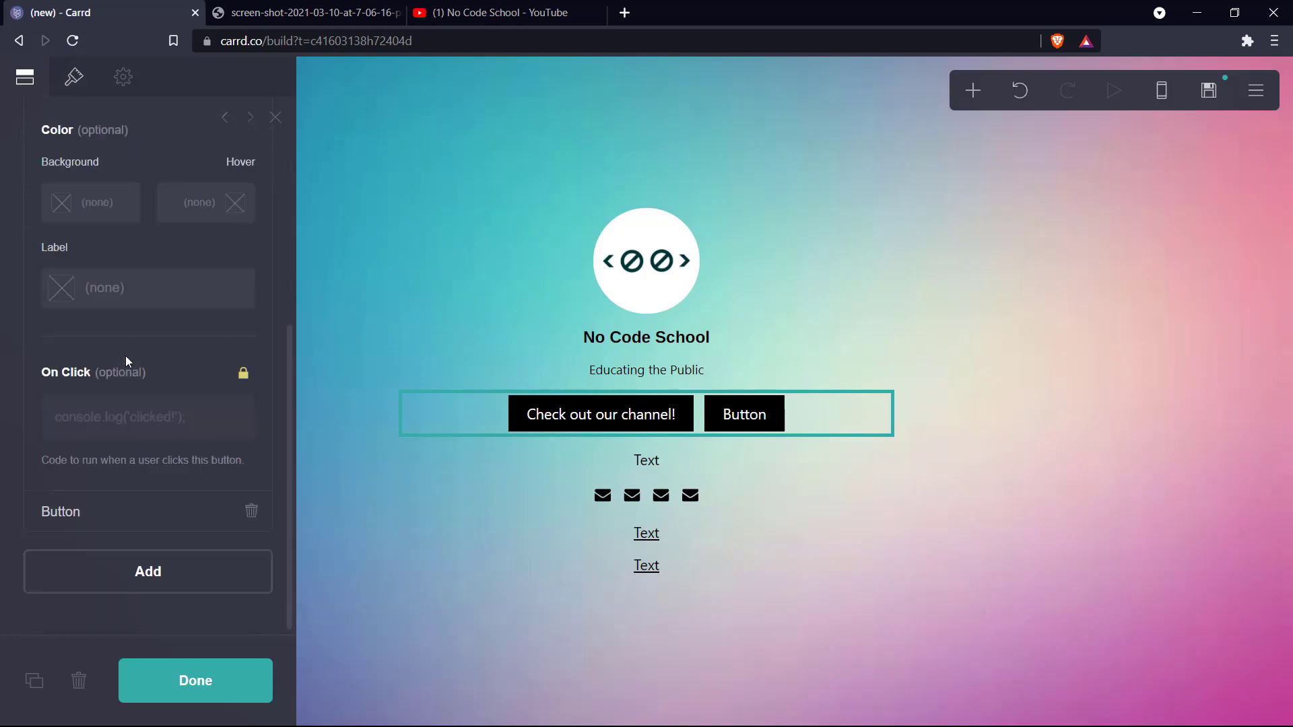
pyautogui.scroll(1, 106, 493)
# Label the second button 'Check out our twitter!' and paste in the Twitter page URL.
pyautogui.click(142, 571)
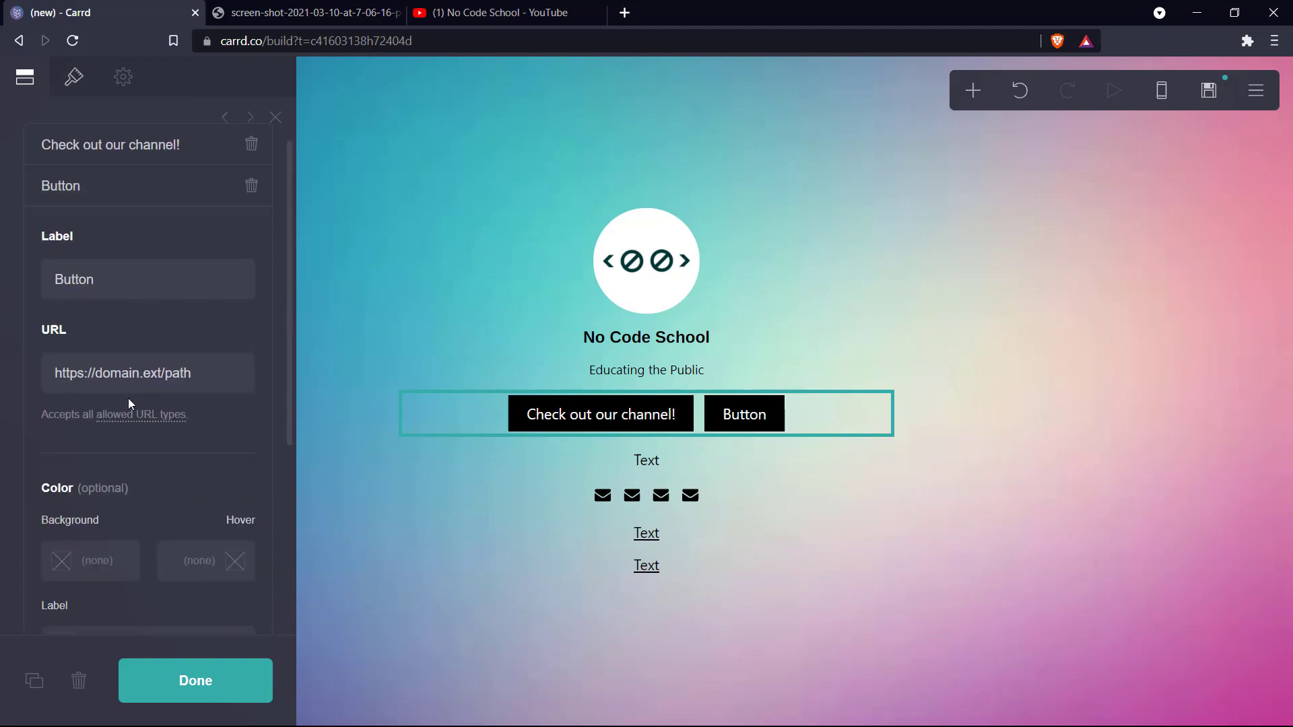
pyautogui.click(128, 280)
pyautogui.write('Check out our twitter!')
pyautogui.tripleClick(208, 373)
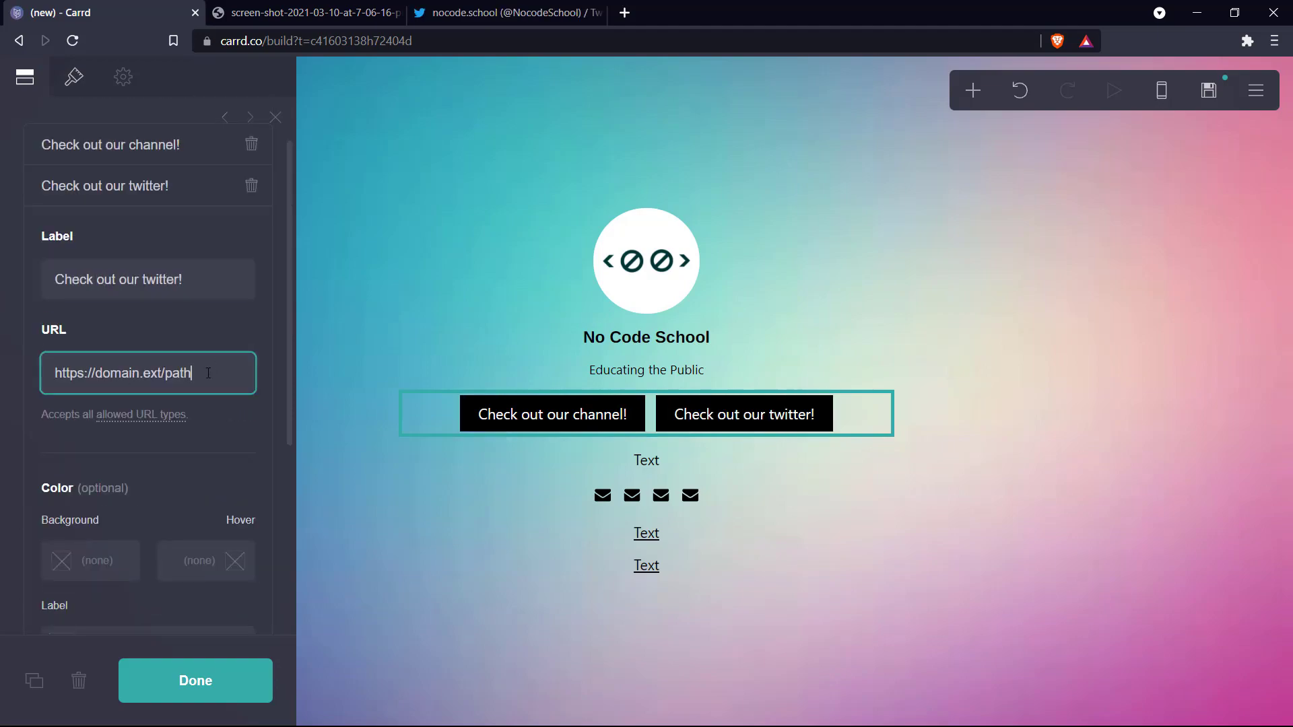
pyautogui.write('https://twitter.com/NocodeSchool')
pyautogui.click(219, 345)
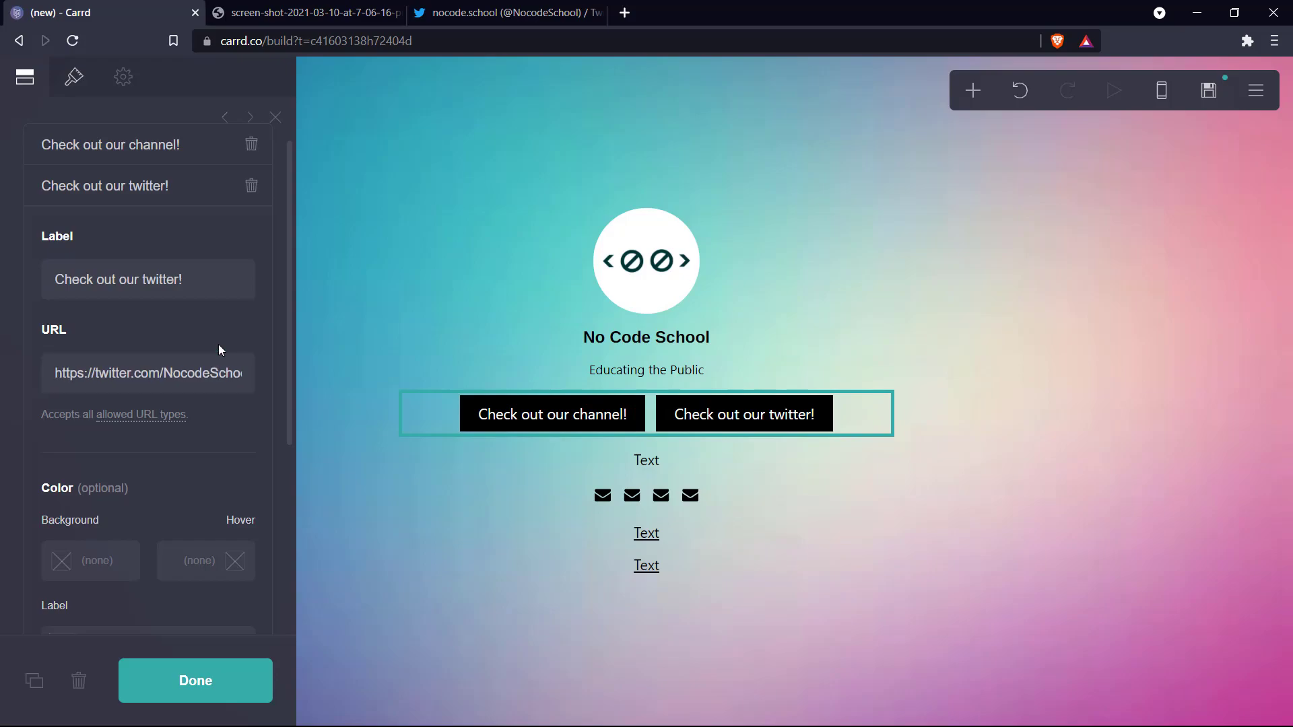
pyautogui.scroll(-3, 218, 345)
# Make both buttons Outline style with the Icon + Label layout.
pyautogui.scroll(3, 189, 525)
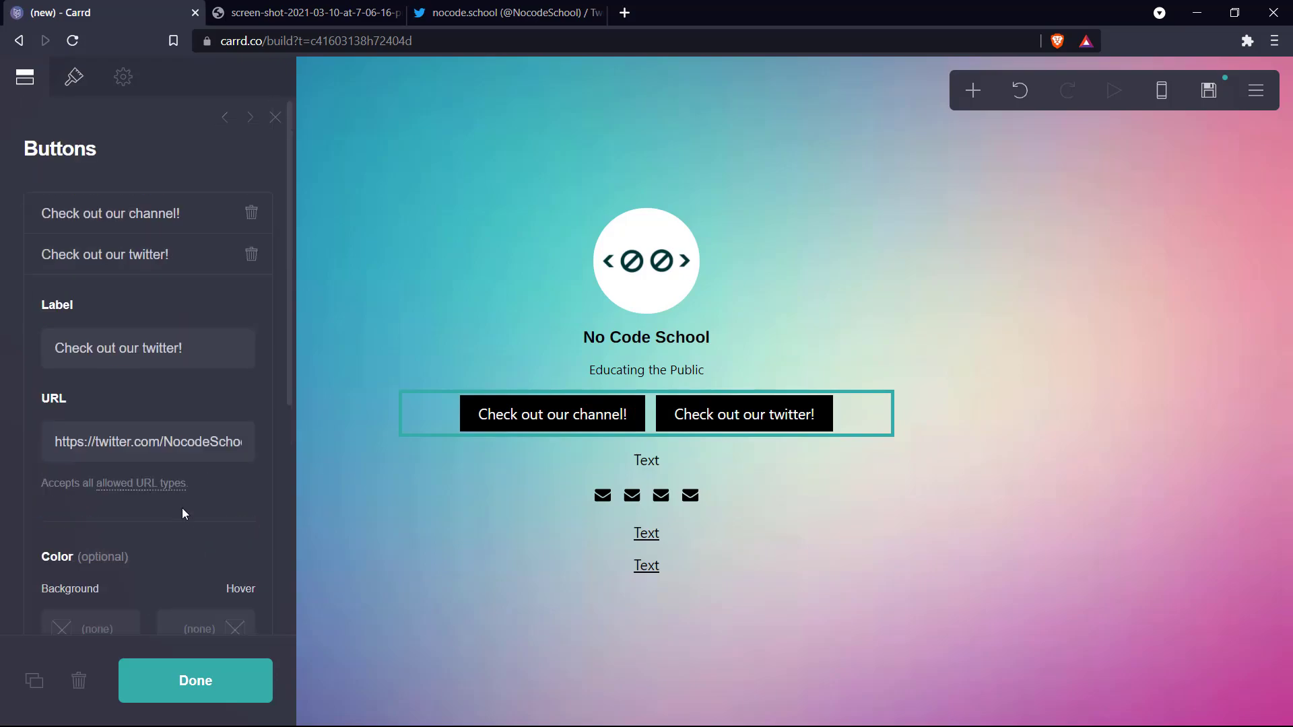
pyautogui.click(71, 98)
pyautogui.click(138, 266)
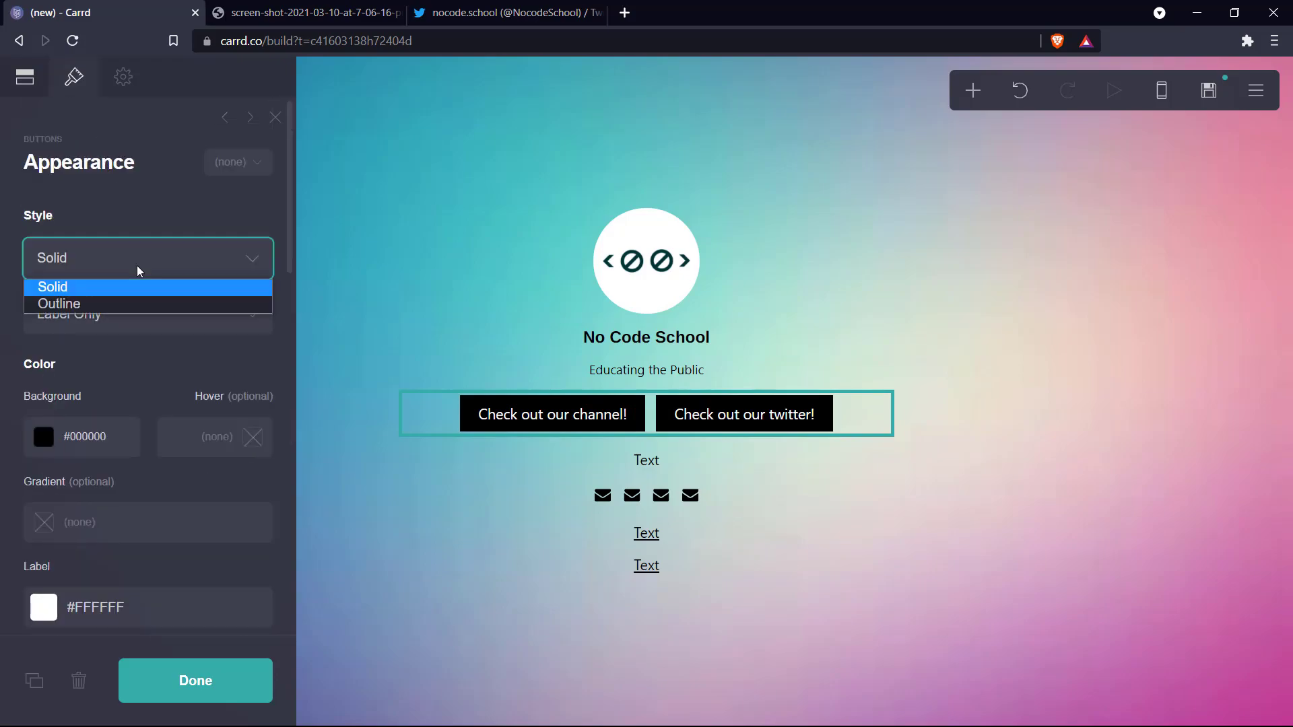
pyautogui.click(128, 305)
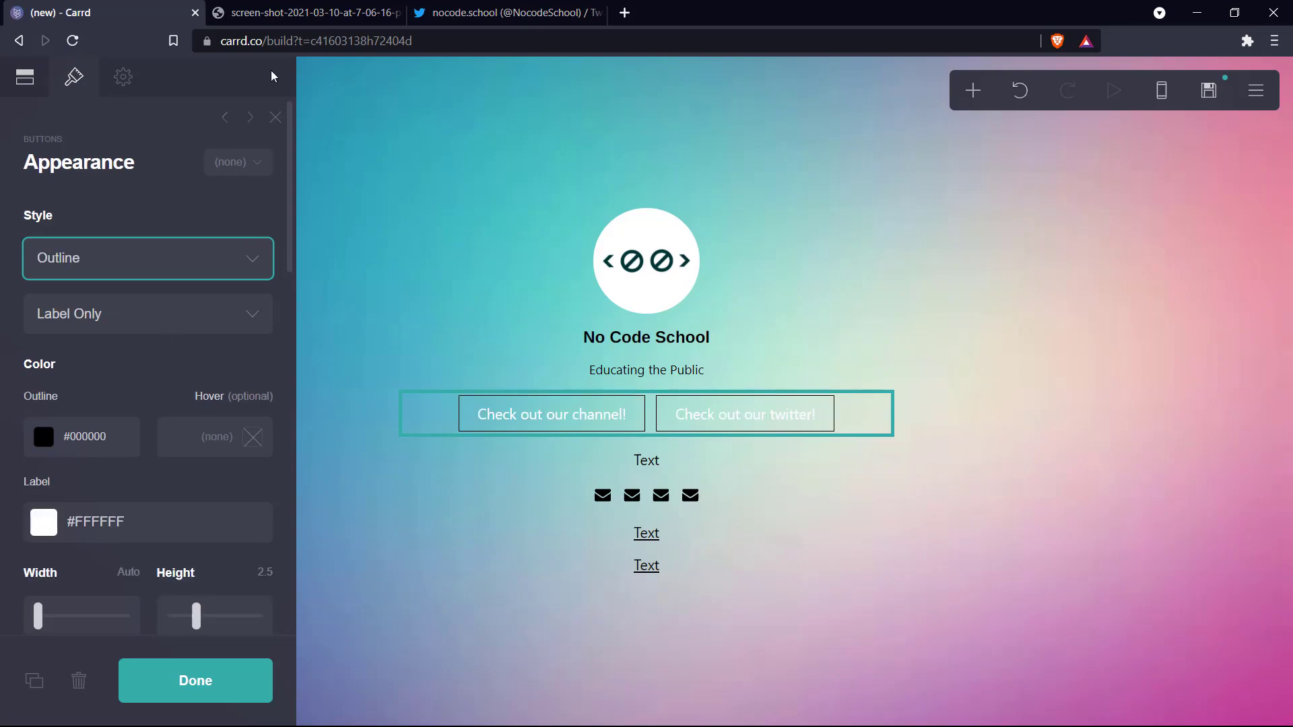
pyautogui.click(287, 6)
pyautogui.click(60, 13)
pyautogui.click(147, 314)
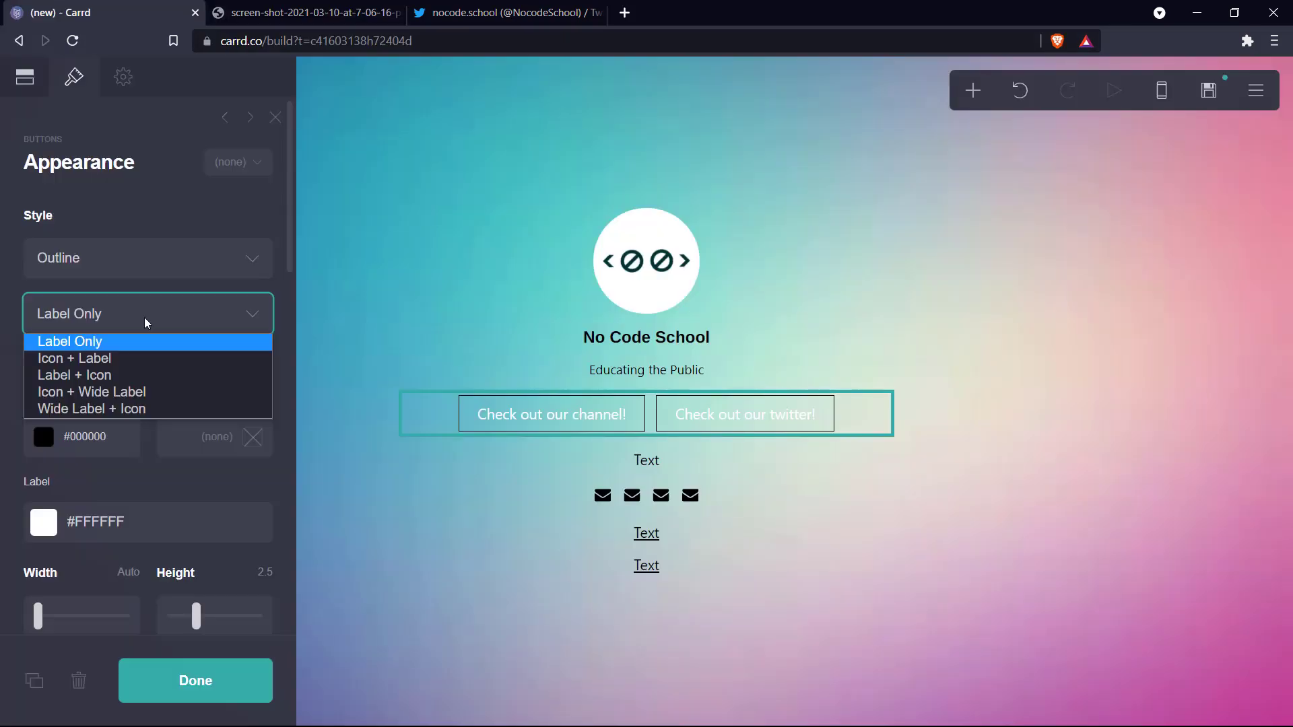
pyautogui.click(137, 359)
# Set the button label colour to #000000.
pyautogui.scroll(-2, 122, 404)
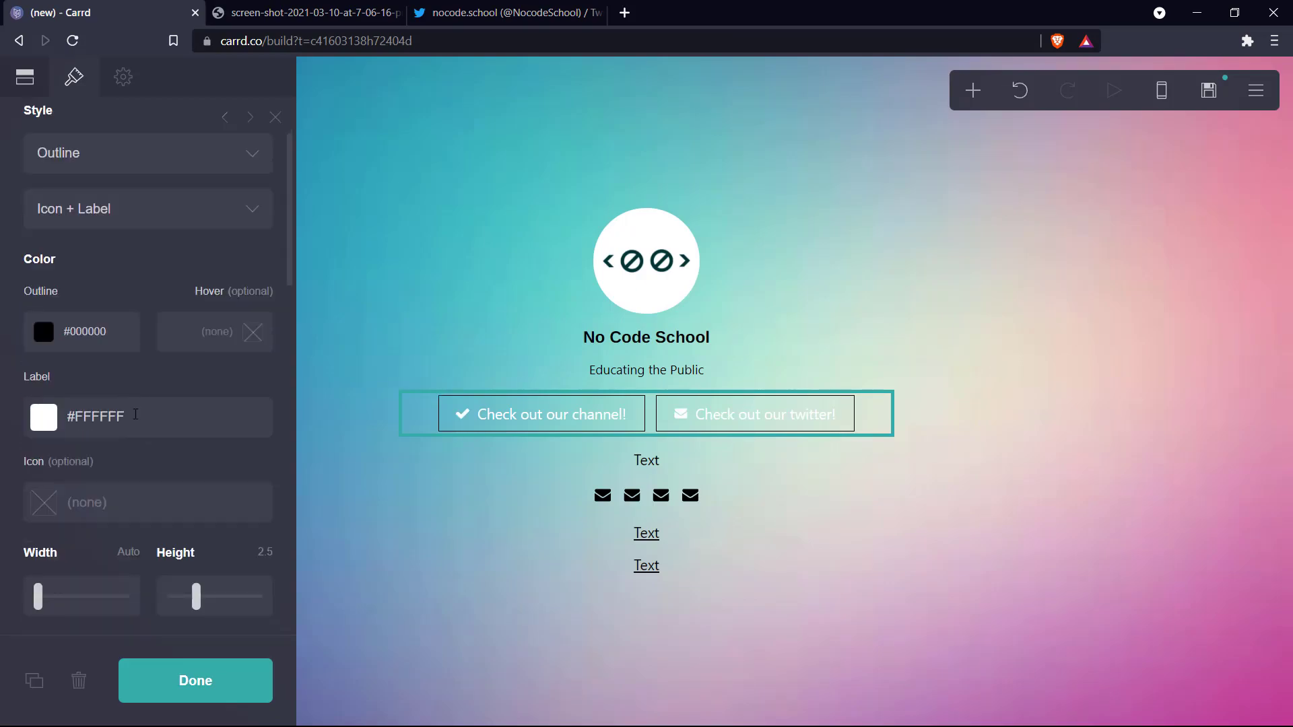
pyautogui.click(54, 425)
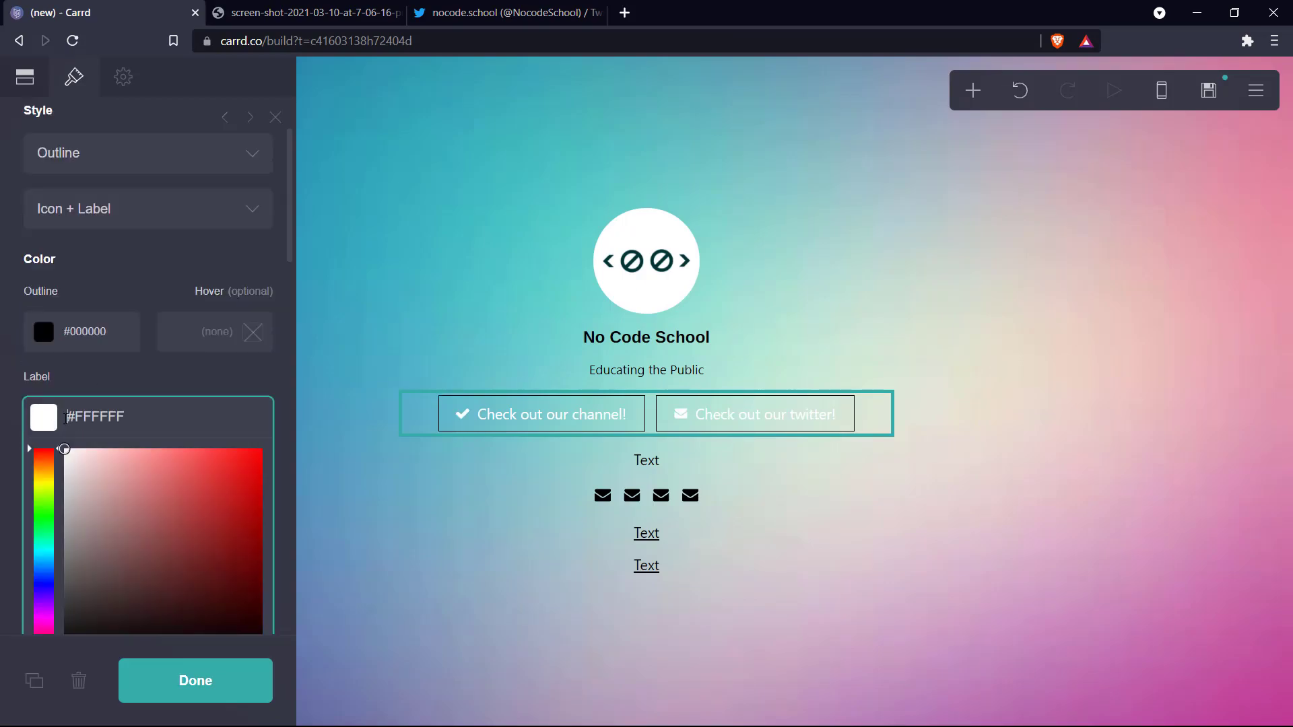
pyautogui.click(101, 497)
pyautogui.write('#000000')
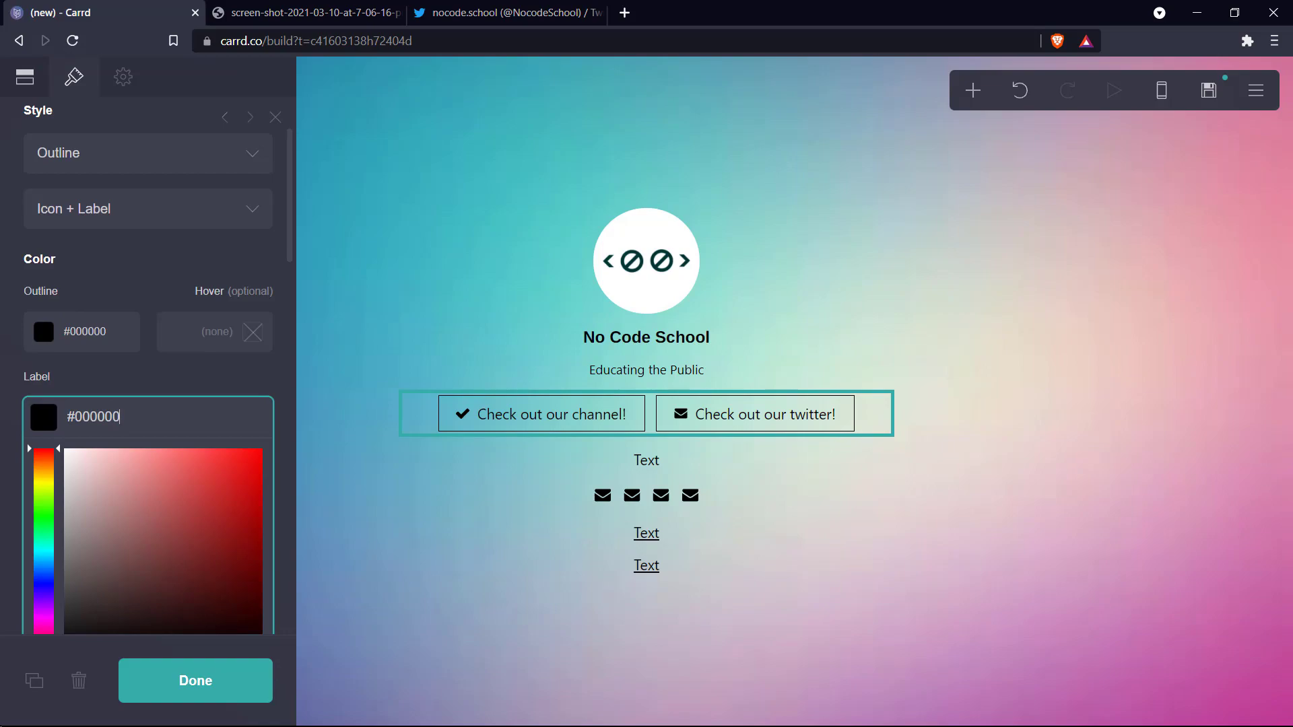
pyautogui.click(122, 367)
# Set the button corner rounding to 0.625.
pyautogui.scroll(-3, 122, 273)
pyautogui.moveTo(38, 386); pyautogui.dragTo(81, 387)
pyautogui.scroll(-2, 74, 344)
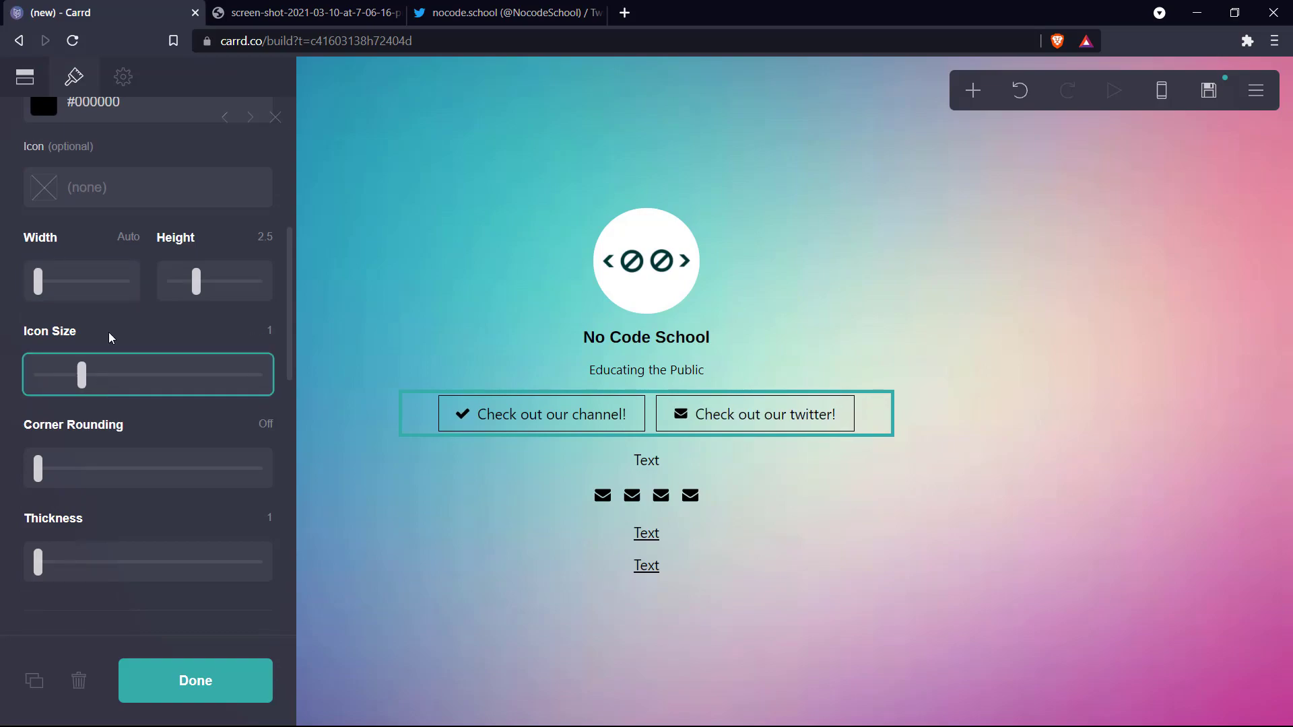
pyautogui.moveTo(42, 468); pyautogui.dragTo(442, 496)
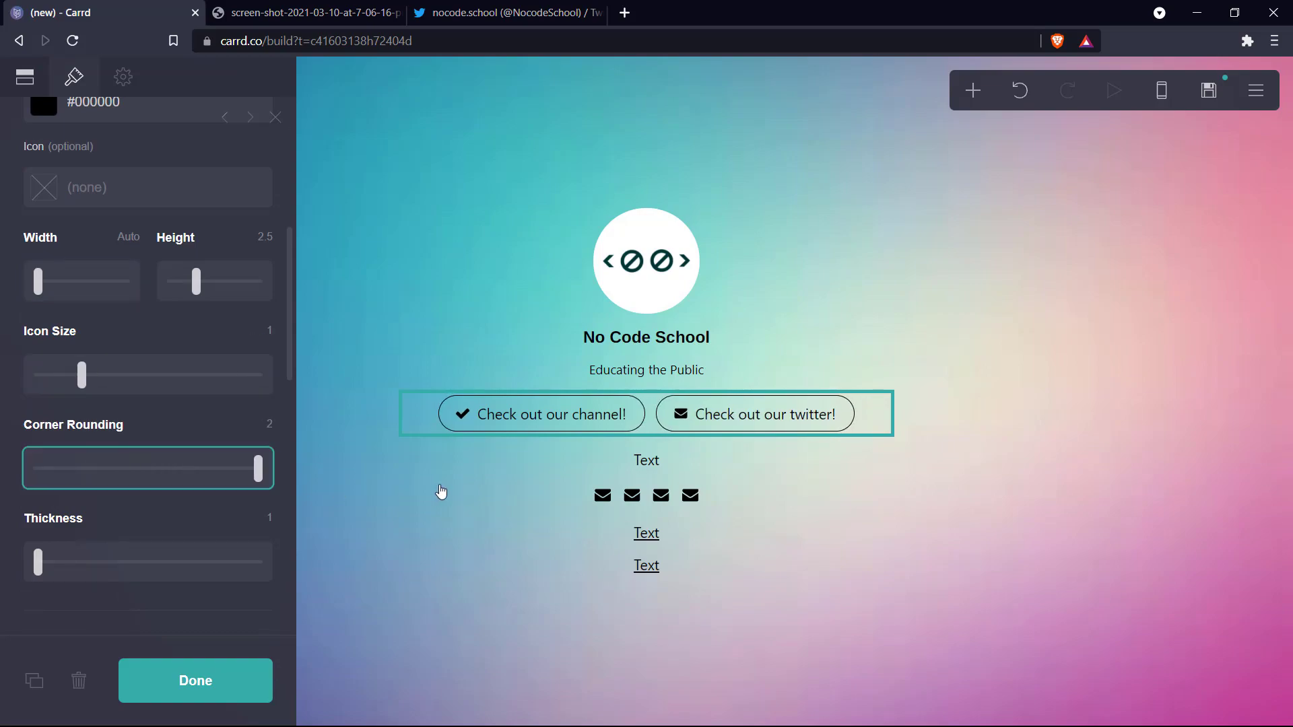
pyautogui.click(107, 468)
pyautogui.moveTo(38, 561); pyautogui.dragTo(61, 577)
# Change the button font to Arimo.
pyautogui.scroll(-5, 61, 577)
pyautogui.click(110, 382)
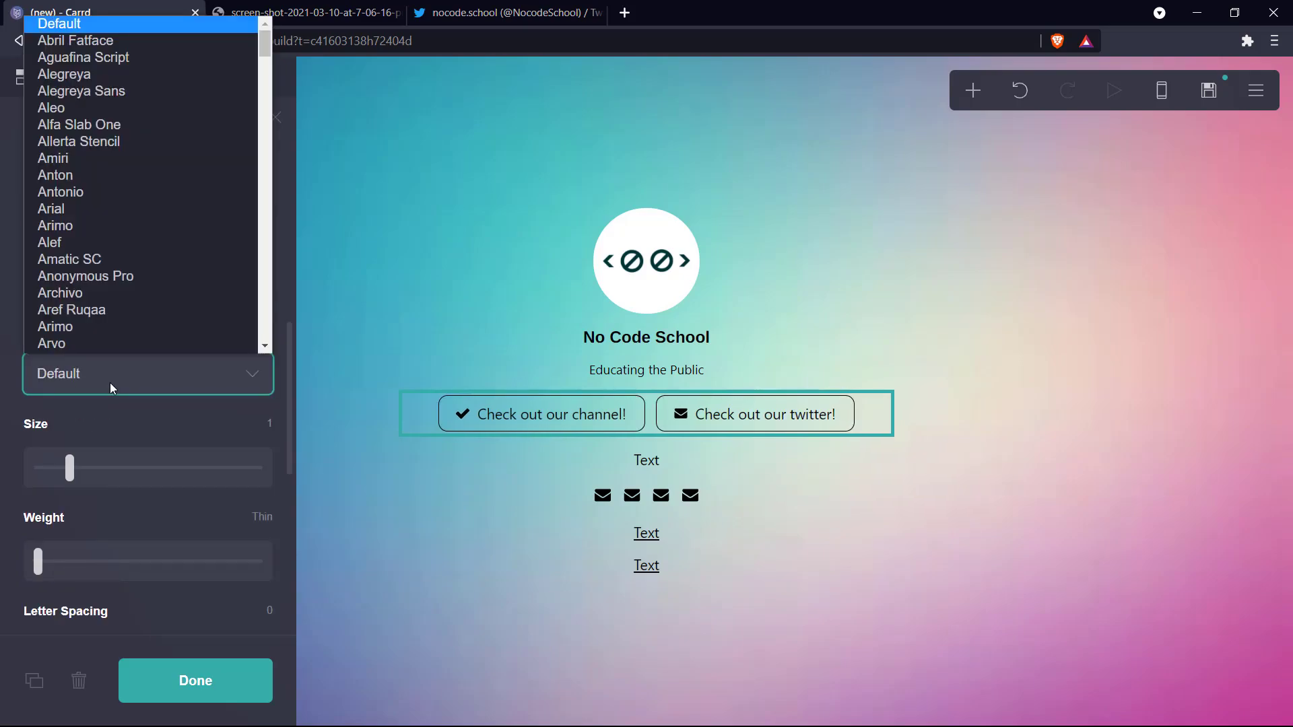
pyautogui.click(84, 227)
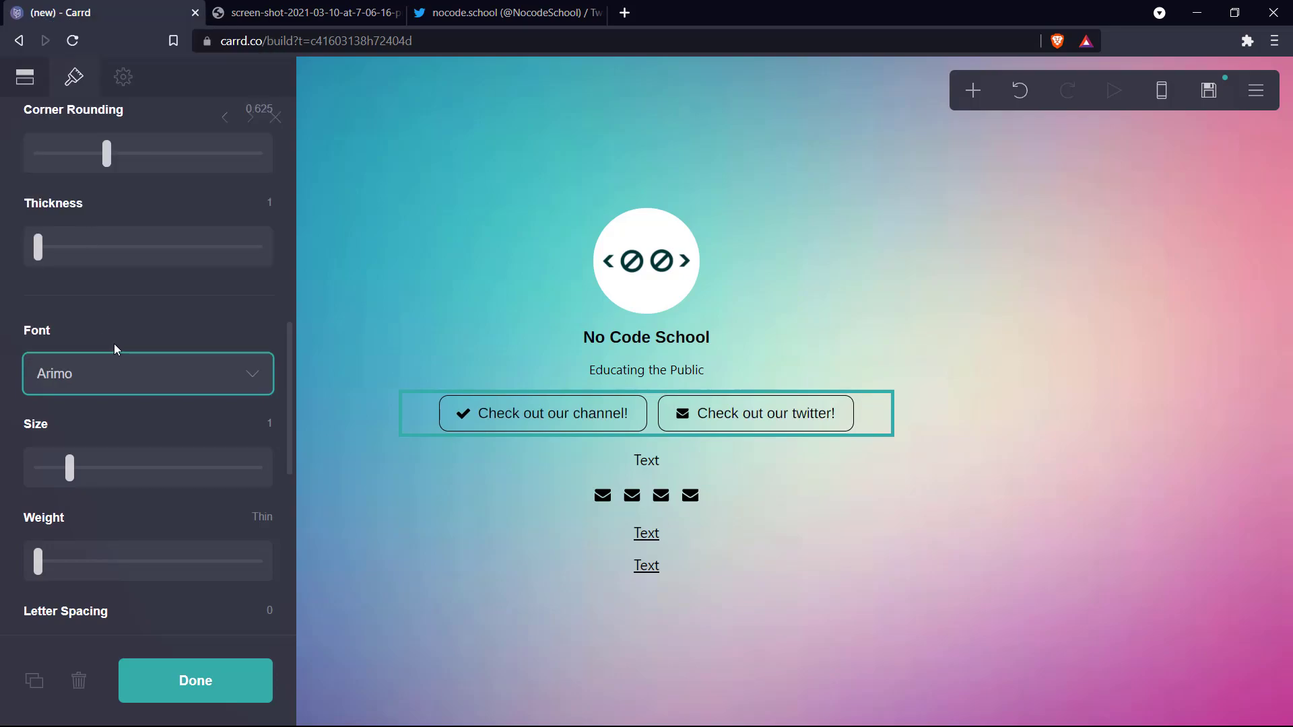
# Give the channel button a YouTube icon.
pyautogui.click(167, 239)
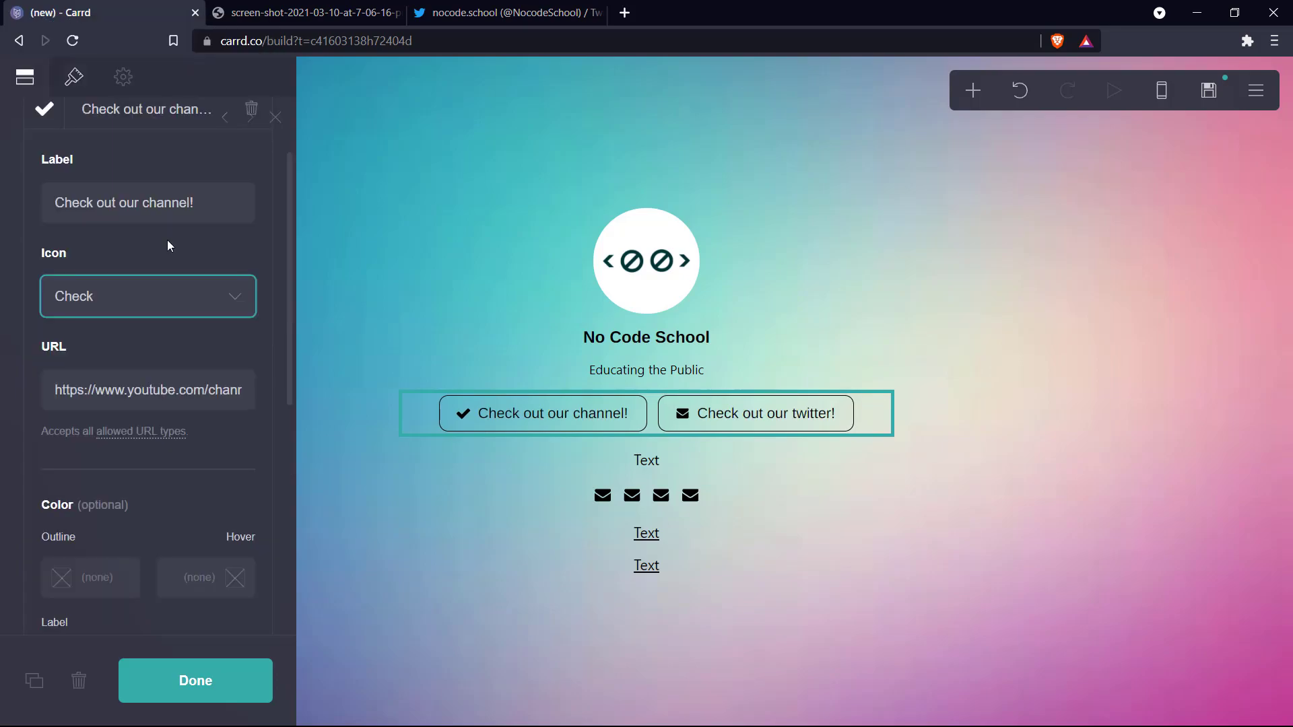
pyautogui.click(167, 307)
pyautogui.scroll(-5, 122, 595)
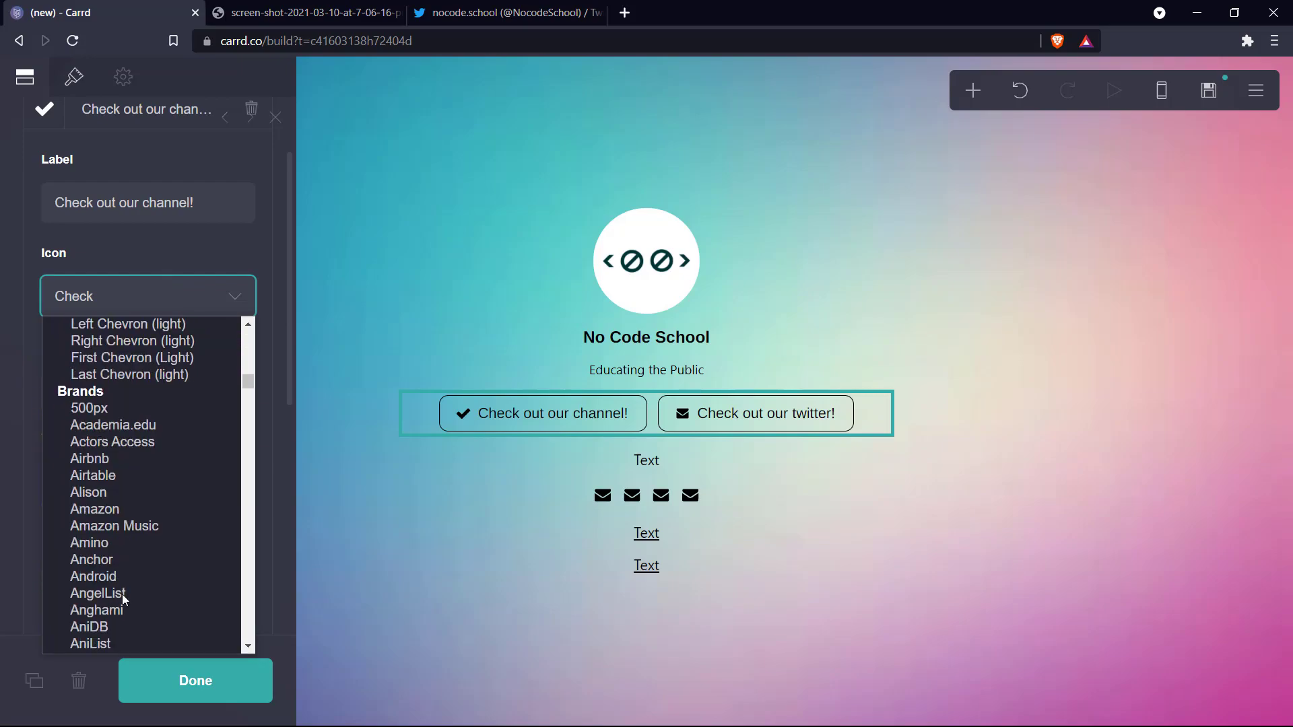
pyautogui.scroll(-20, 122, 594)
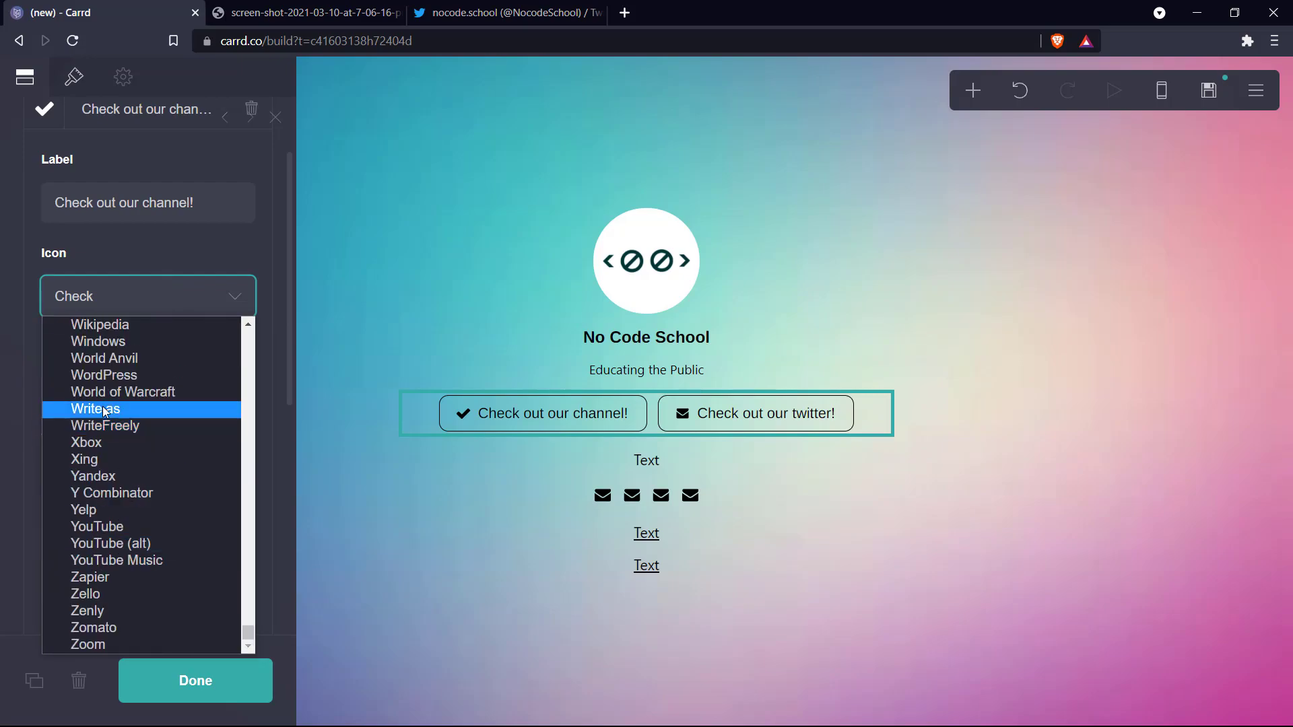
pyautogui.click(126, 519)
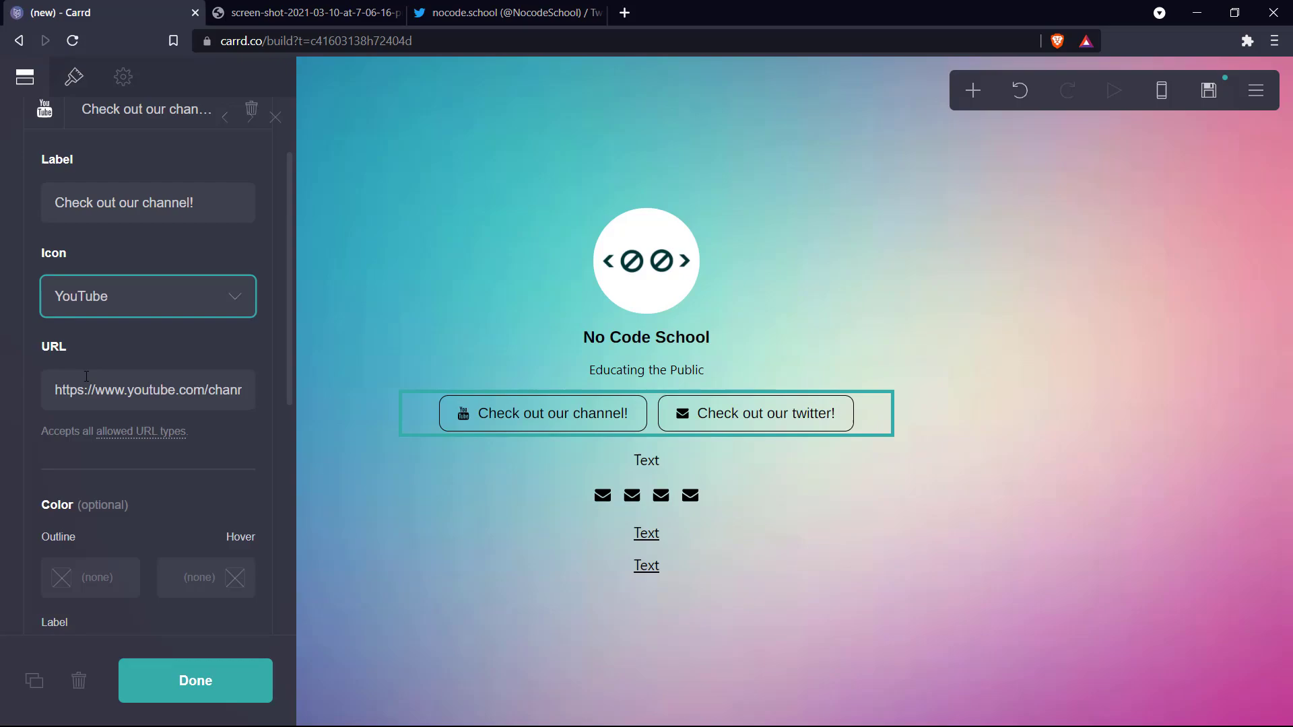
pyautogui.scroll(2, 124, 242)
# Give the 'Check out our twitter!' button the Twitter icon.
pyautogui.click(123, 229)
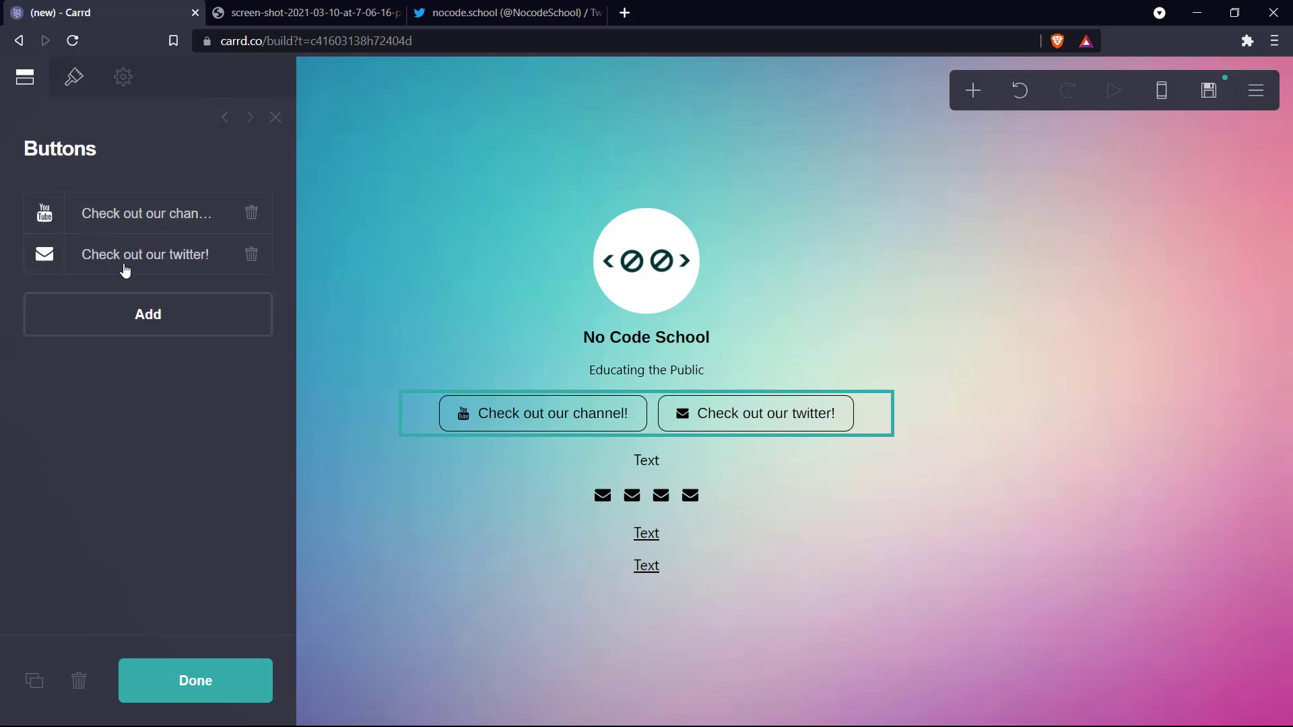
pyautogui.click(125, 263)
pyautogui.click(96, 431)
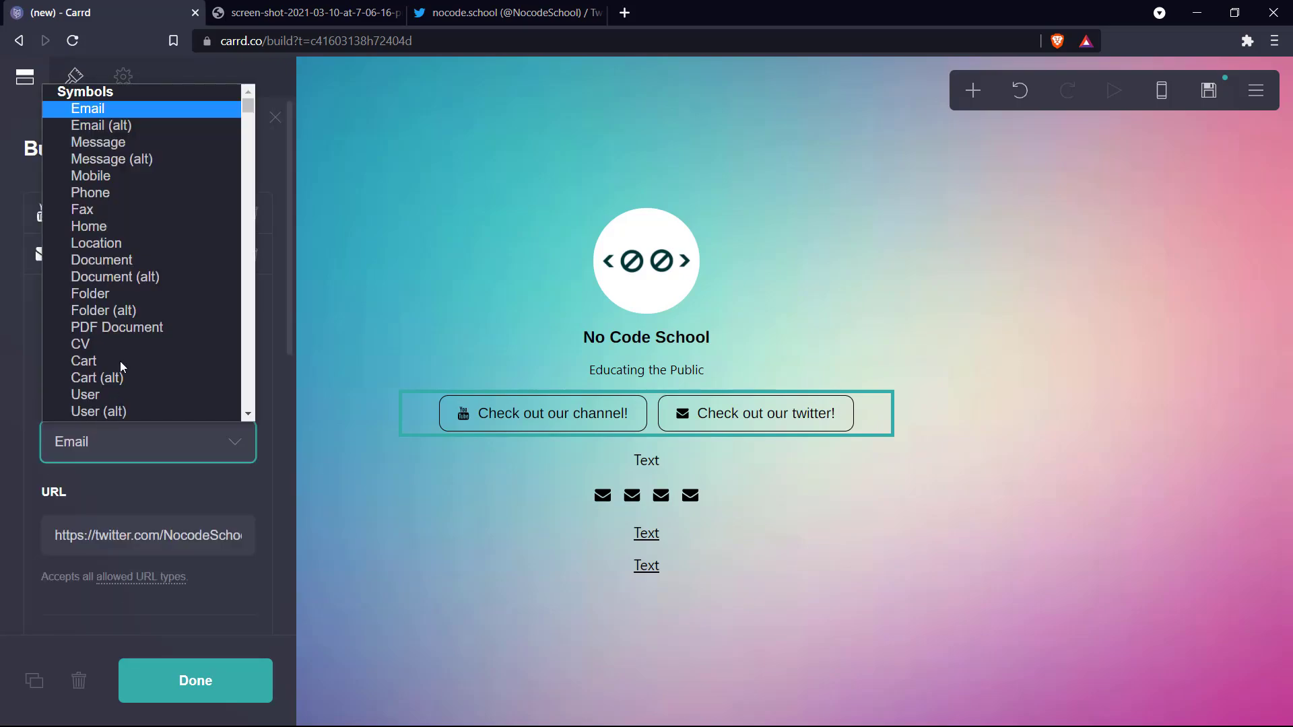
pyautogui.scroll(-20, 120, 361)
pyautogui.scroll(-8, 132, 331)
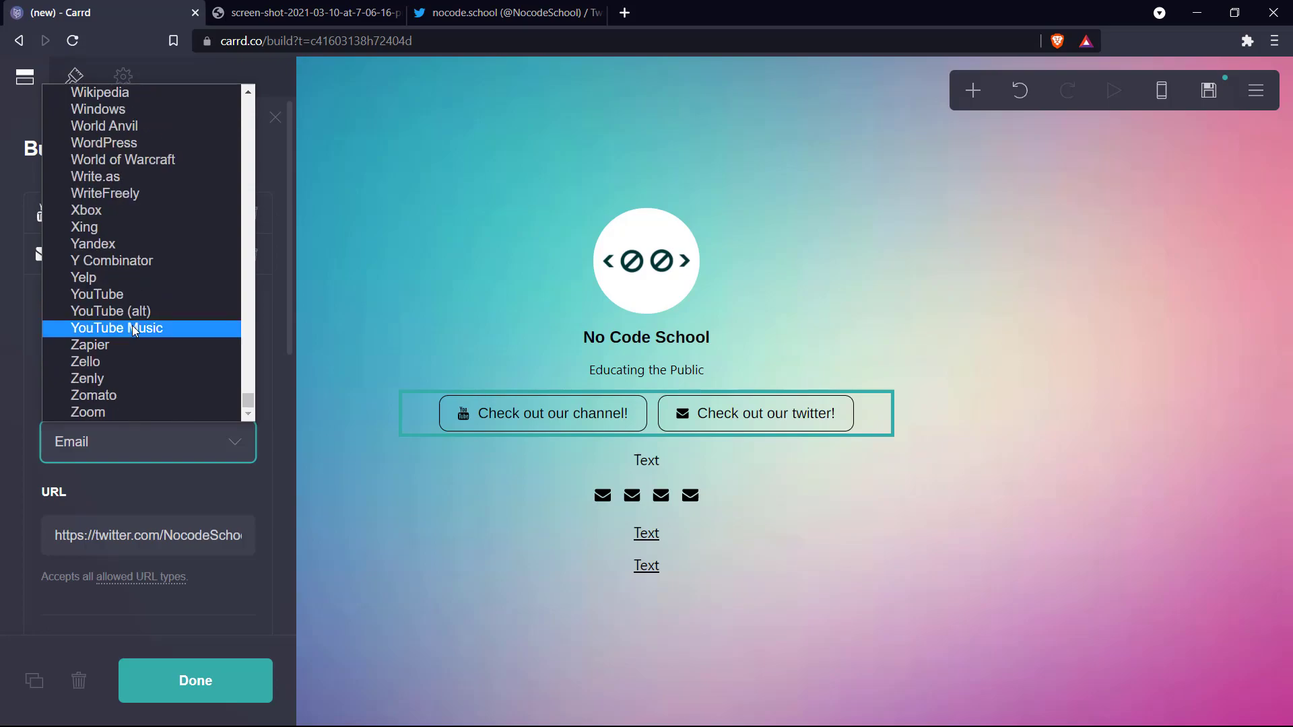
pyautogui.scroll(3, 128, 350)
pyautogui.click(142, 305)
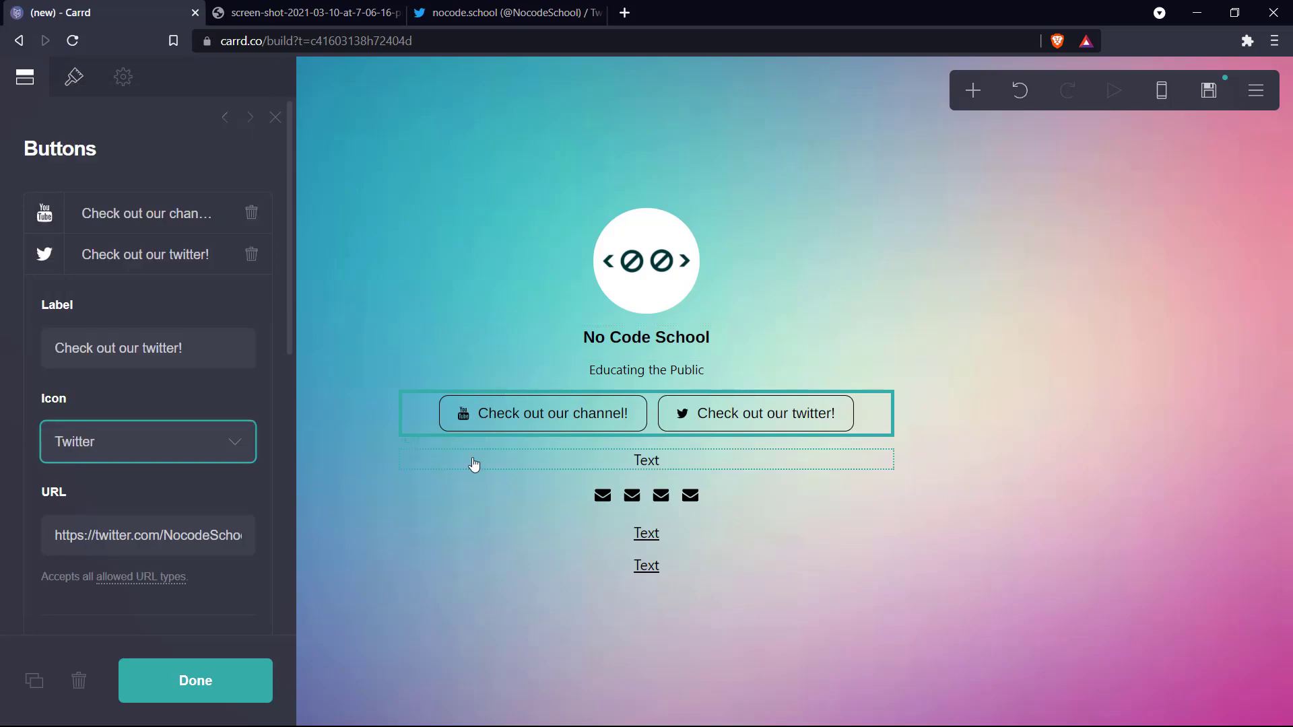
# Replace the placeholder Text with the No Code School description and set its size to 1.125.
pyautogui.click(647, 462)
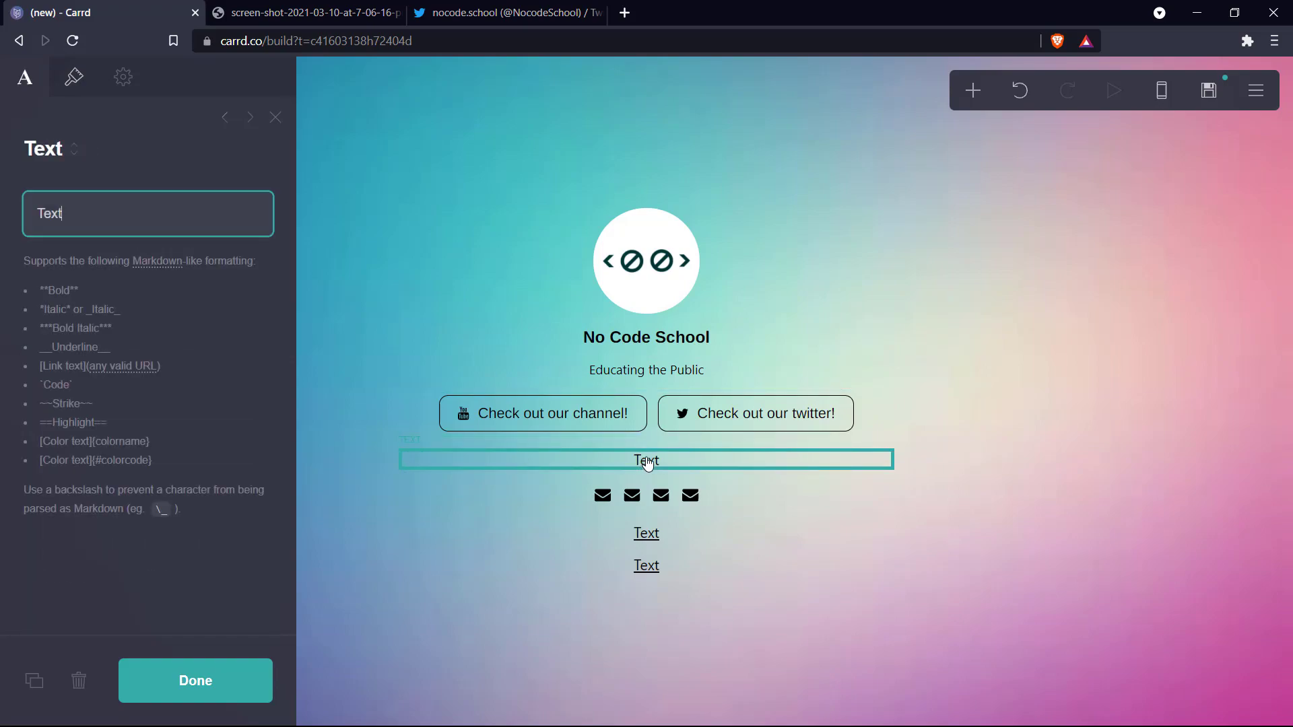
pyautogui.doubleClick(110, 208)
pyautogui.write("No Code School is a channel dedicated to teaching the masses about various no code tools and helping them to incorporate these tools into their workflow to carry out certain tasks that otherwise would've needed coding knowled")
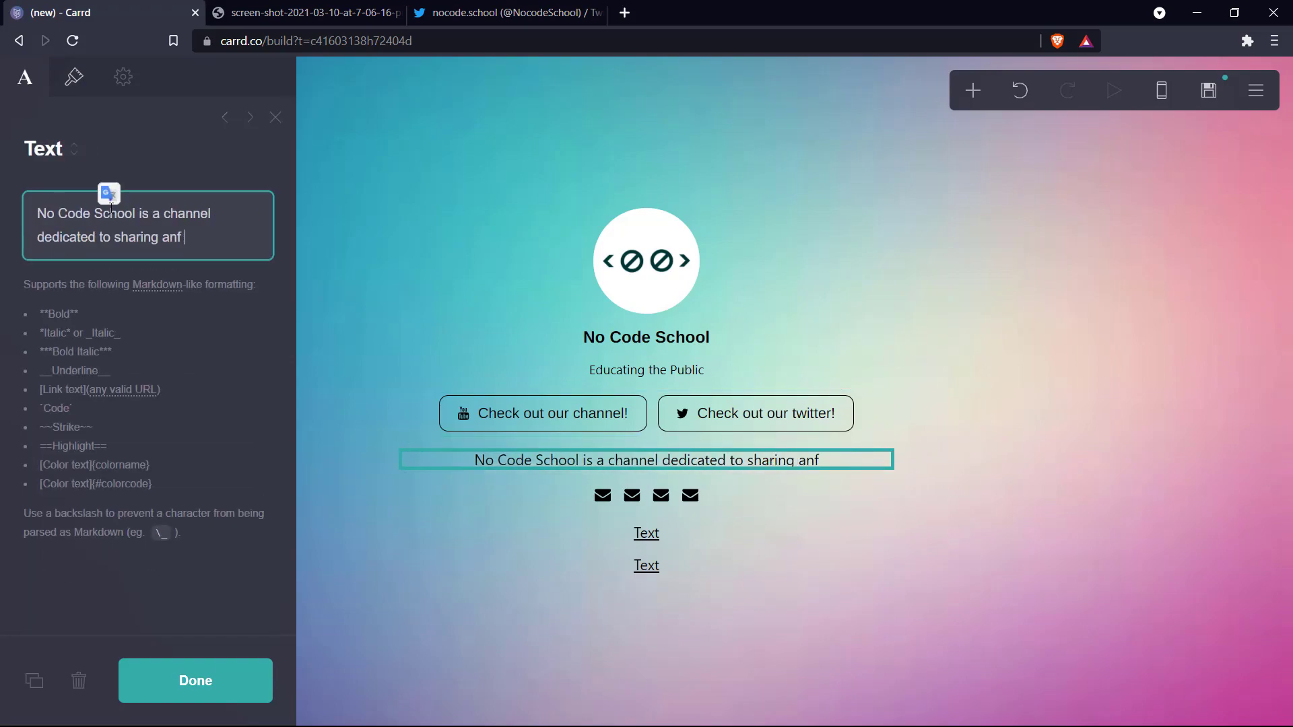
pyautogui.write('ge.')
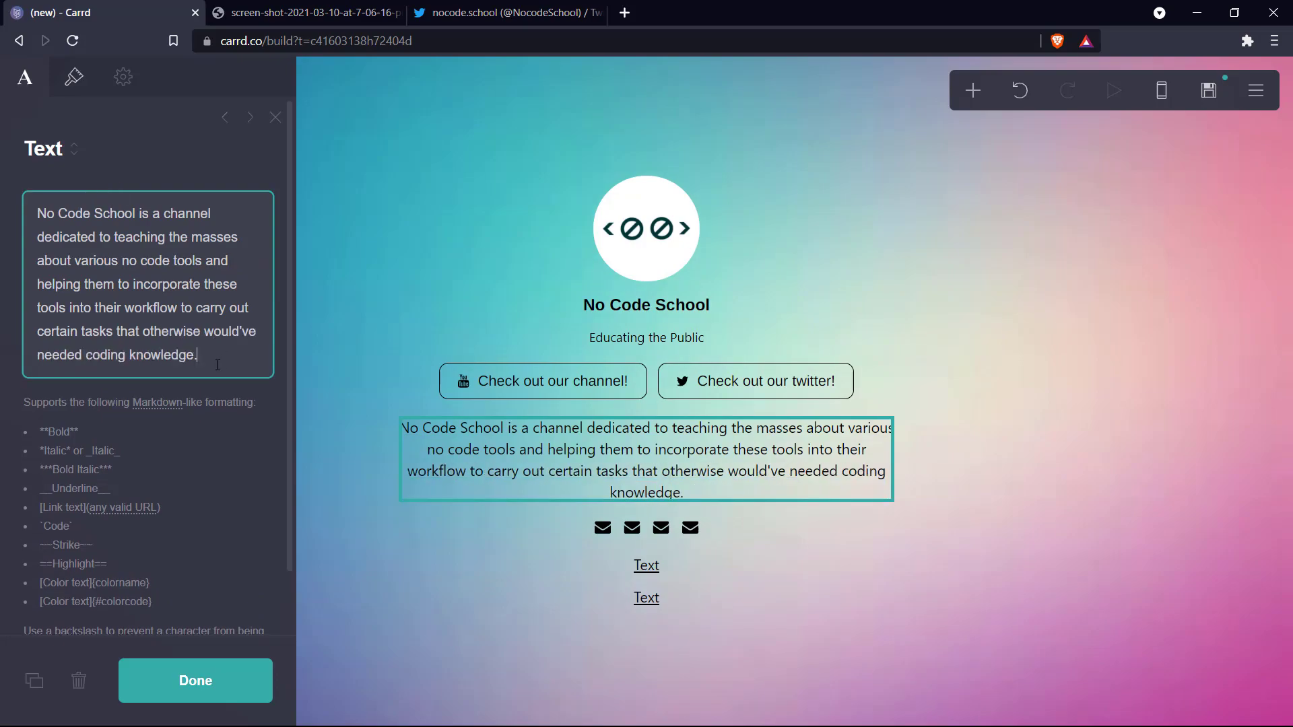
pyautogui.click(72, 78)
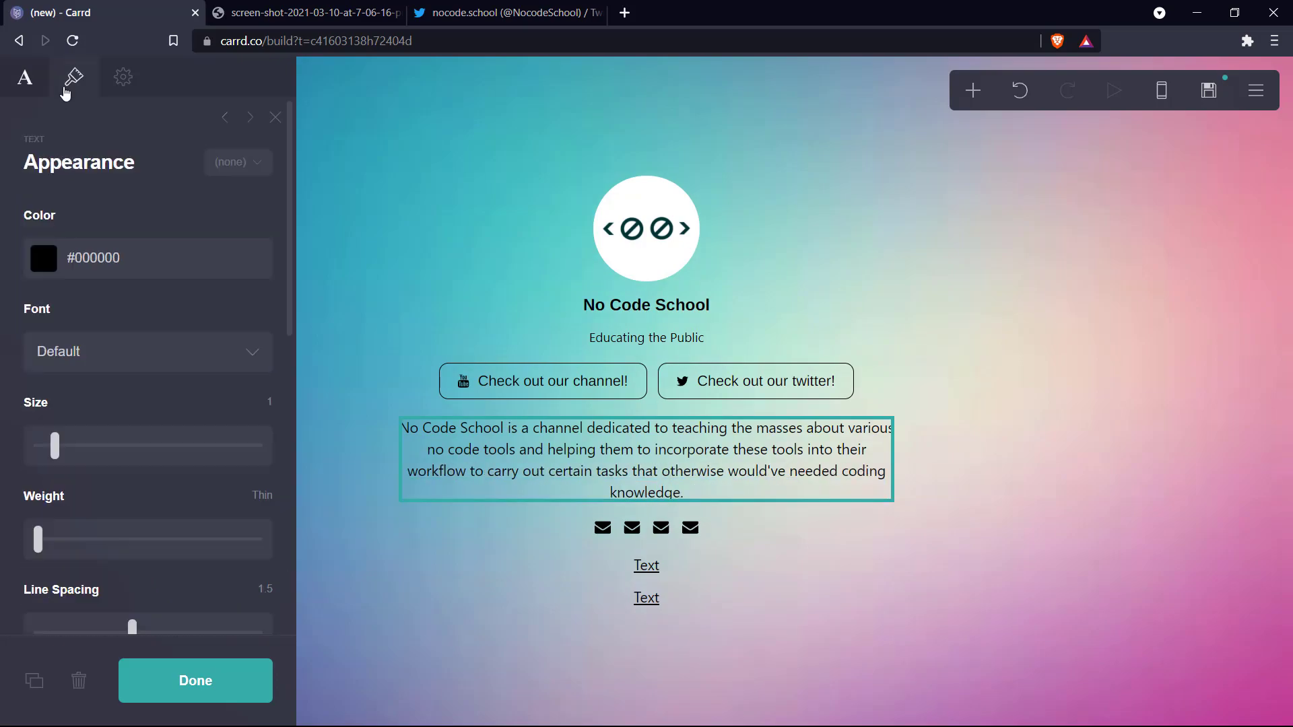
pyautogui.moveTo(72, 449)
pyautogui.mouseDown()
pyautogui.moveTo(83, 448)
pyautogui.moveTo(58, 447)
pyautogui.moveTo(62, 463)
pyautogui.mouseUp()
pyautogui.scroll(-2, 145, 395)
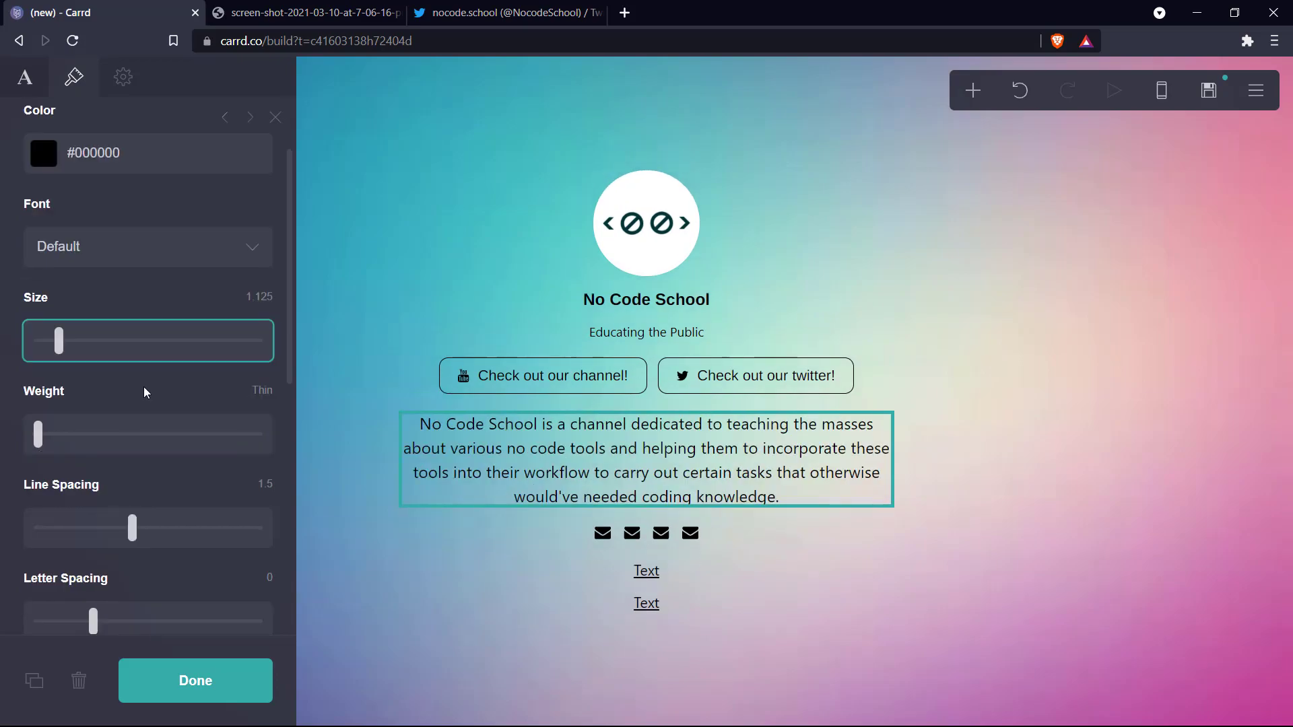
# Set the first two icons to YouTube (alt) and Twitter.
pyautogui.click(613, 530)
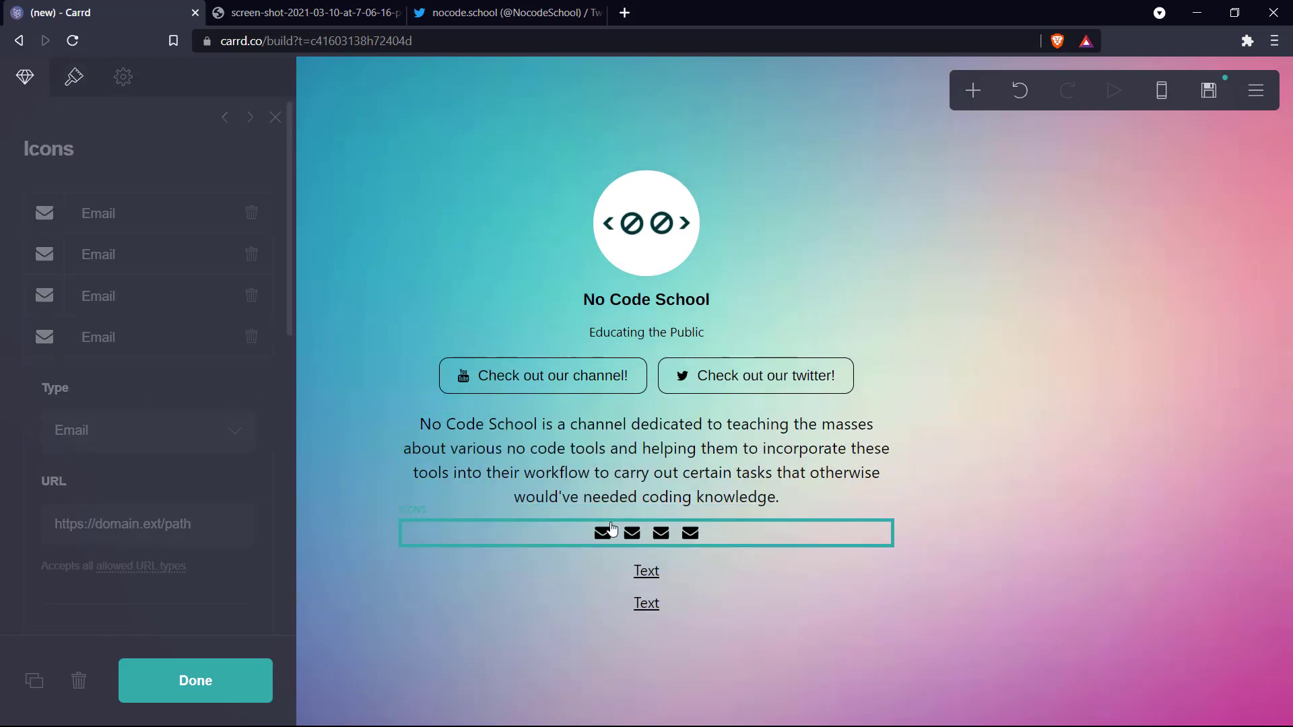
pyautogui.click(159, 226)
pyautogui.click(129, 308)
pyautogui.scroll(-15, 151, 451)
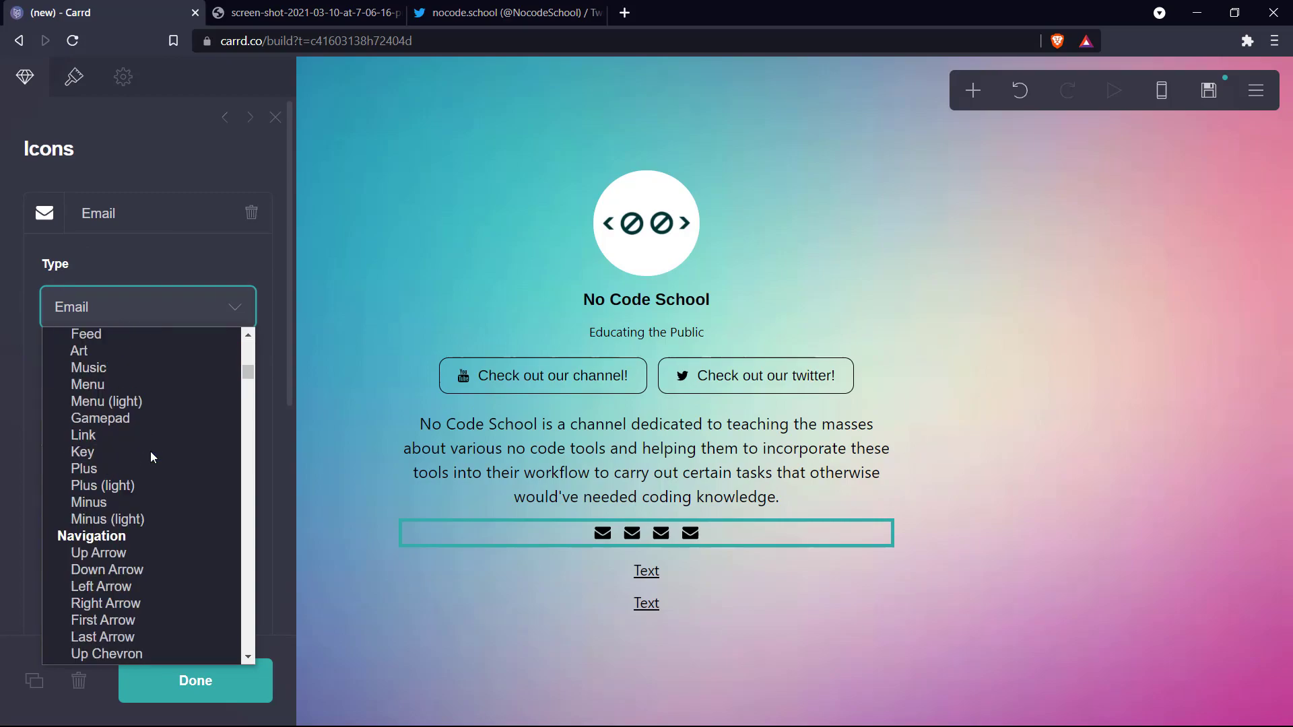
pyautogui.write('youtube')
pyautogui.click(155, 548)
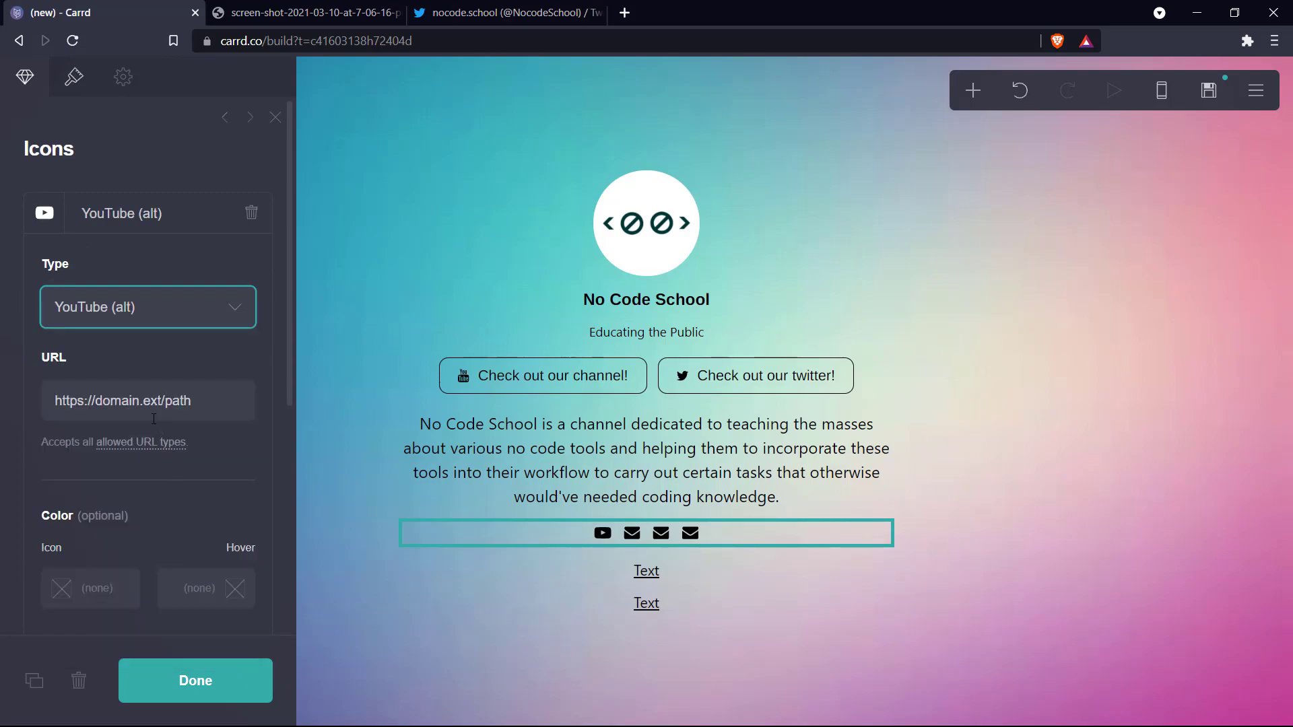
pyautogui.click(122, 263)
pyautogui.click(121, 349)
pyautogui.scroll(-10, 174, 572)
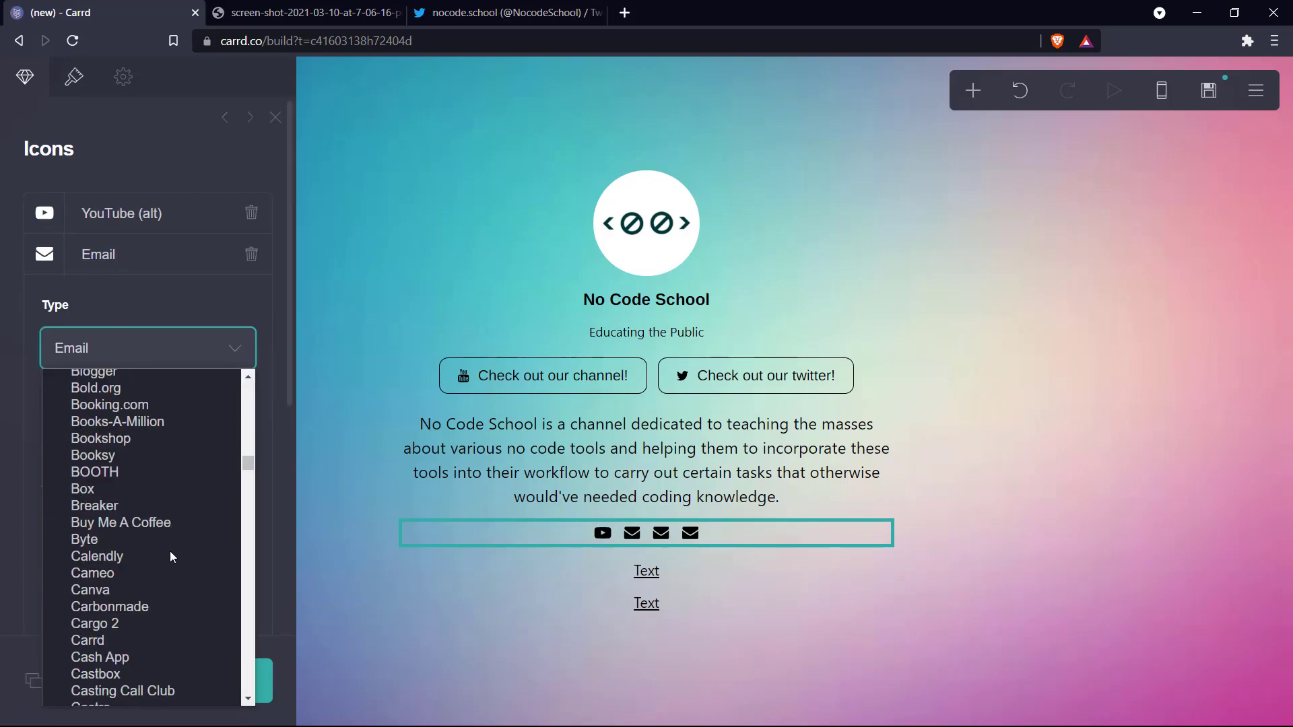
pyautogui.write('twitter')
pyautogui.click(116, 597)
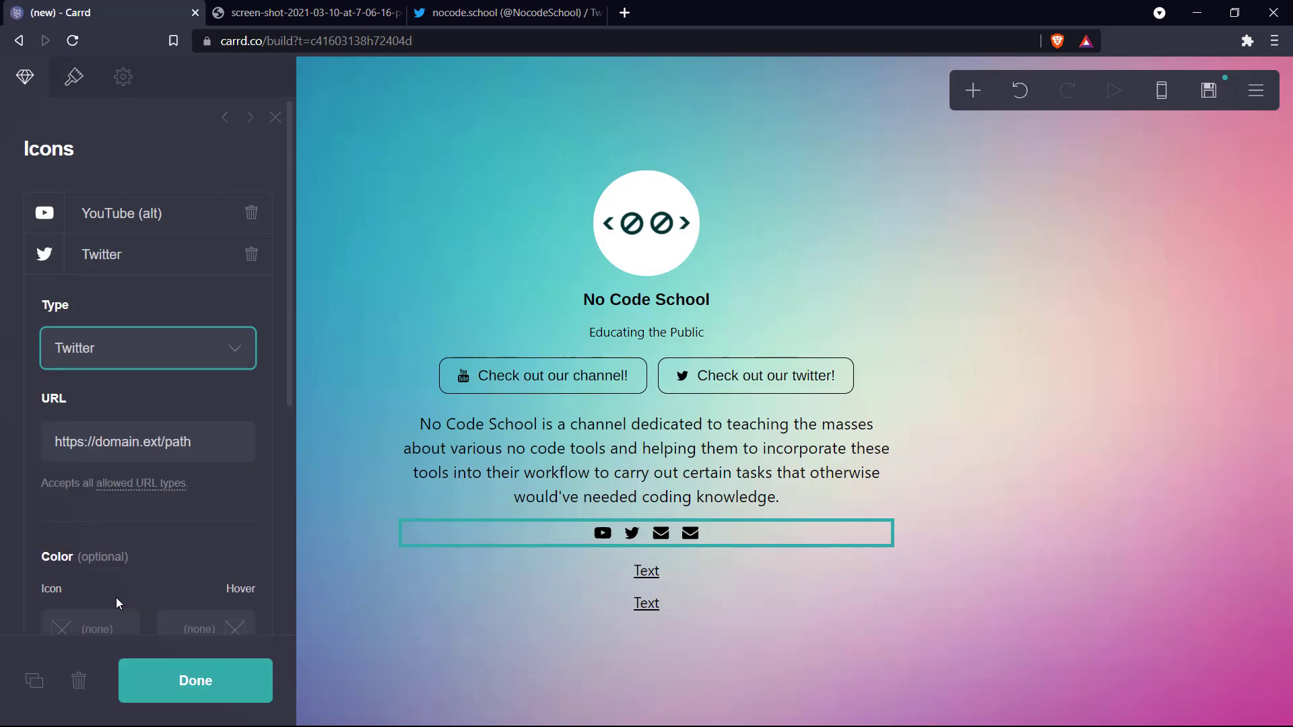
# Set the third and fourth icons to Yelp and Message.
pyautogui.click(116, 267)
pyautogui.click(116, 307)
pyautogui.click(127, 390)
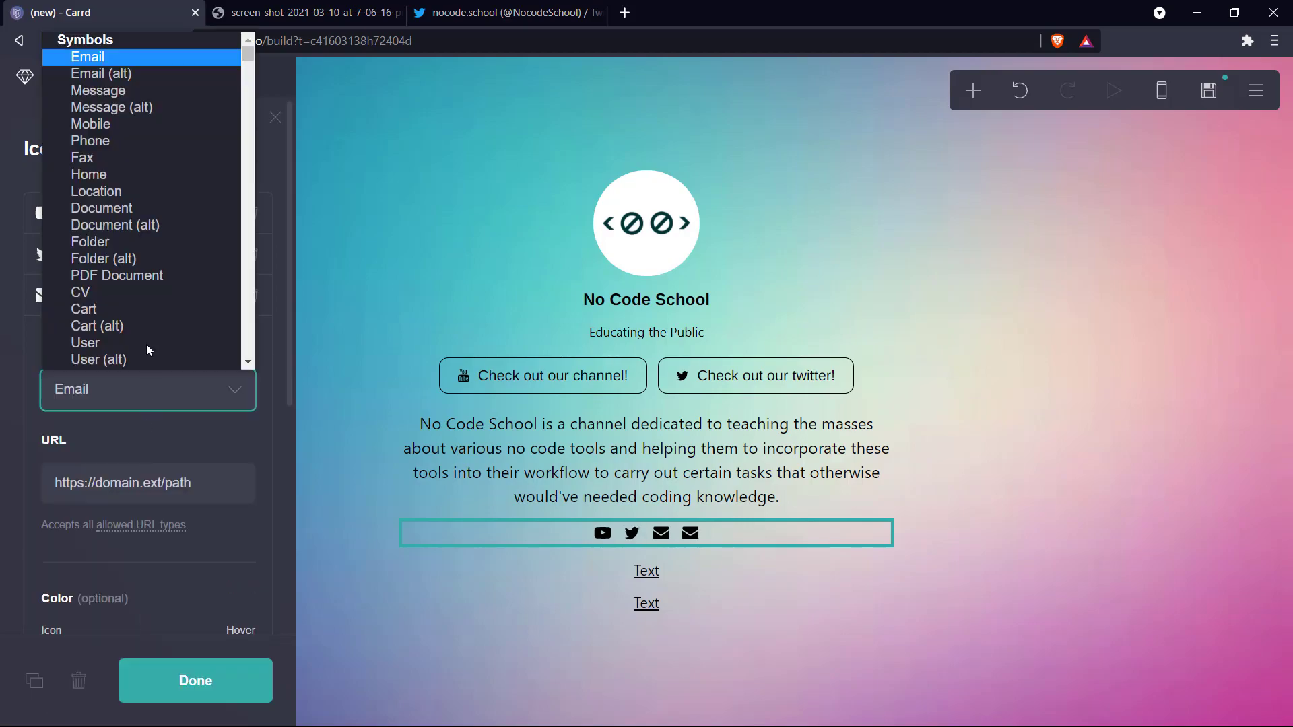
pyautogui.write('yelp')
pyautogui.press('Return')
pyautogui.click(141, 308)
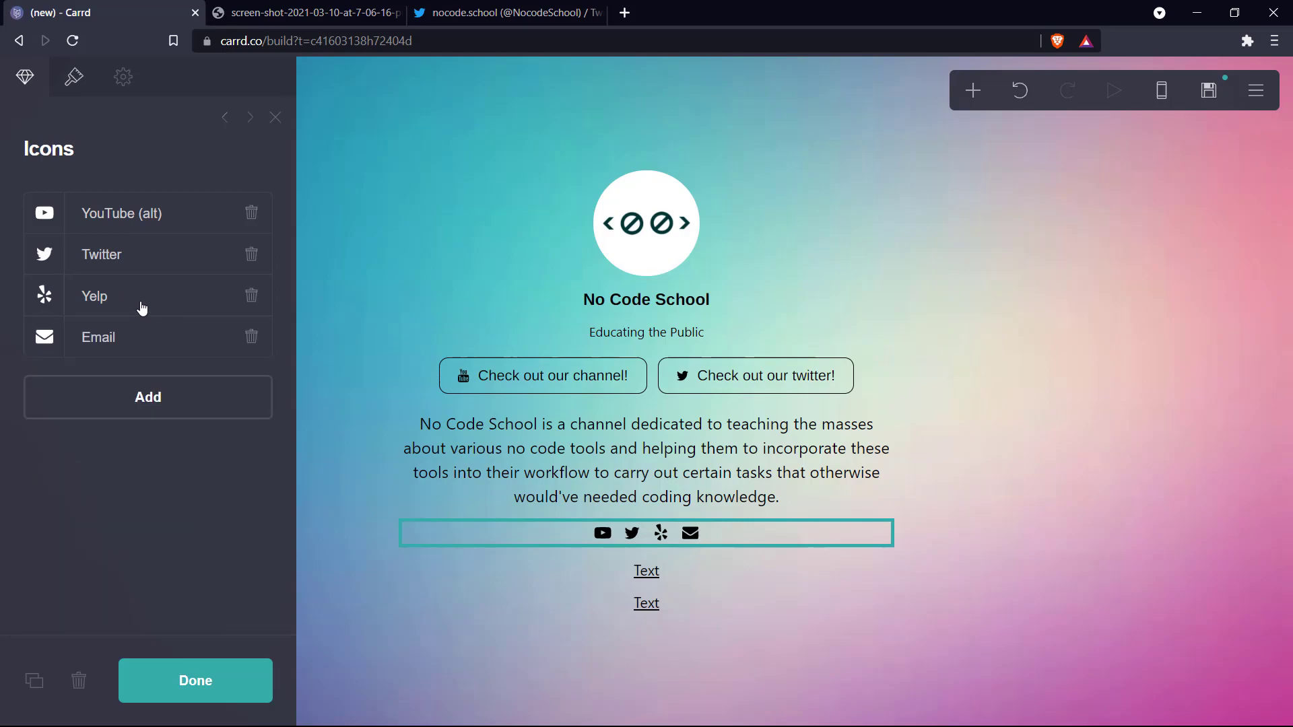
pyautogui.click(140, 346)
pyautogui.click(136, 414)
pyautogui.write('home')
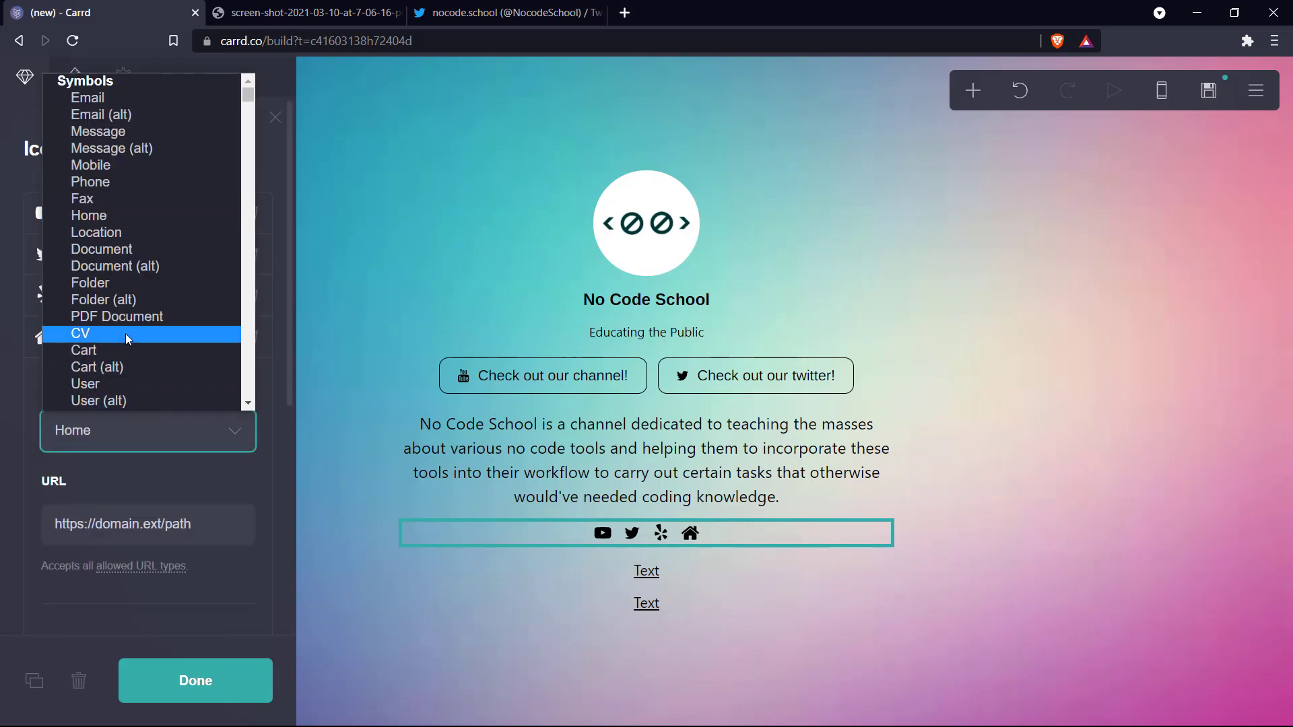
pyautogui.scroll(5, 121, 370)
pyautogui.scroll(-5, 129, 120)
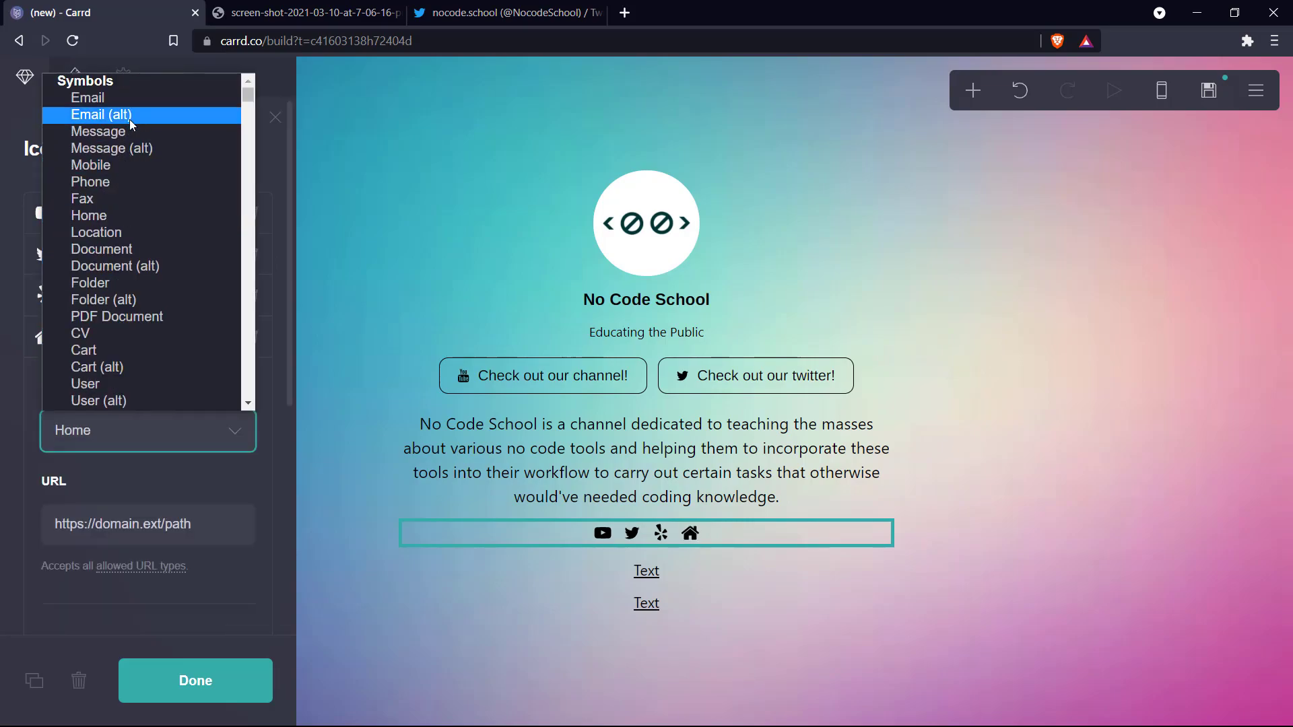
pyautogui.click(127, 134)
pyautogui.scroll(-5, 157, 391)
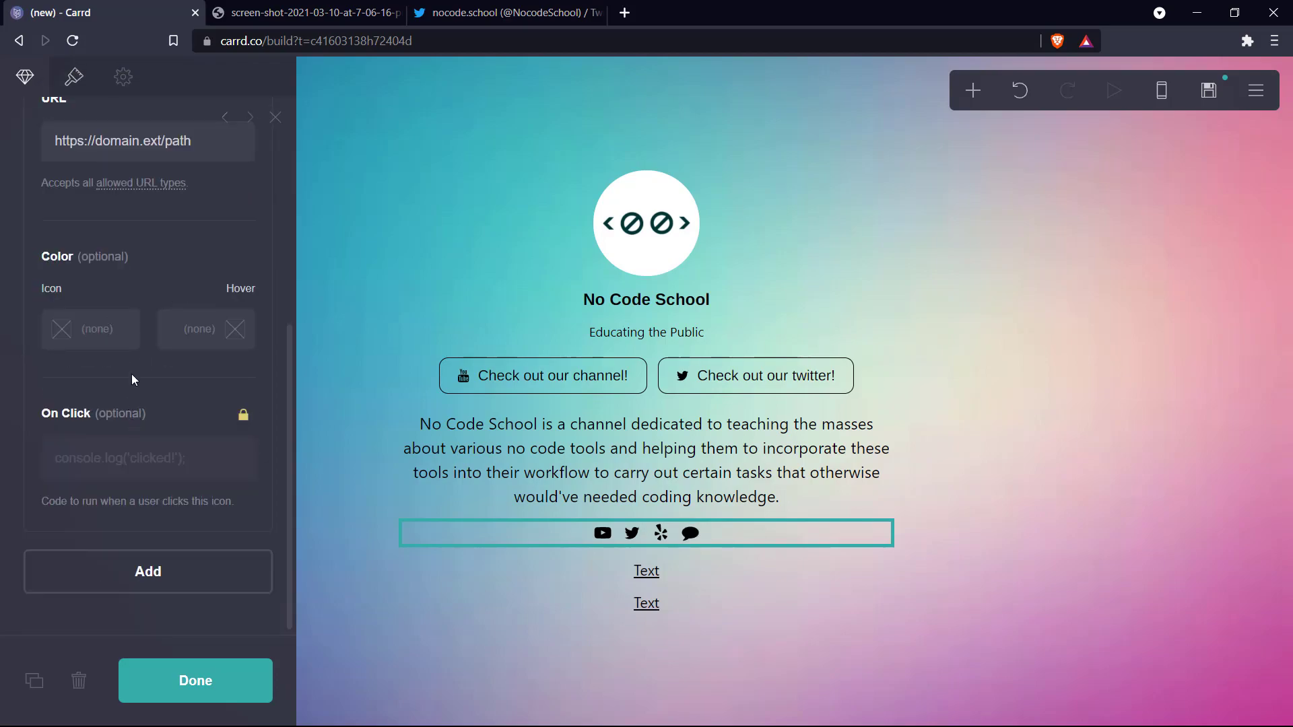
# Give the social icons an Outline style with outline colour #000000.
pyautogui.click(73, 76)
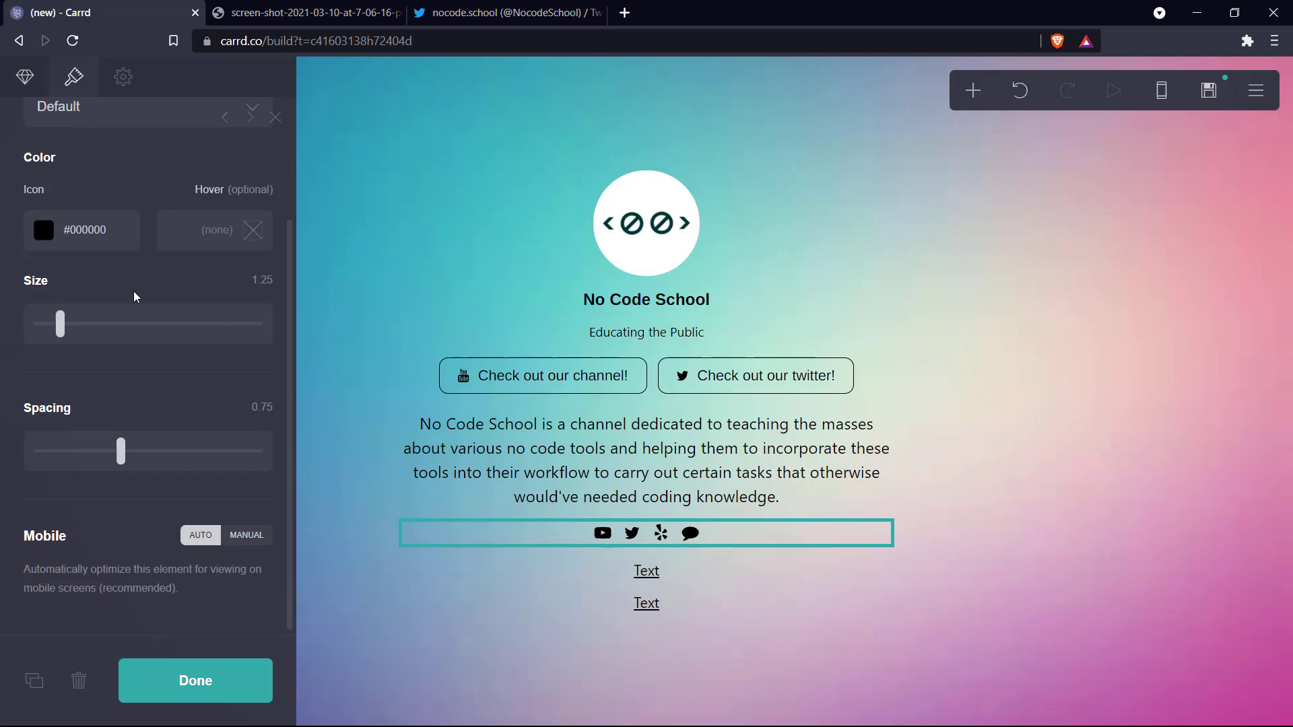
pyautogui.click(302, 5)
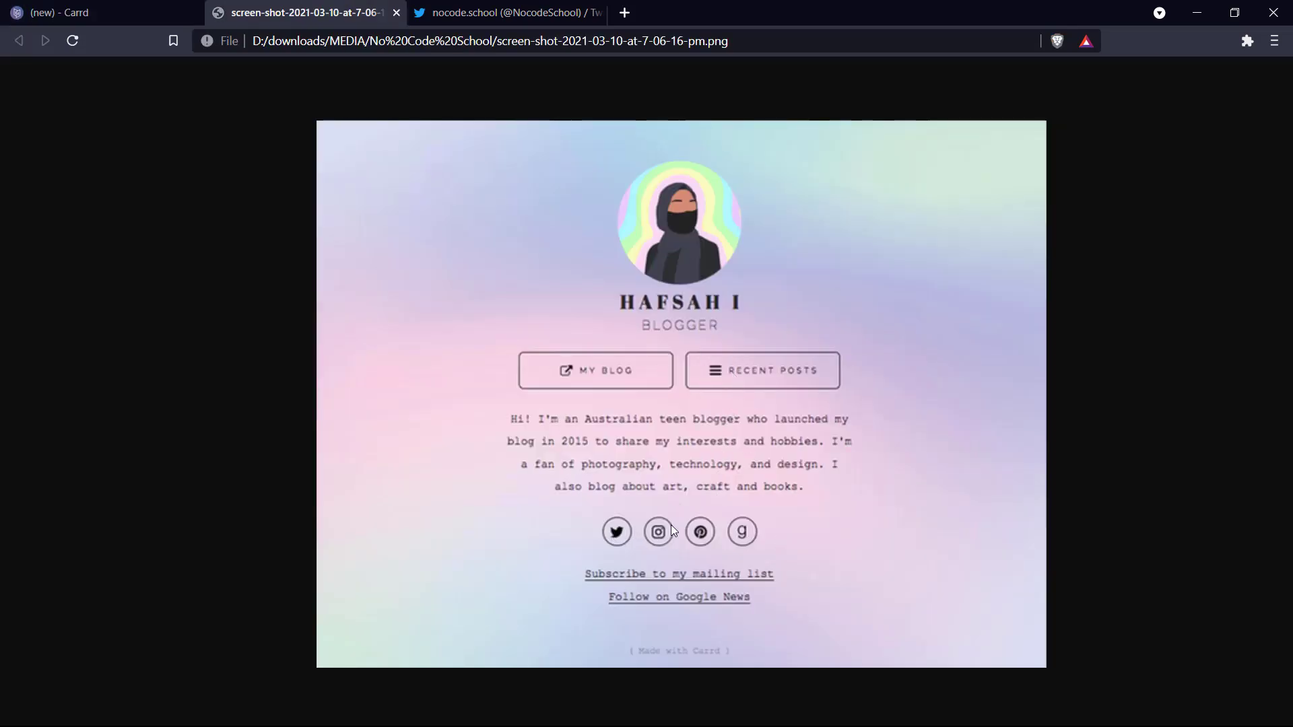
pyautogui.click(164, 5)
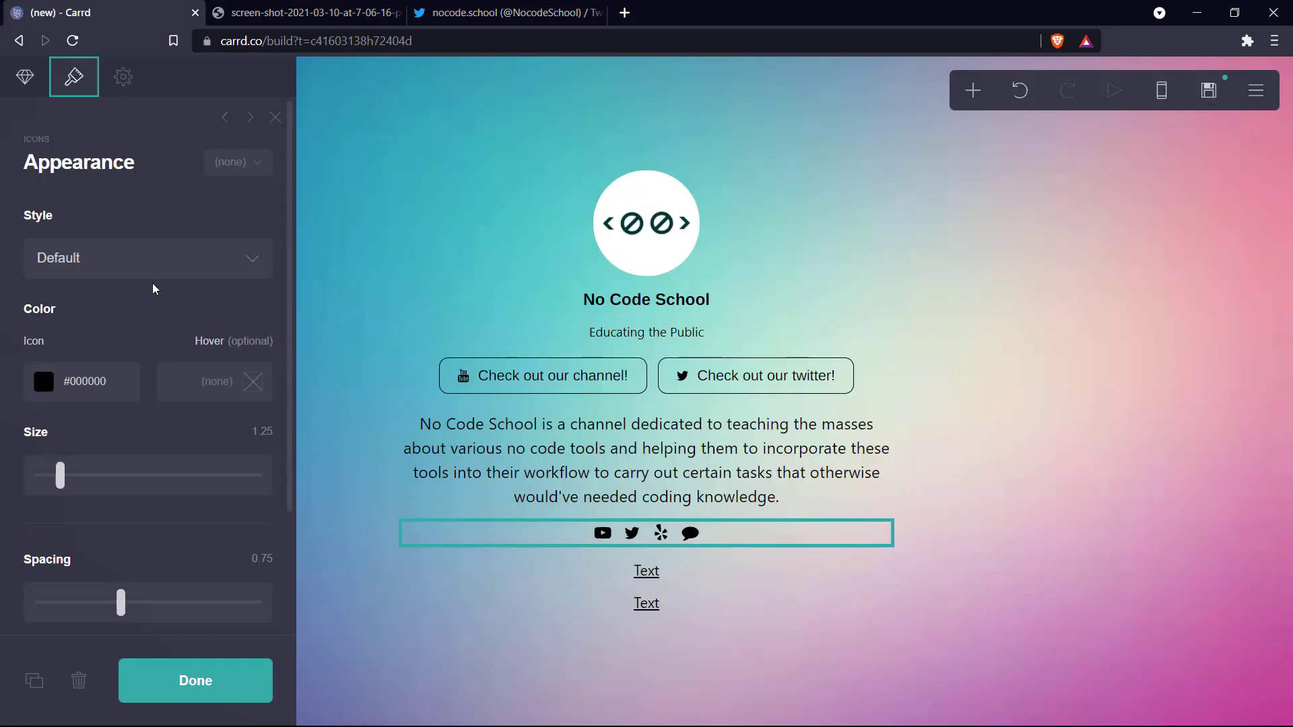
pyautogui.click(153, 261)
pyautogui.click(140, 321)
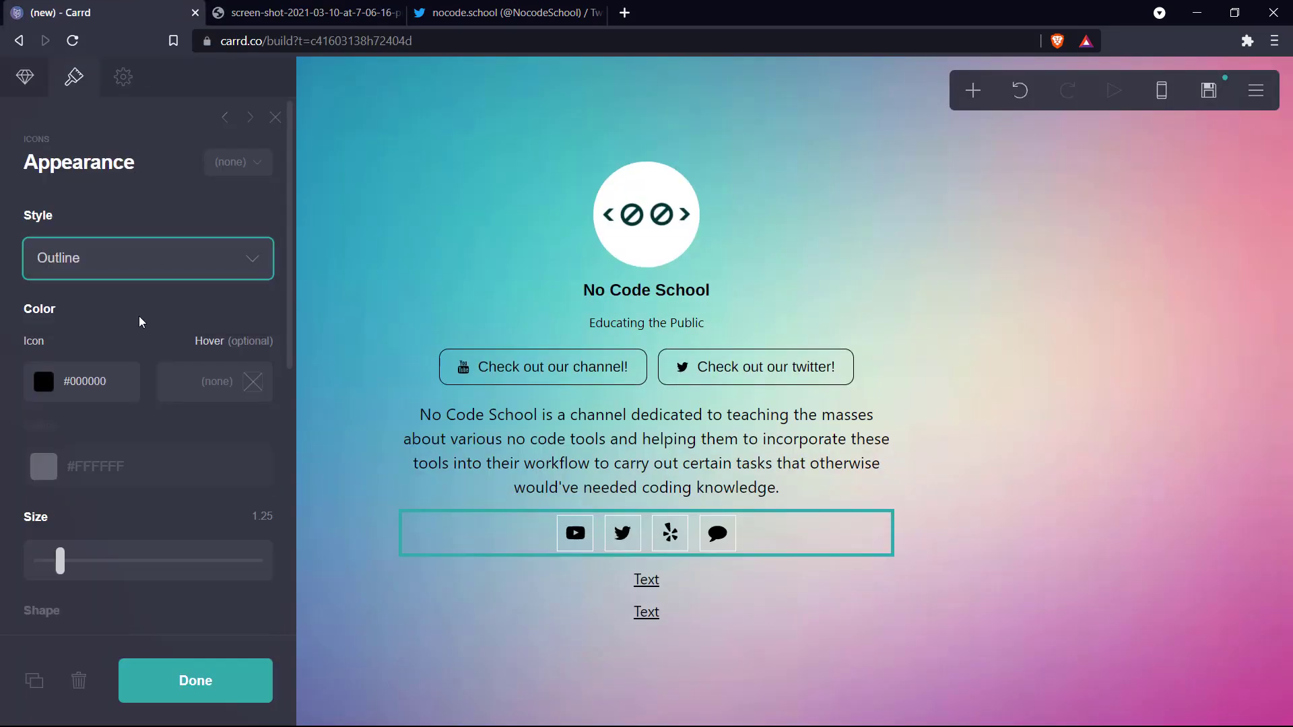
pyautogui.click(49, 466)
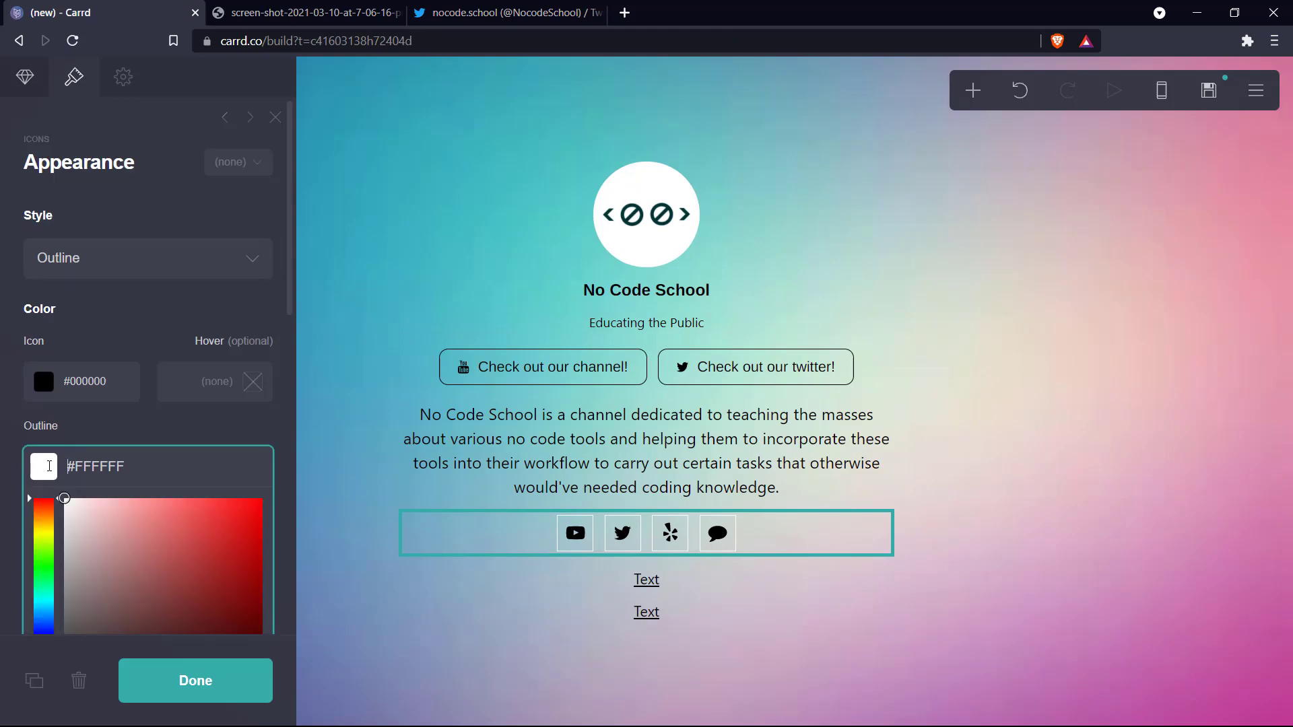
pyautogui.scroll(-5, 107, 510)
pyautogui.hotkey('ctrl', 'a')
pyautogui.write('#000000')
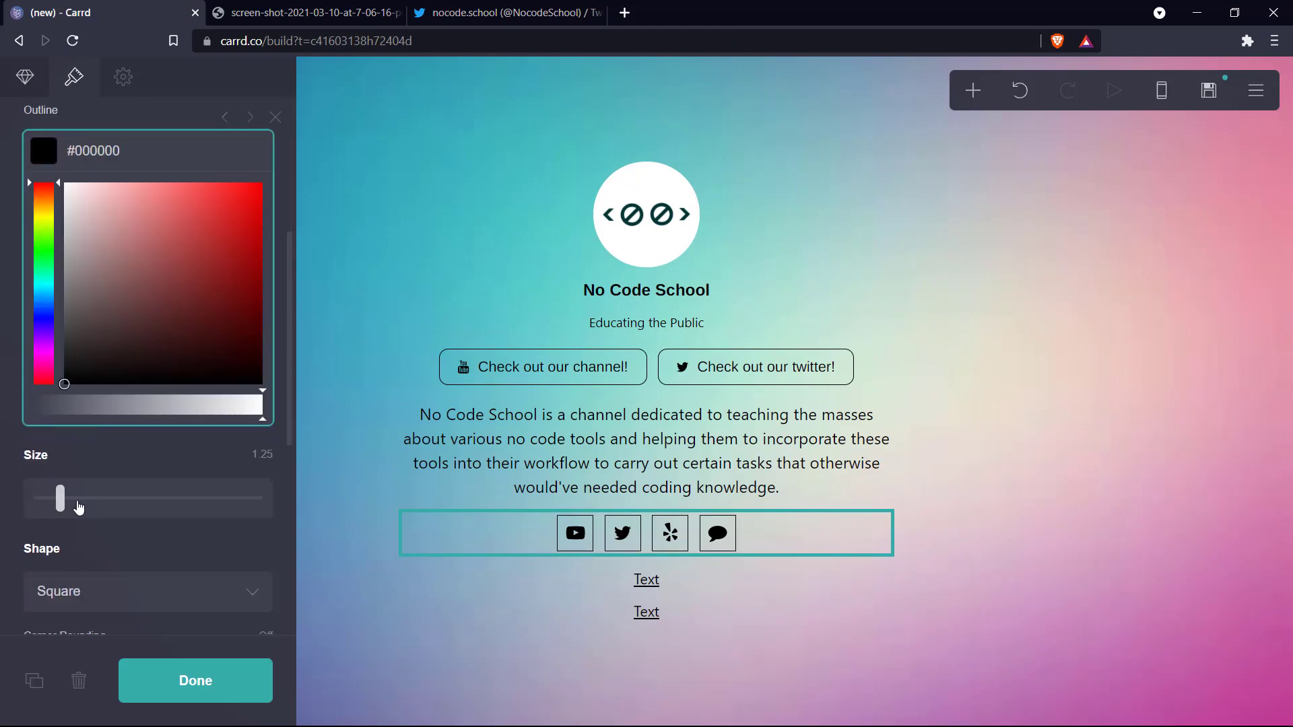
# Set the icon shape to Circle and compare with the reference screenshot.
pyautogui.scroll(-3, 87, 544)
pyautogui.click(104, 377)
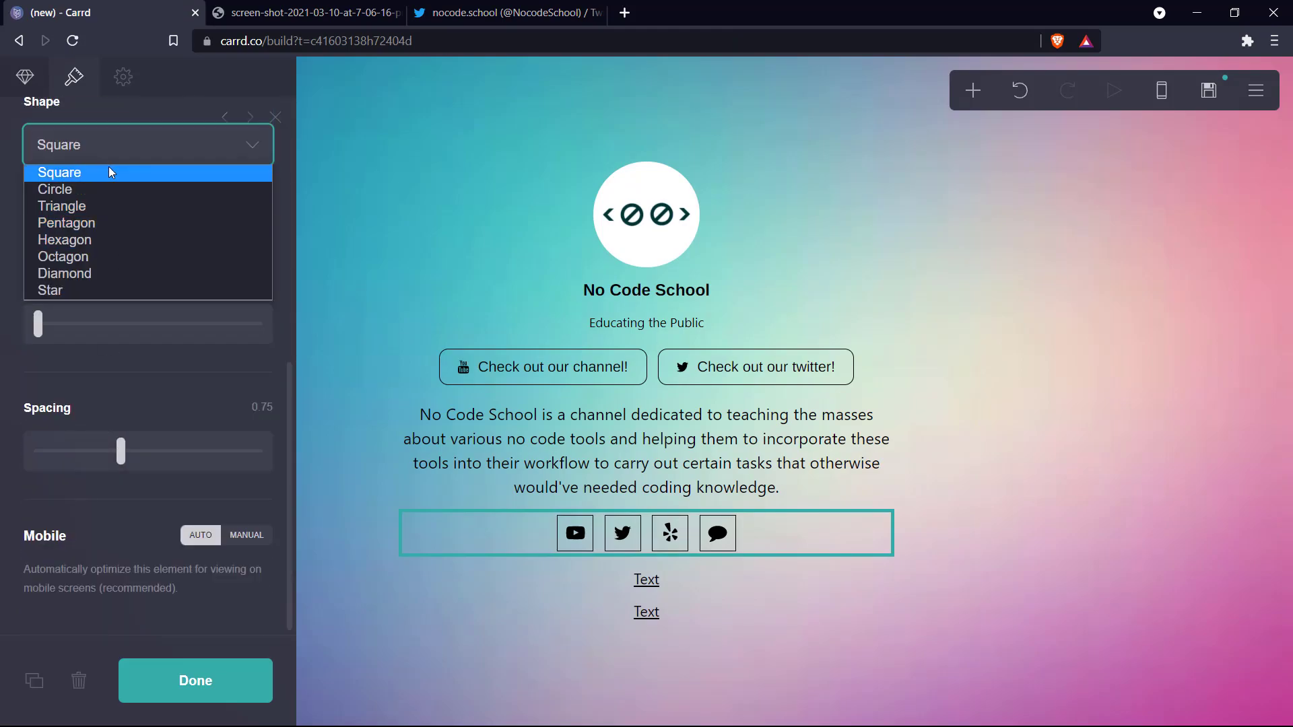
pyautogui.click(105, 185)
pyautogui.click(303, 12)
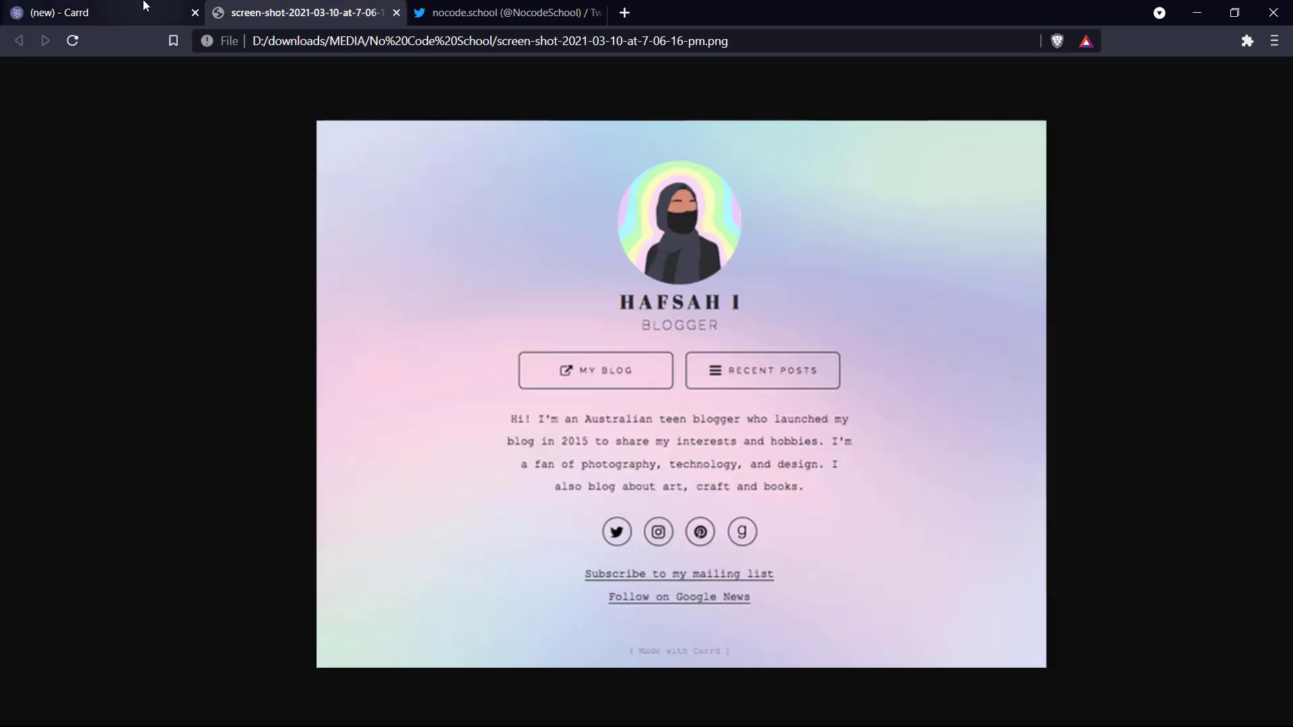
pyautogui.click(144, 5)
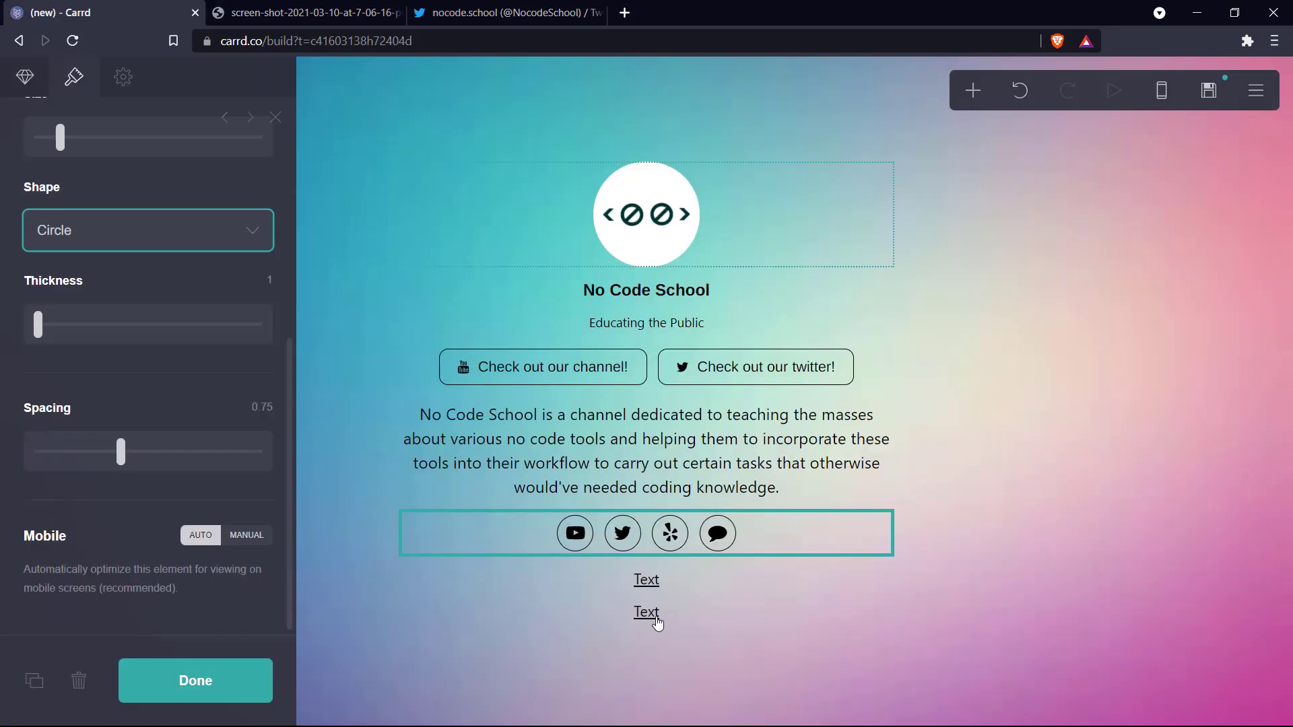
# Rename the first link below the icons to 'Our Youtube Channel'.
pyautogui.click(654, 581)
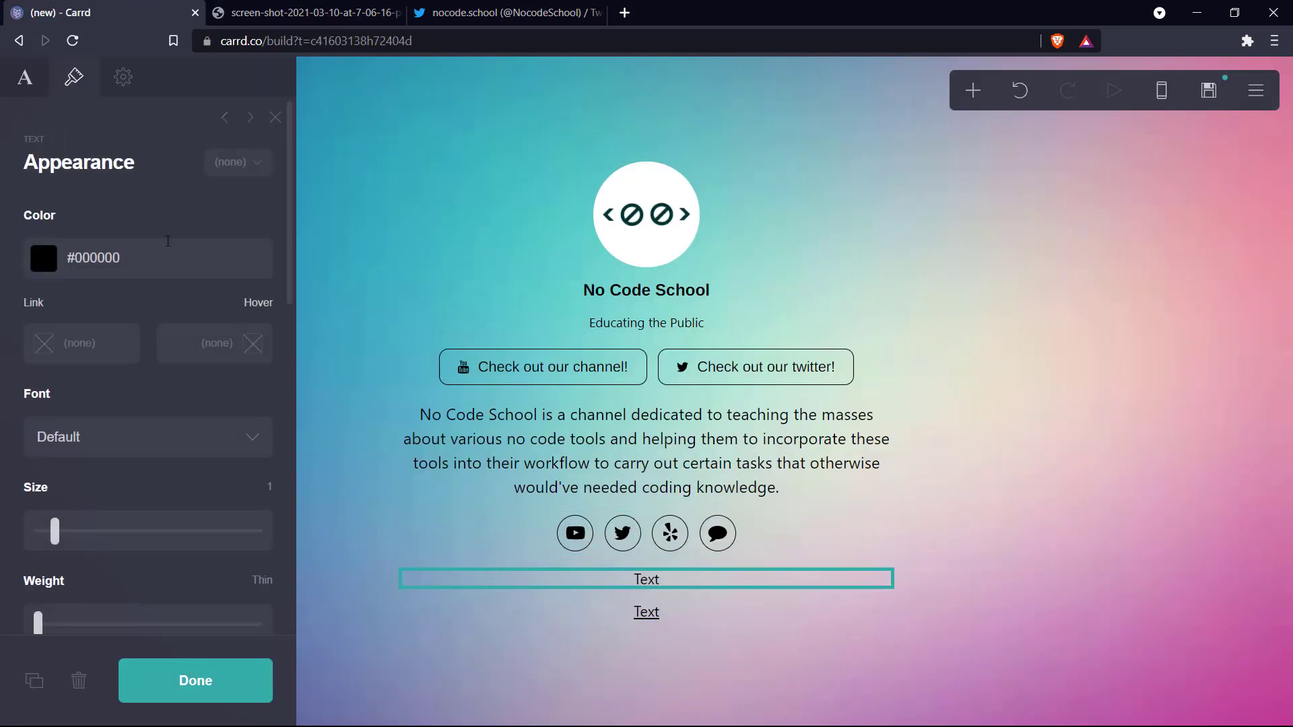
pyautogui.click(25, 77)
pyautogui.moveTo(64, 214); pyautogui.dragTo(41, 214)
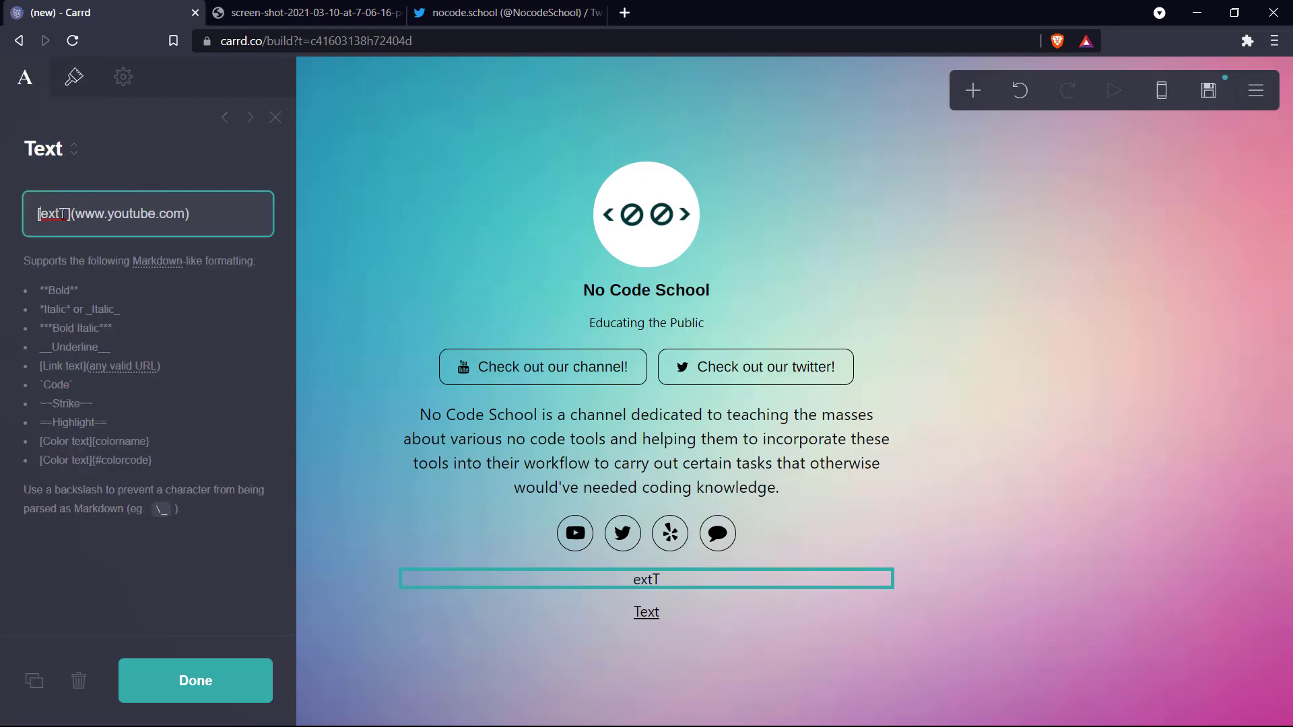
pyautogui.doubleClick(64, 214)
pyautogui.write('Our Youtube Channel')
pyautogui.click(175, 182)
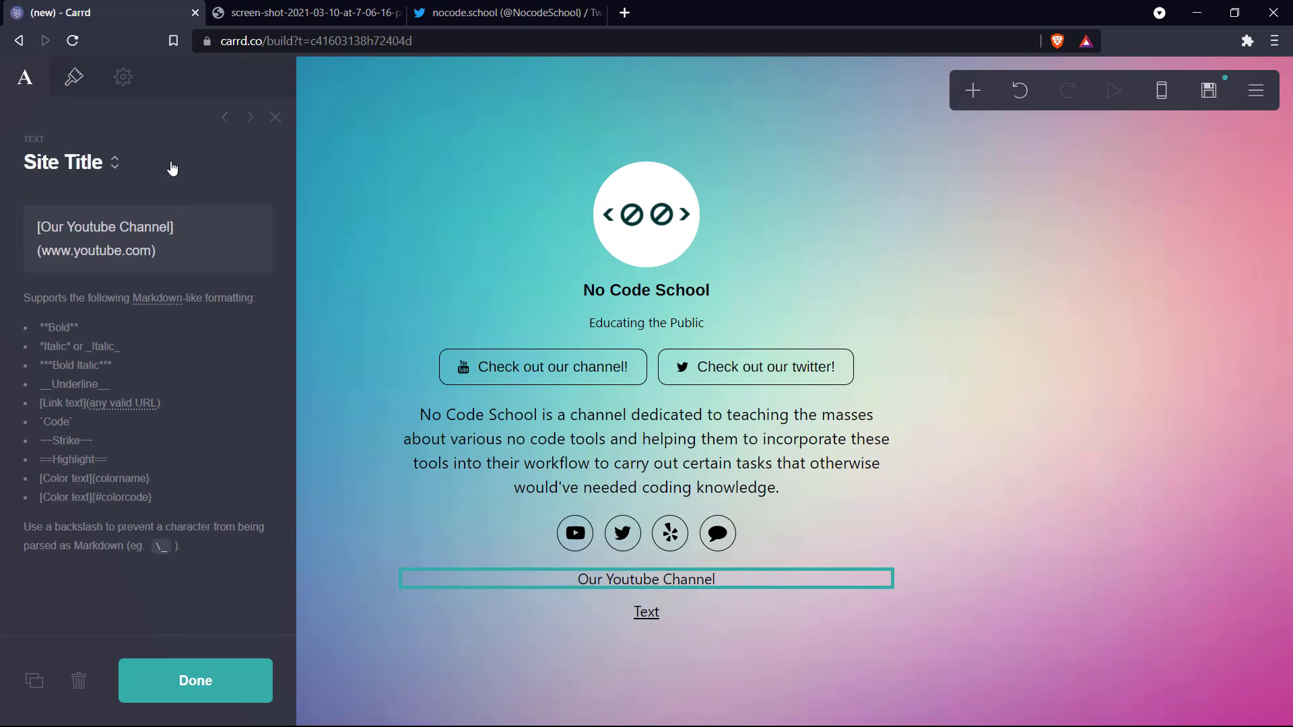
pyautogui.click(646, 611)
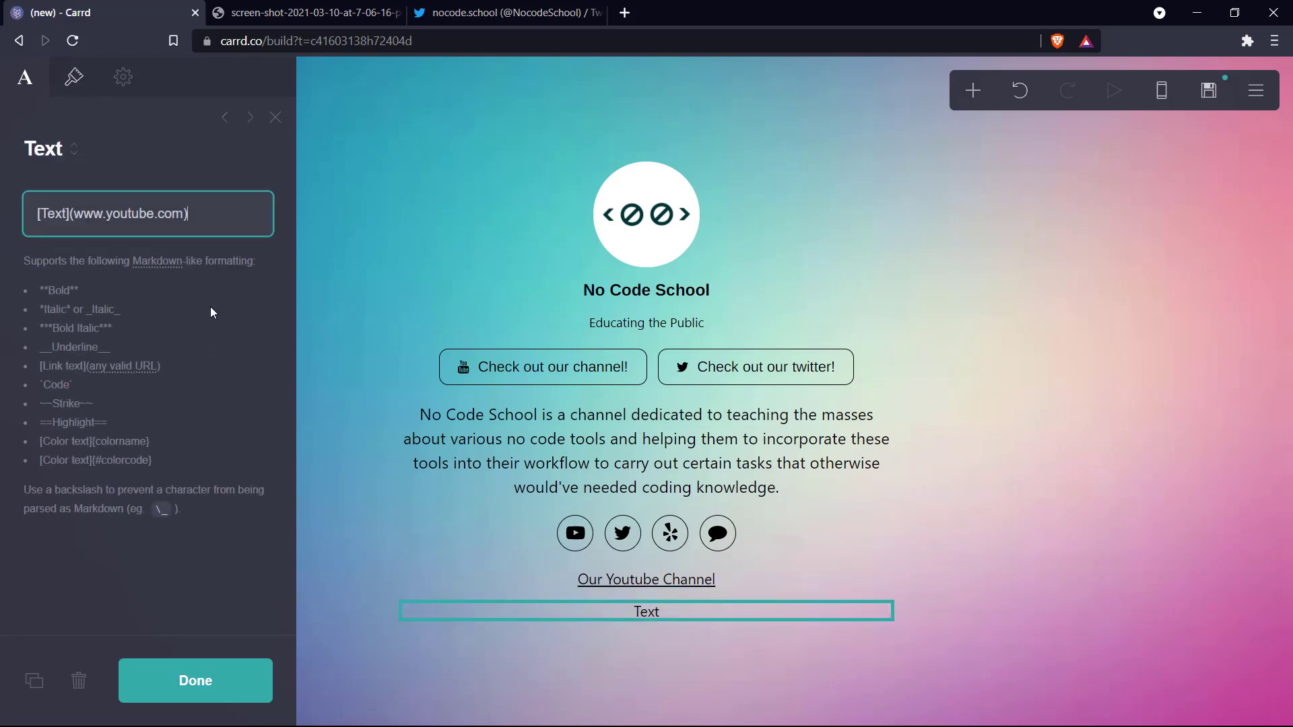
pyautogui.doubleClick(54, 214)
pyautogui.write('Our Twitter Profile')
pyautogui.doubleClick(101, 227)
pyautogui.write('twitter')
pyautogui.click(159, 182)
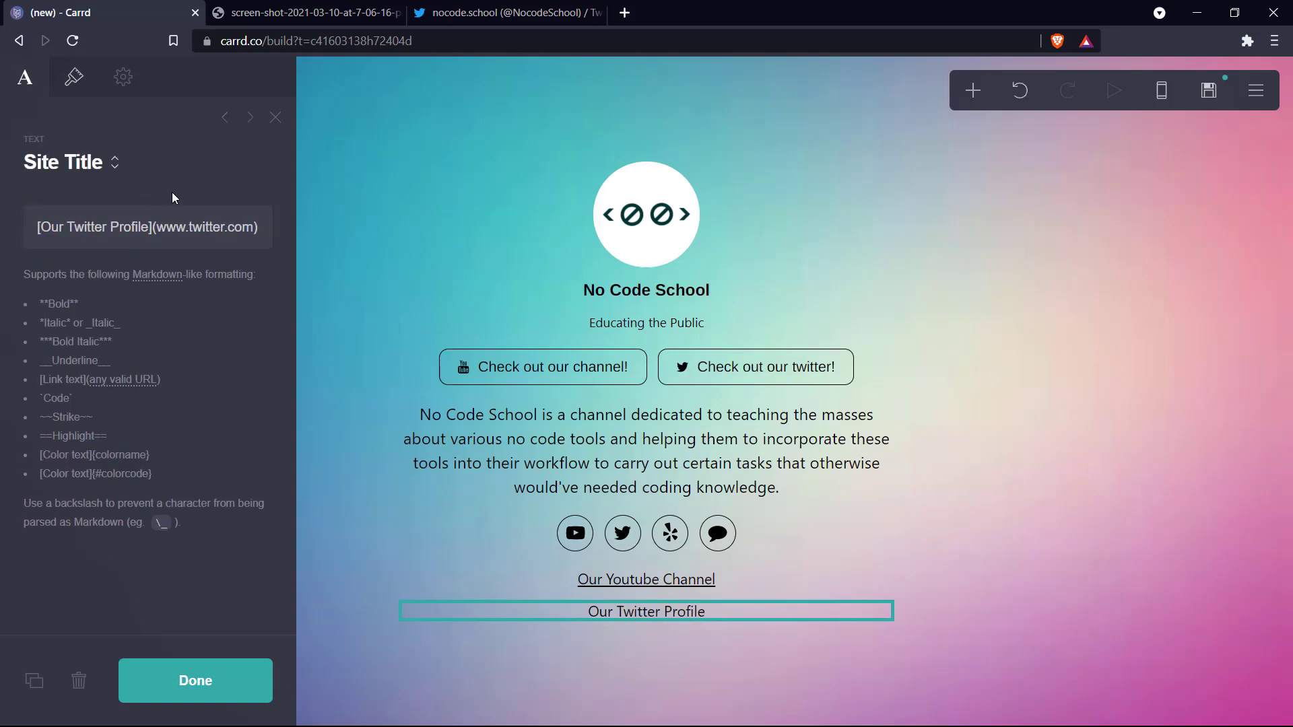
pyautogui.click(1093, 516)
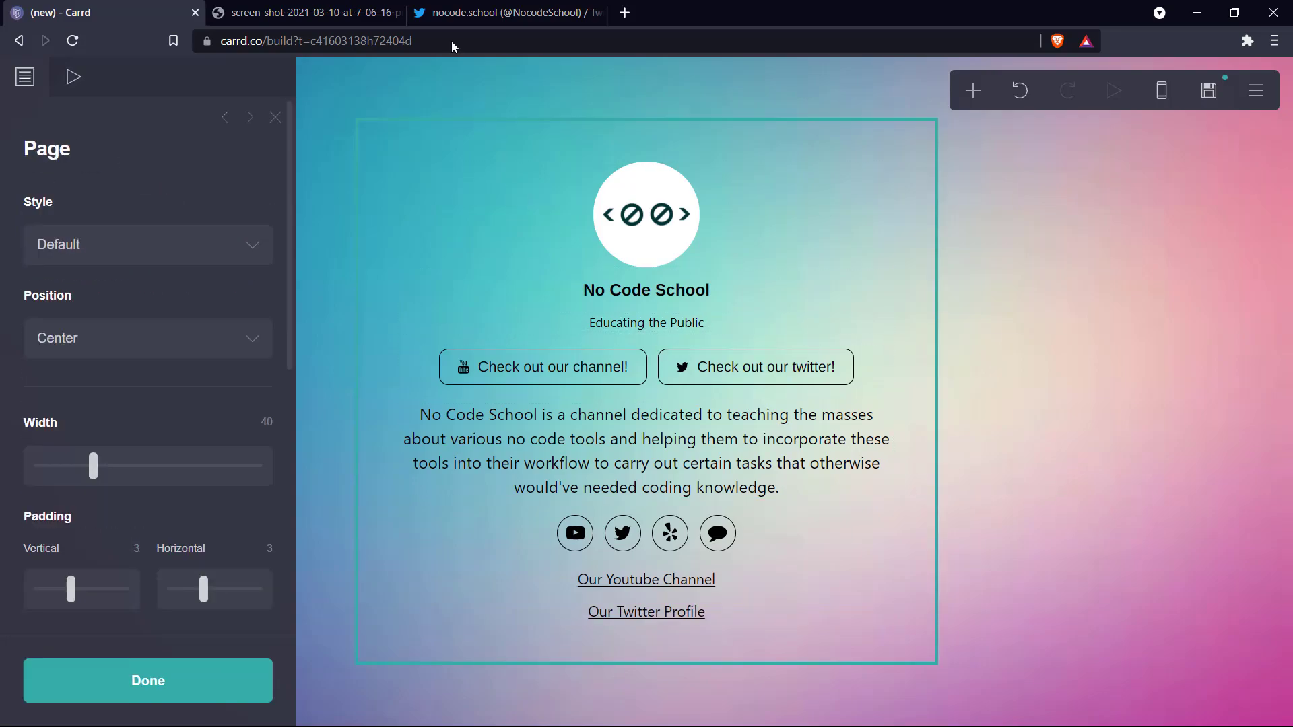
# Enlarge the No Code School heading, comparing it against the reference screenshot.
pyautogui.click(338, 6)
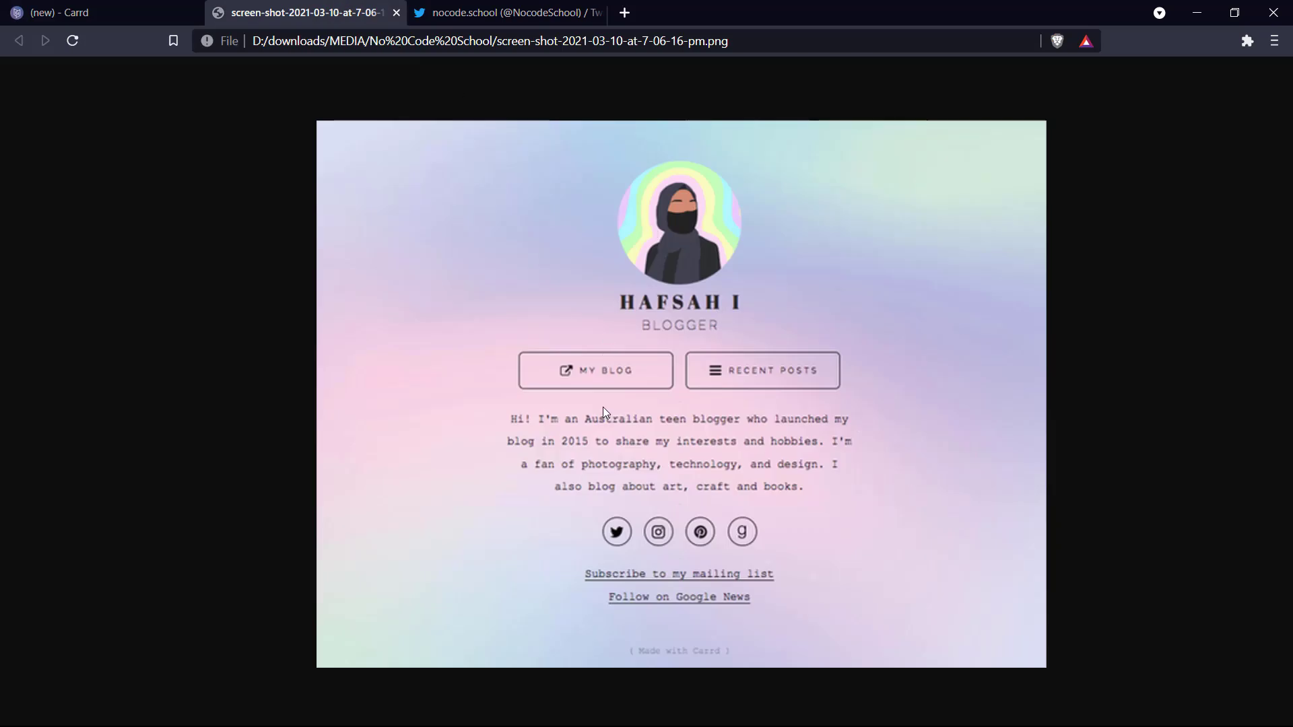
pyautogui.click(48, 12)
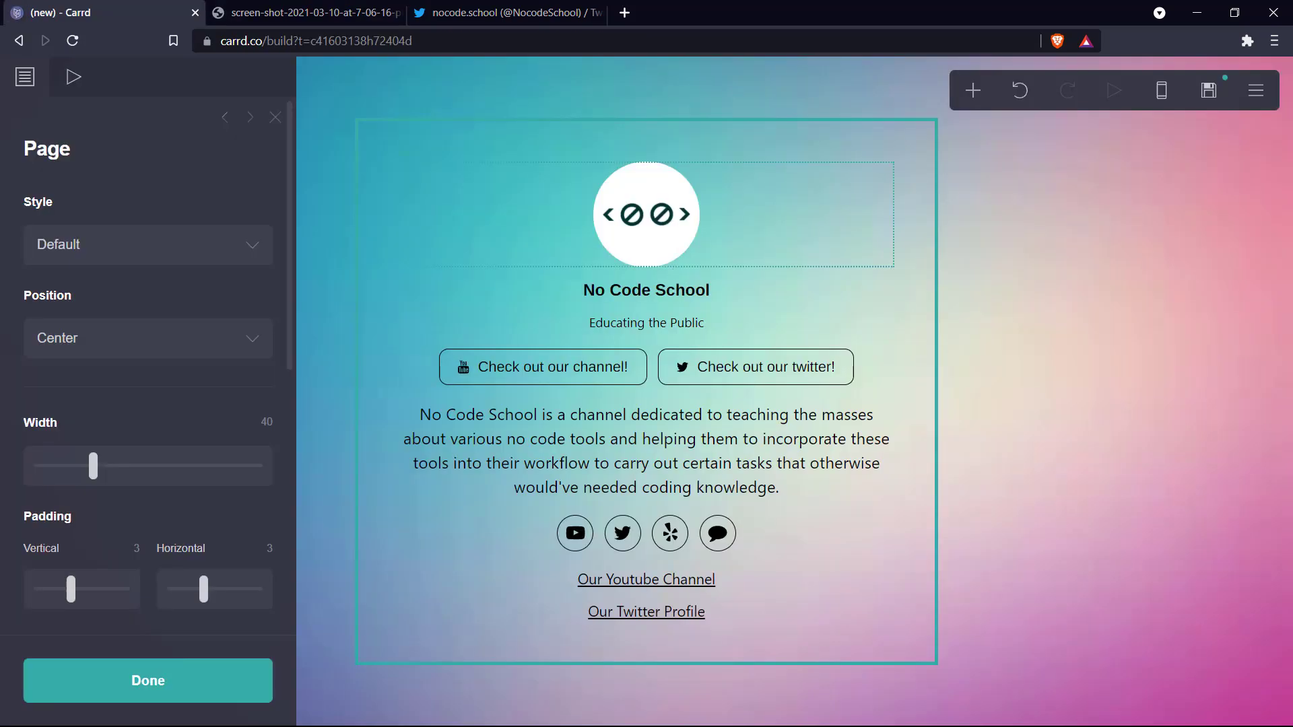
pyautogui.click(305, 4)
pyautogui.click(96, 6)
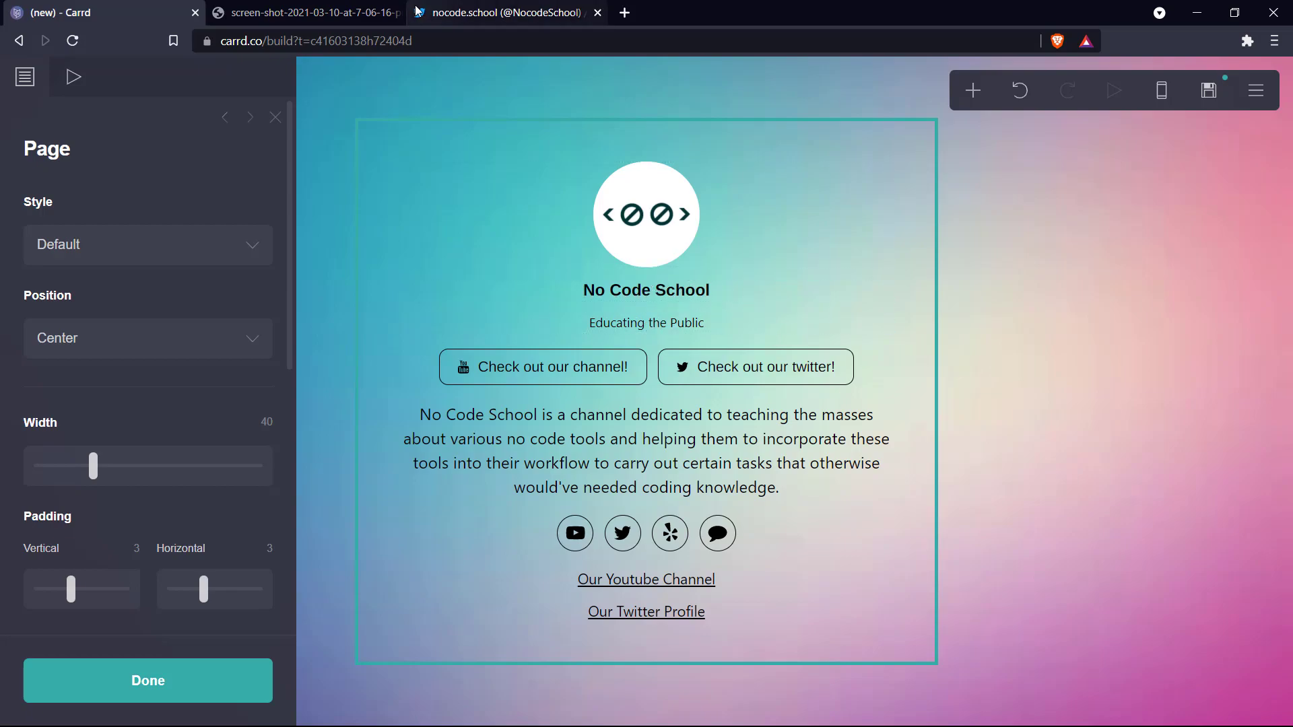
pyautogui.click(303, 12)
pyautogui.click(101, 13)
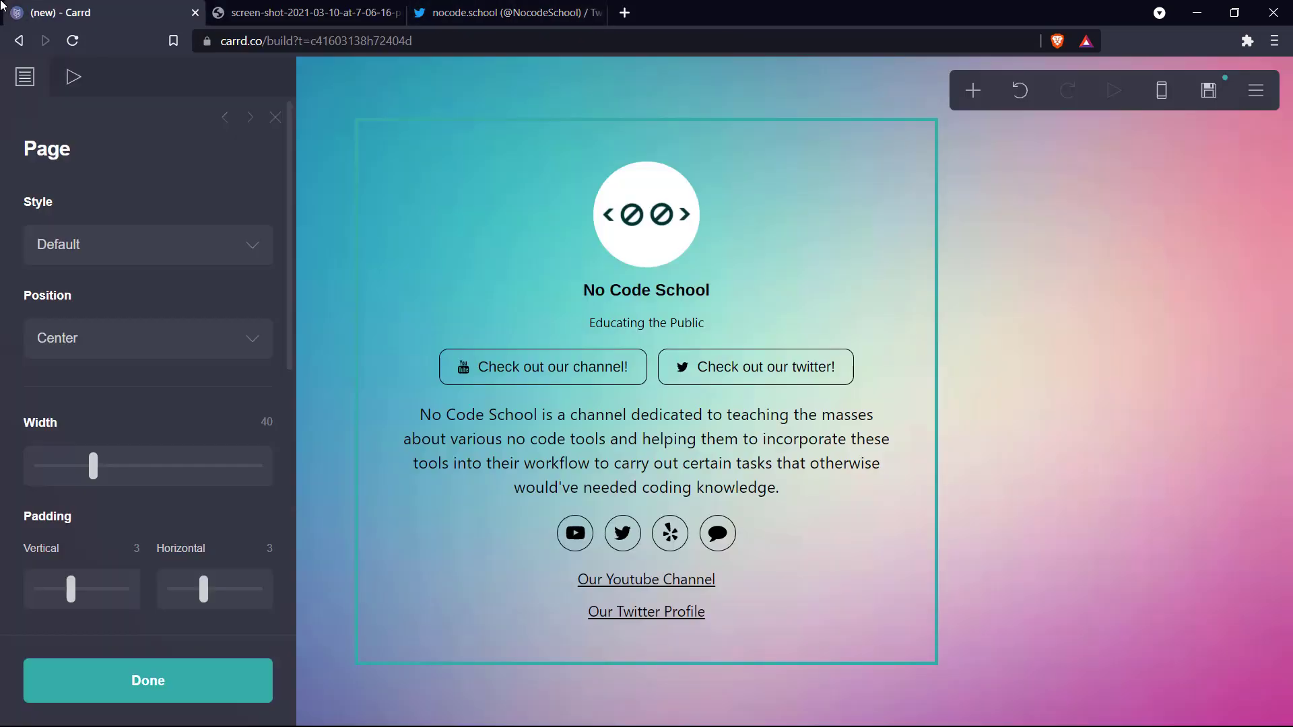
pyautogui.click(269, 13)
pyautogui.click(142, 15)
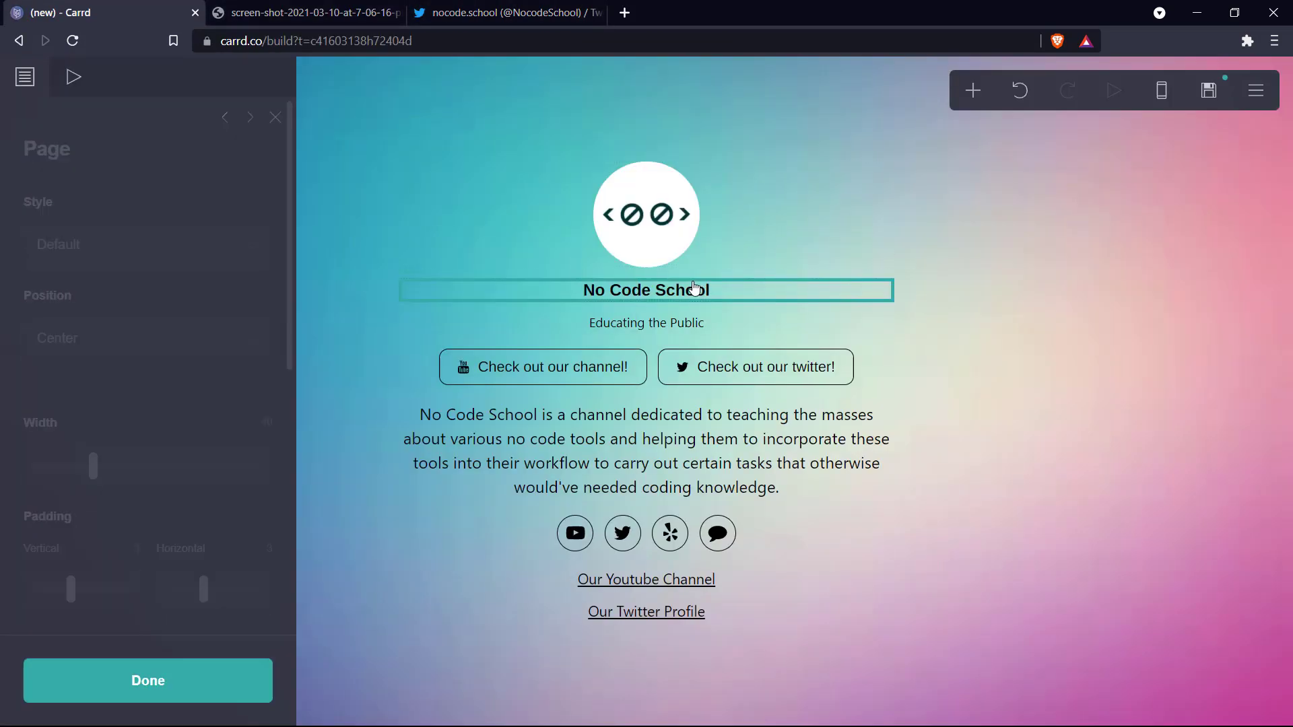
pyautogui.click(75, 93)
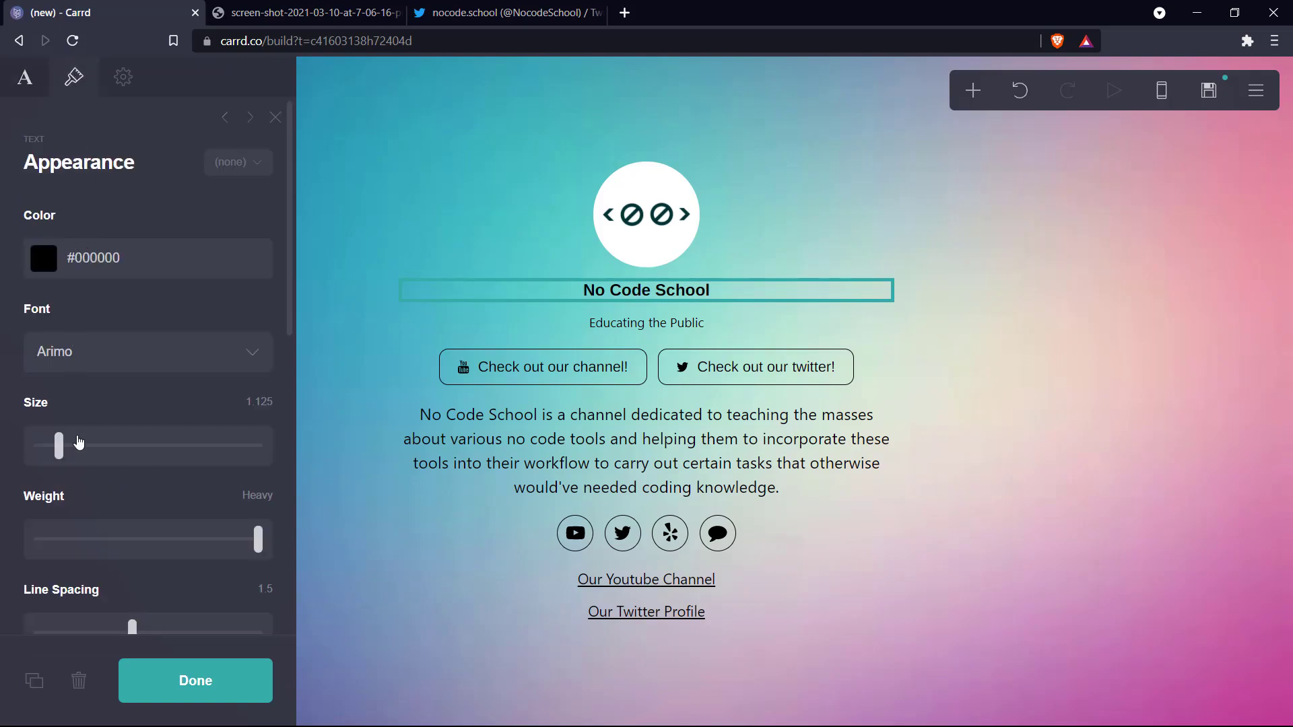
pyautogui.moveTo(62, 446)
pyautogui.mouseDown()
pyautogui.moveTo(76, 448)
pyautogui.moveTo(66, 445)
pyautogui.mouseUp()
pyautogui.click(346, 8)
pyautogui.hotkey('ctrl', 'shift', 'Tab')
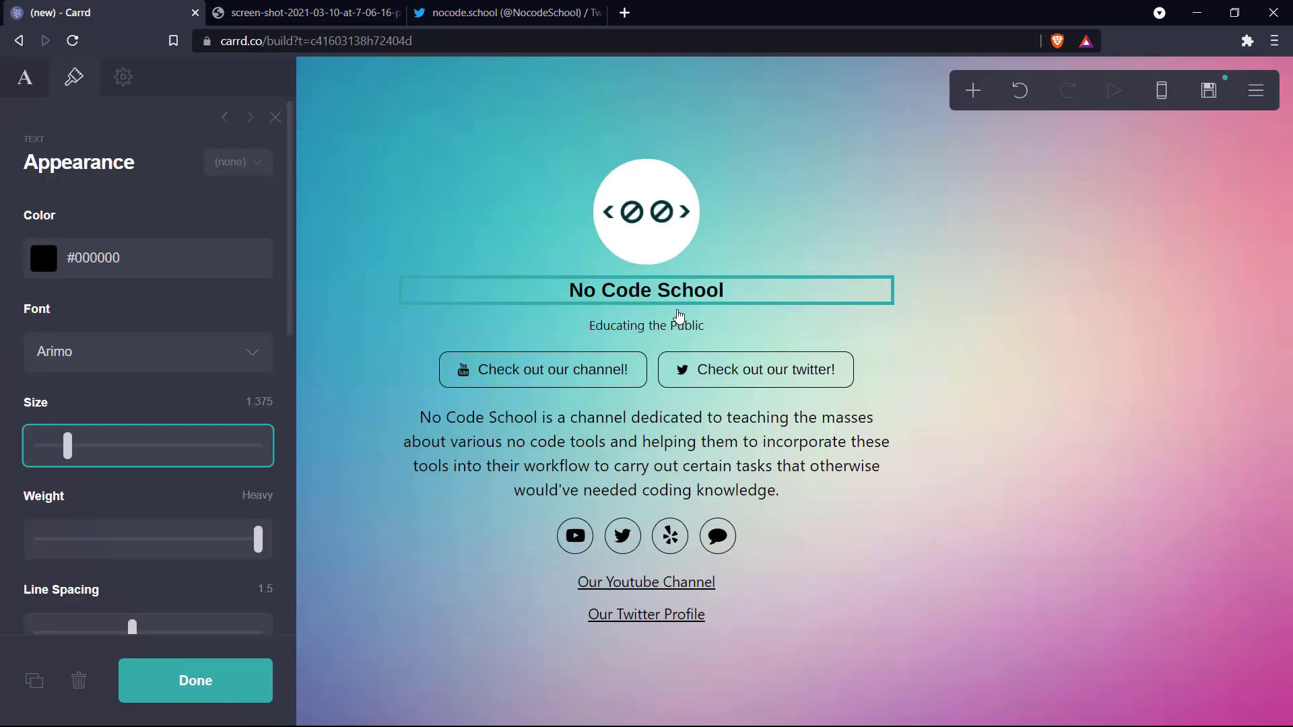
# Remove the container's spacing between page elements.
pyautogui.click(921, 227)
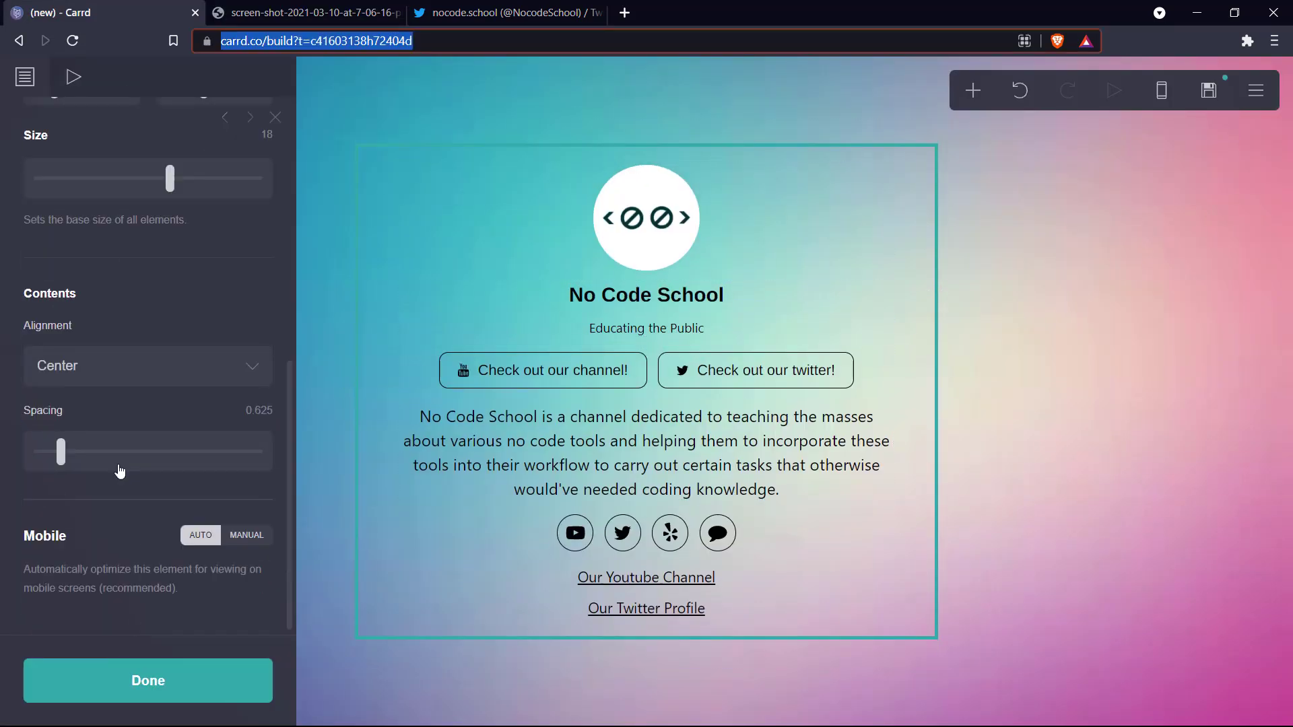
pyautogui.moveTo(60, 450); pyautogui.dragTo(19, 476)
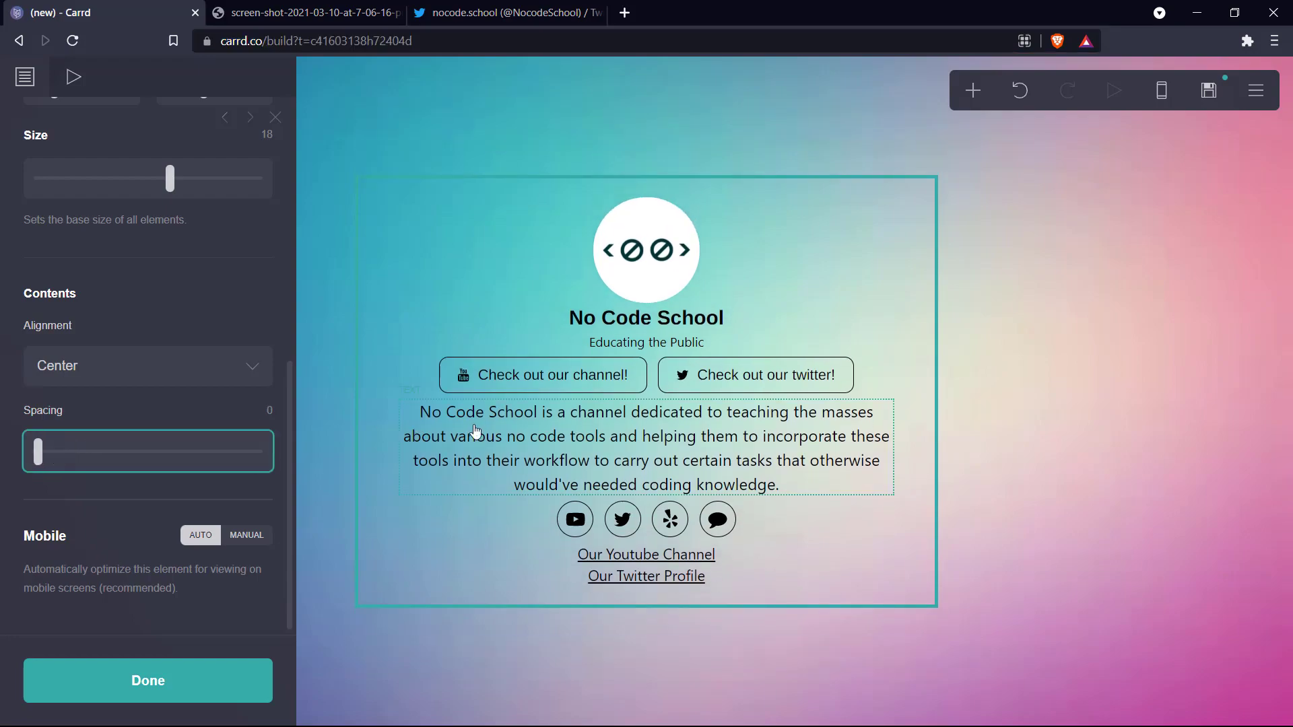
pyautogui.click(640, 269)
pyautogui.click(313, 8)
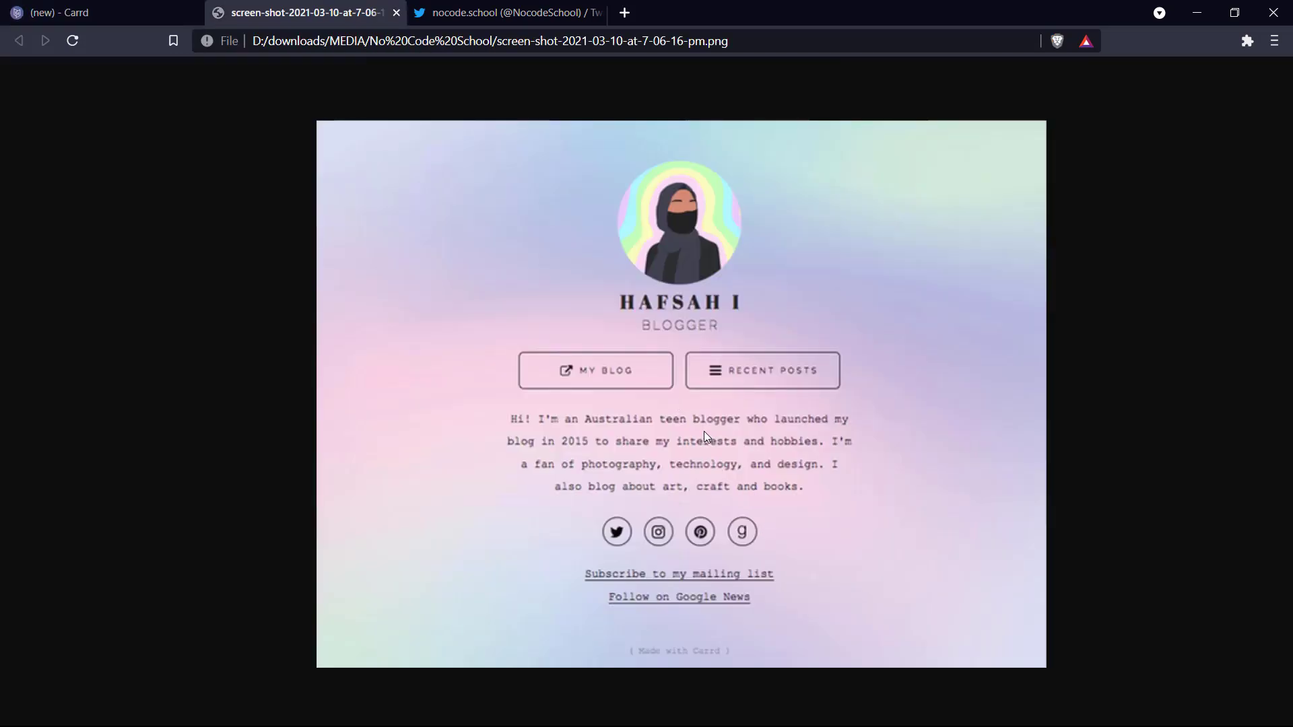
pyautogui.click(97, 9)
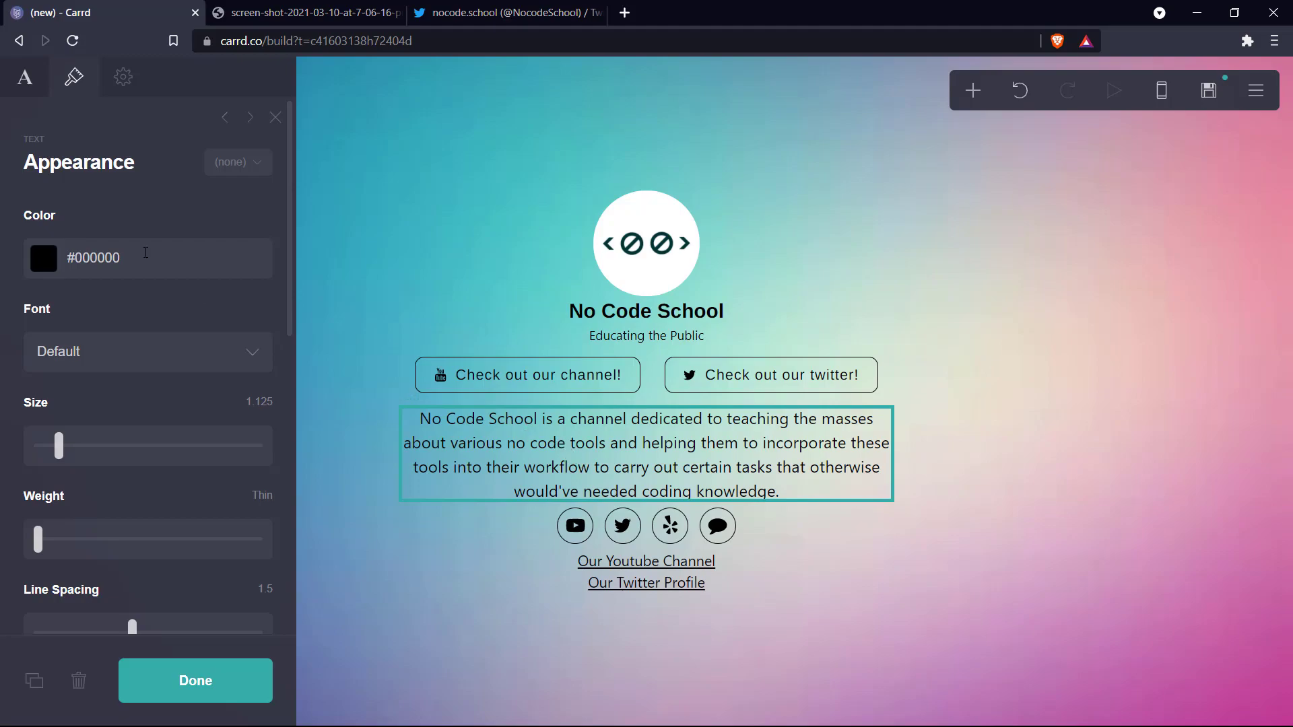
# Set the description paragraph's margins to 0.75.
pyautogui.scroll(-3, 174, 348)
pyautogui.scroll(-3, 171, 386)
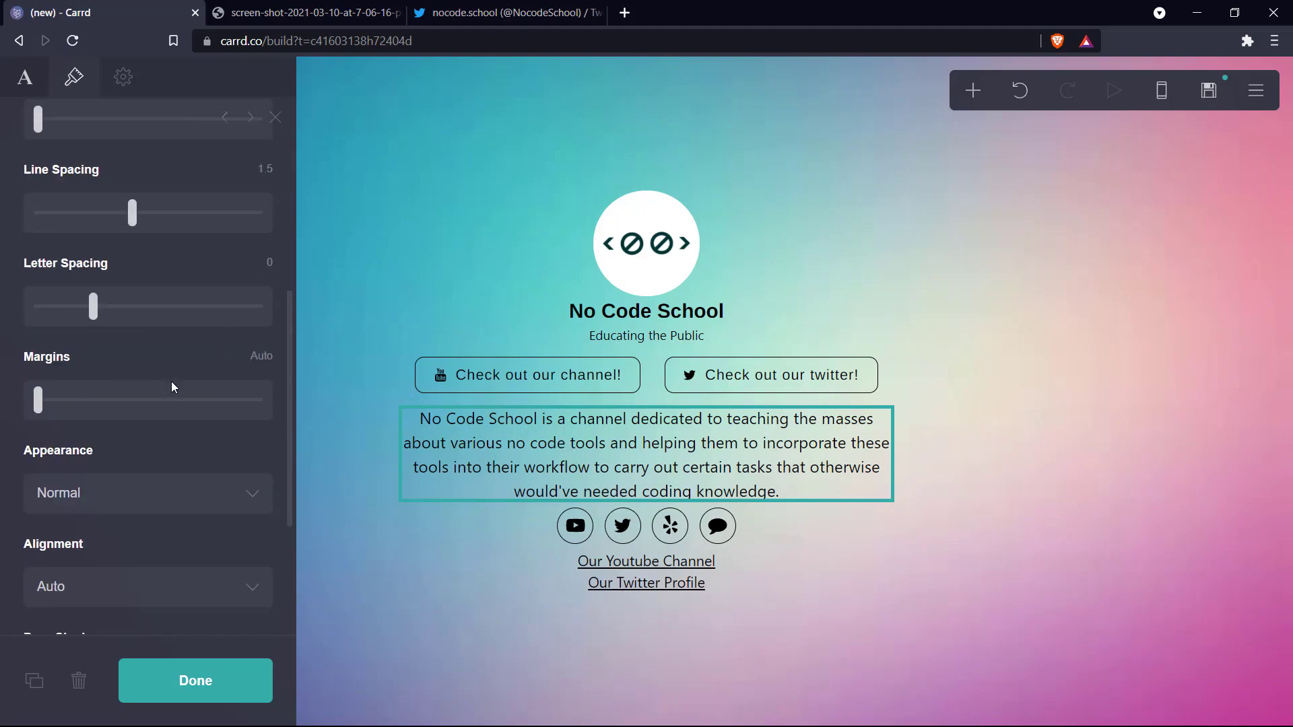
pyautogui.click(124, 408)
pyautogui.moveTo(124, 416); pyautogui.dragTo(74, 423)
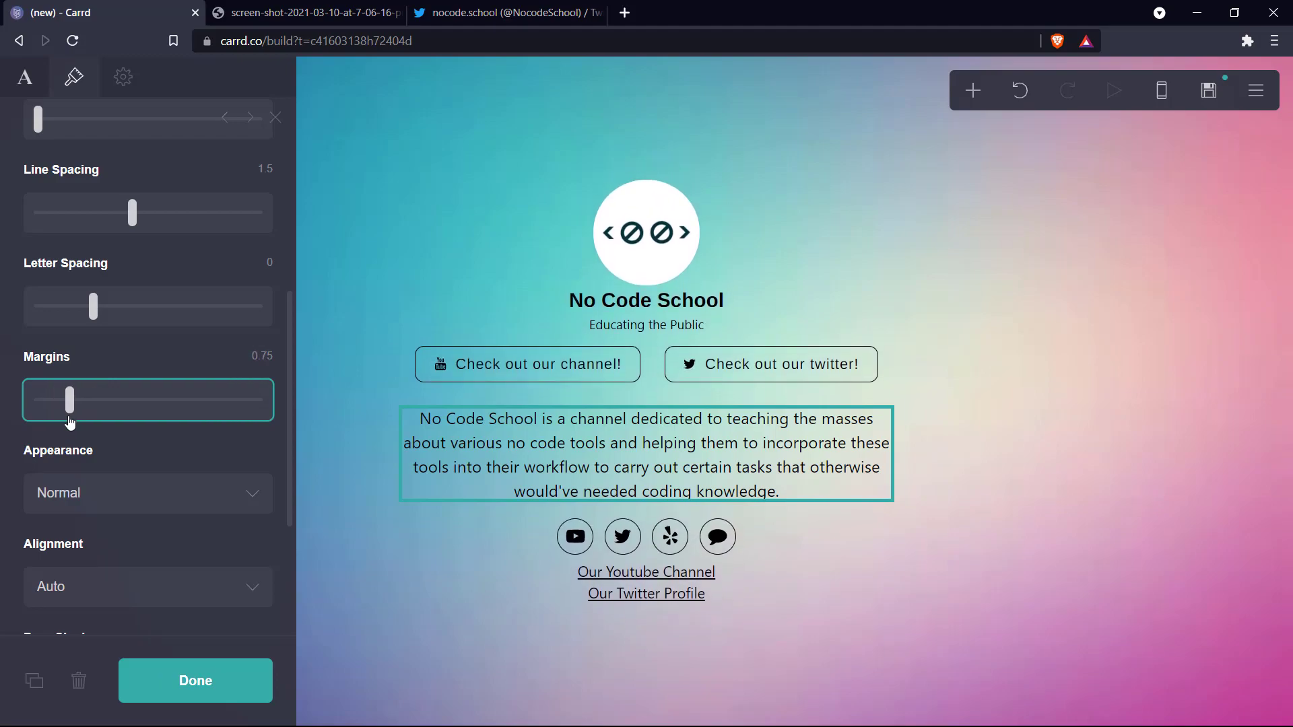
pyautogui.click(1082, 445)
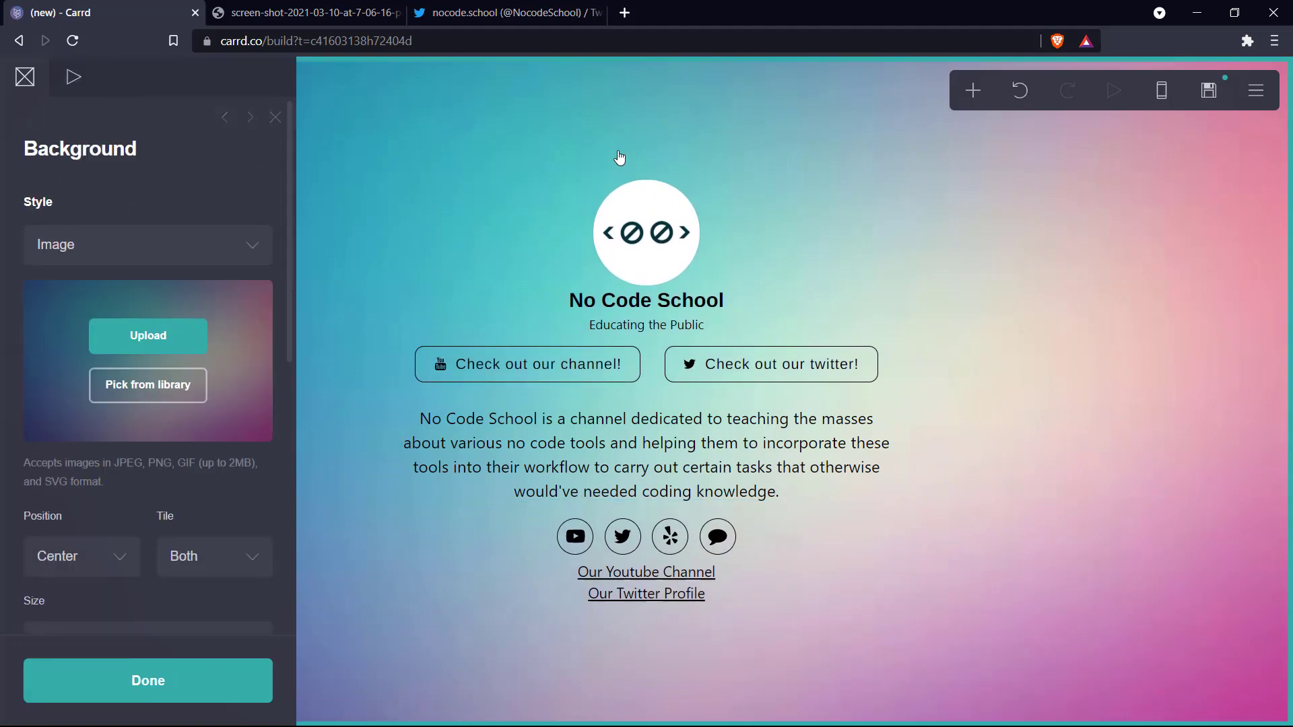
pyautogui.click(264, 8)
pyautogui.click(60, 12)
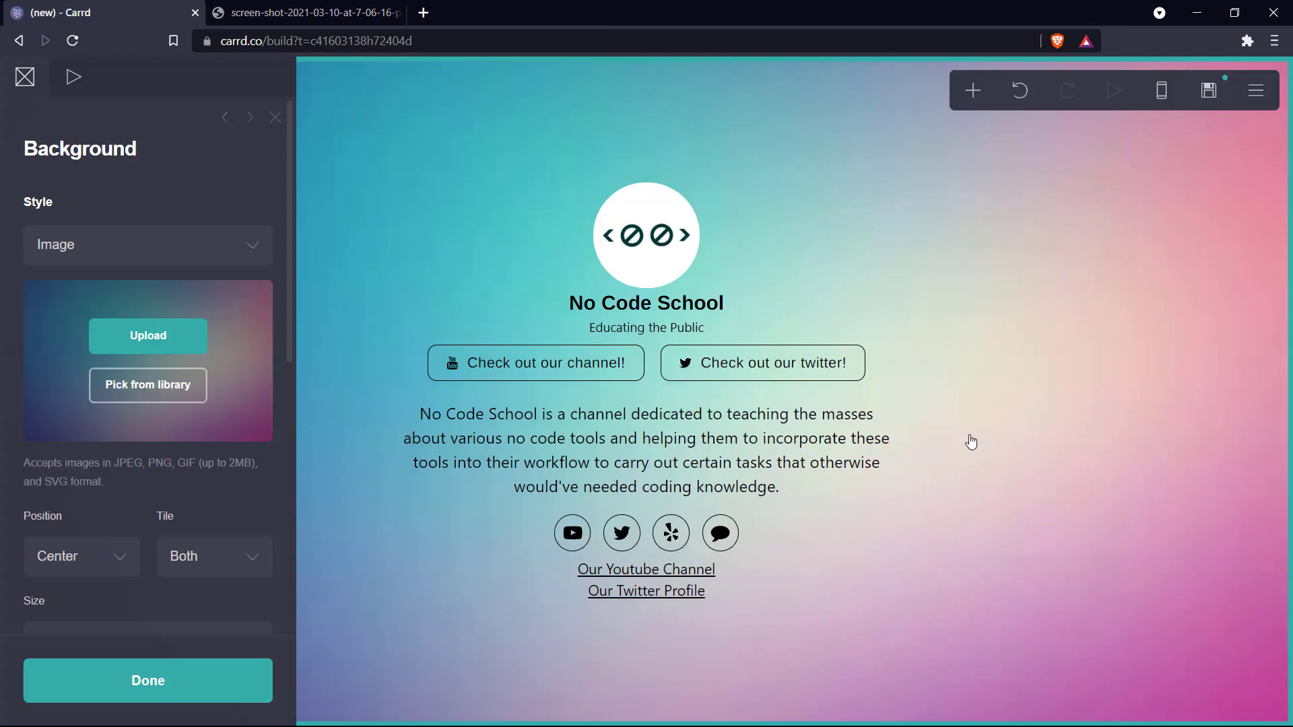
# Give the 'Our Youtube Channel' line a 0.375 margin.
pyautogui.click(615, 569)
pyautogui.scroll(-7, 156, 423)
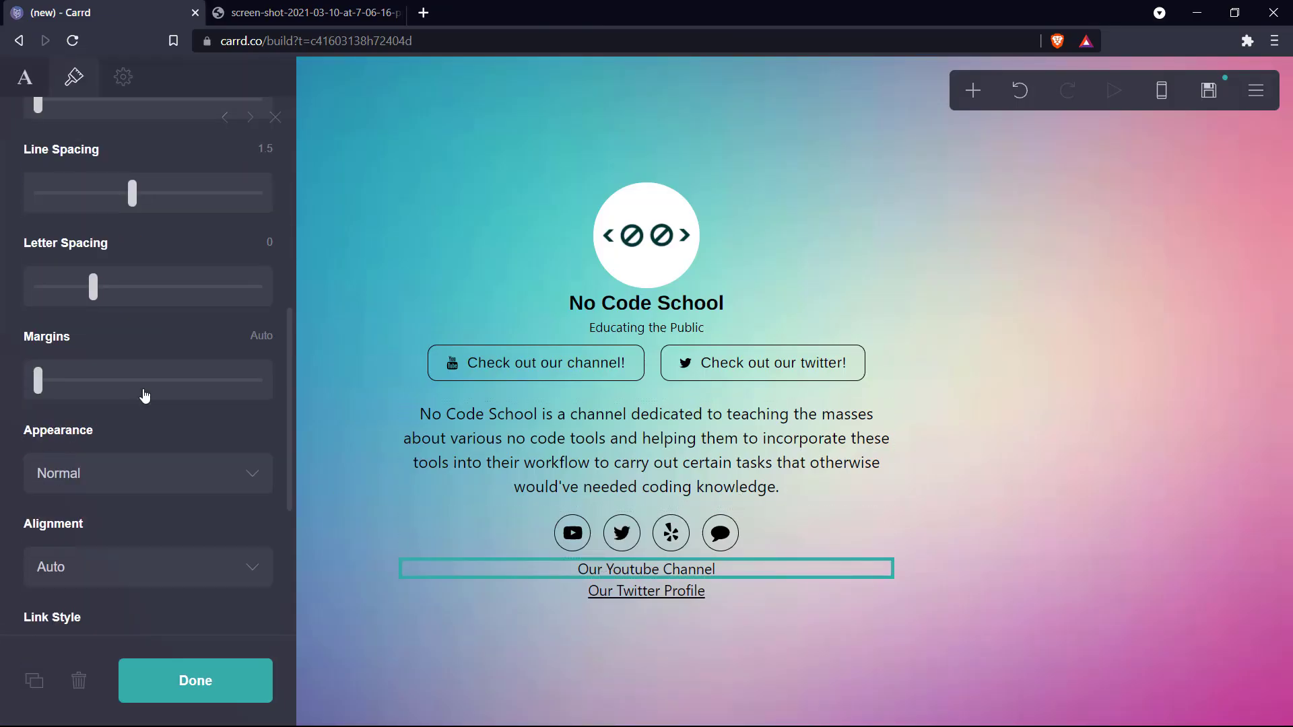
pyautogui.moveTo(88, 382); pyautogui.dragTo(62, 391)
pyautogui.click(1043, 374)
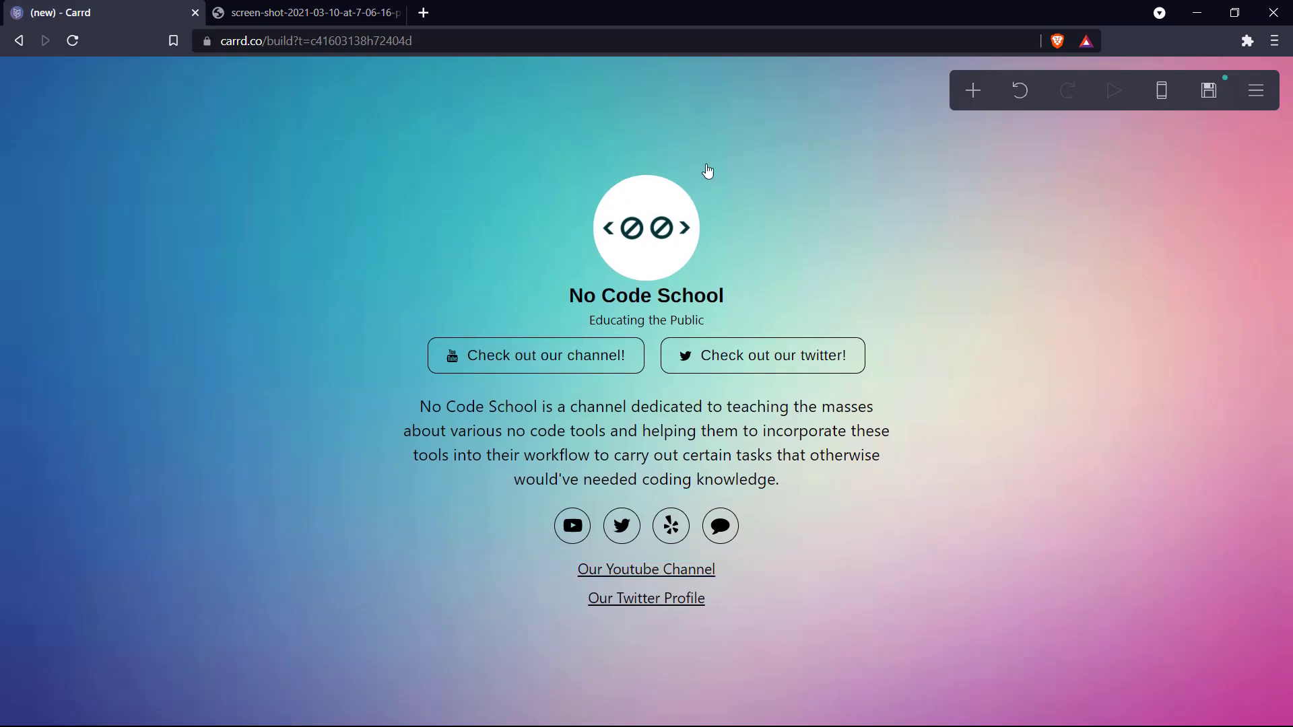
# Title the site 'No Code School' with description 'Safe haven for no code.'.
pyautogui.click(278, 6)
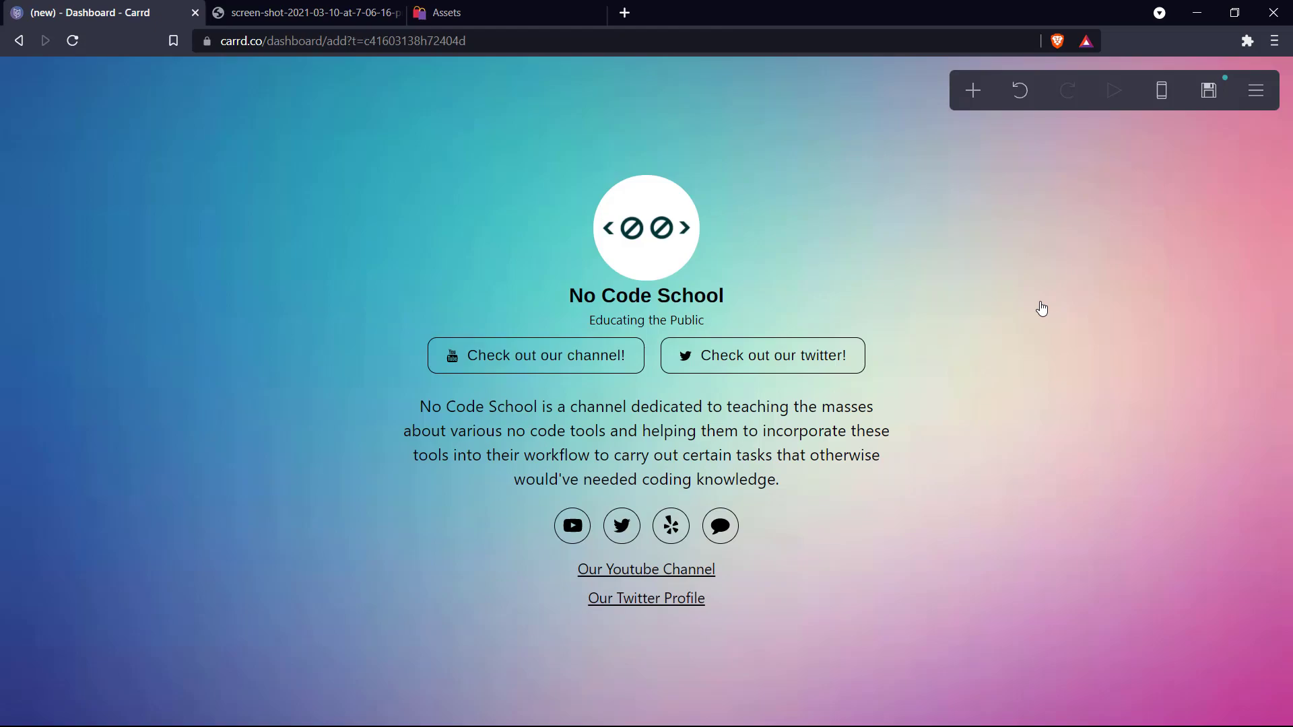
pyautogui.click(1209, 91)
pyautogui.click(144, 262)
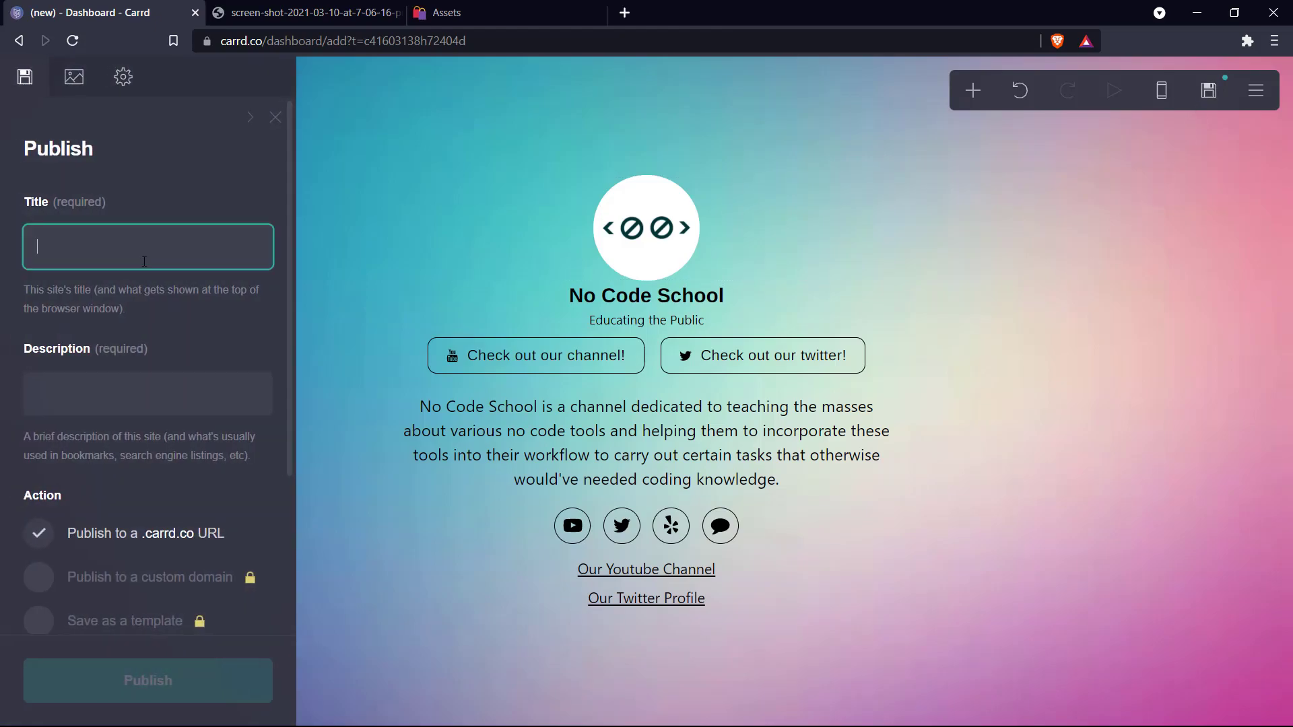
pyautogui.write('No Code School')
pyautogui.click(143, 383)
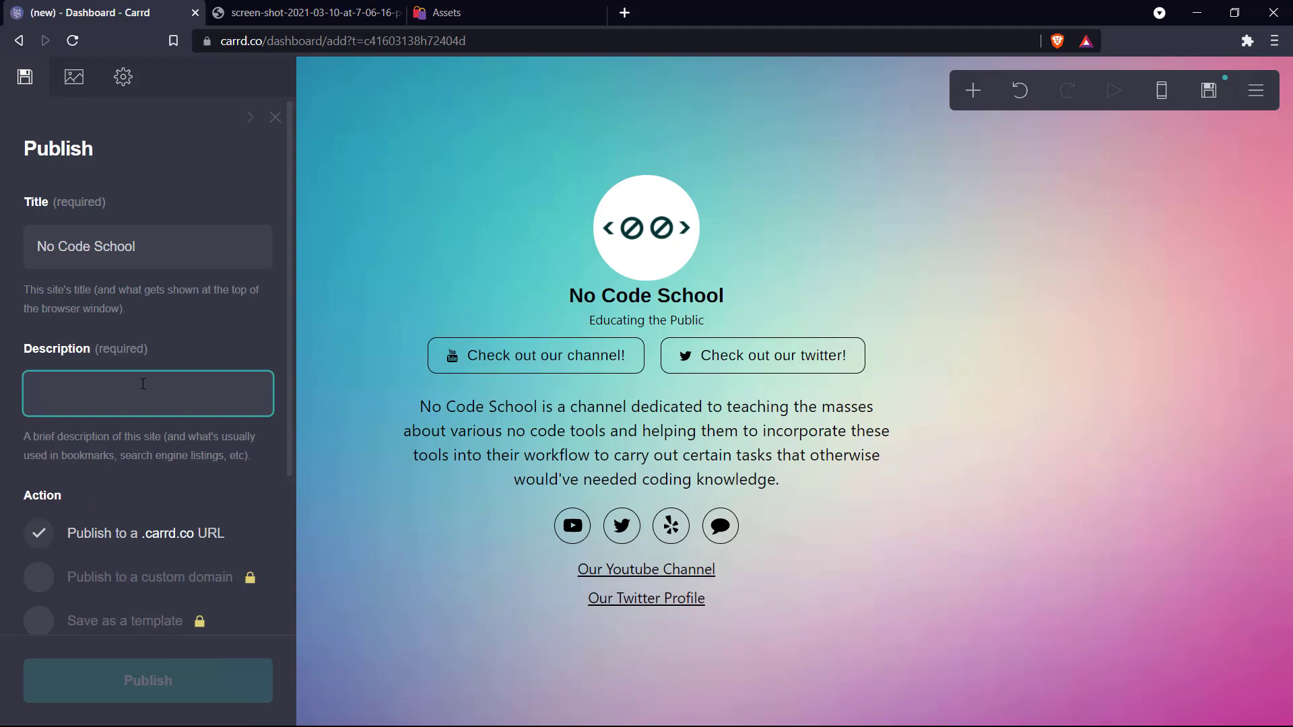
pyautogui.write('Safe haven for no code.')
# Publish the site to nocodeschool123.carrd.co.
pyautogui.click(141, 534)
pyautogui.click(94, 513)
pyautogui.write('n')
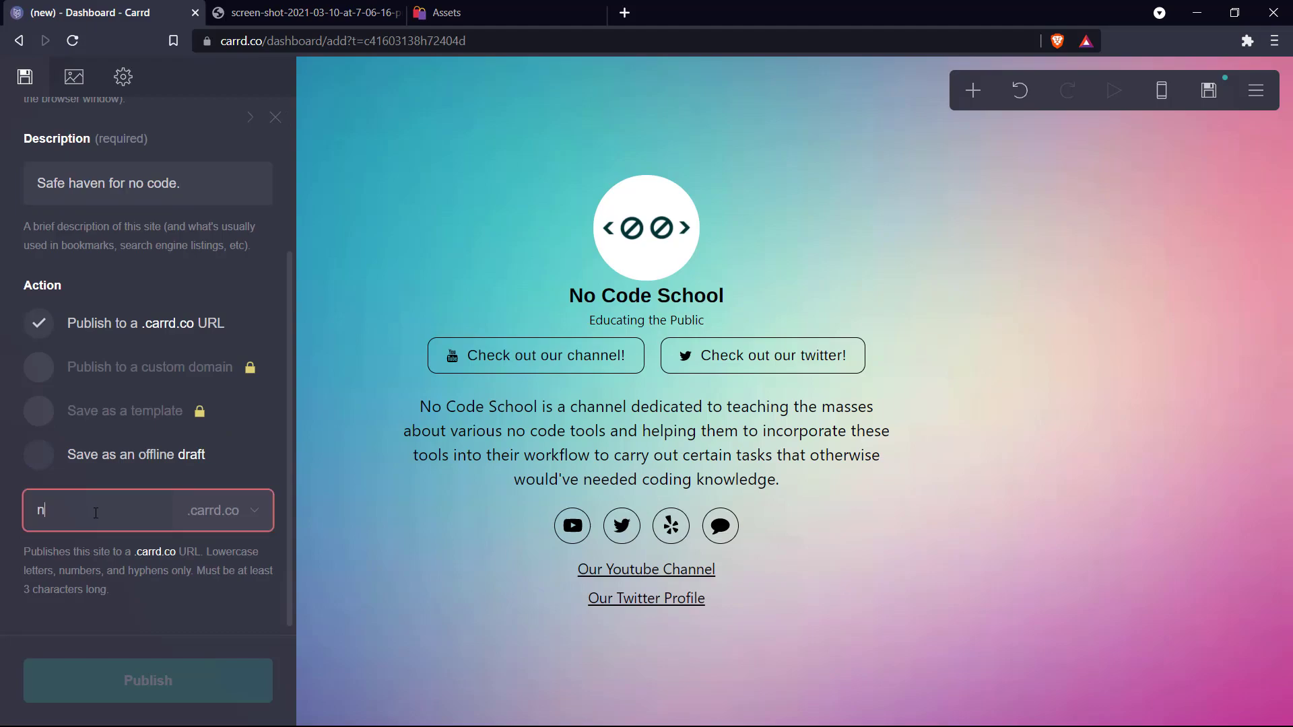
pyautogui.write('ocodeschool')
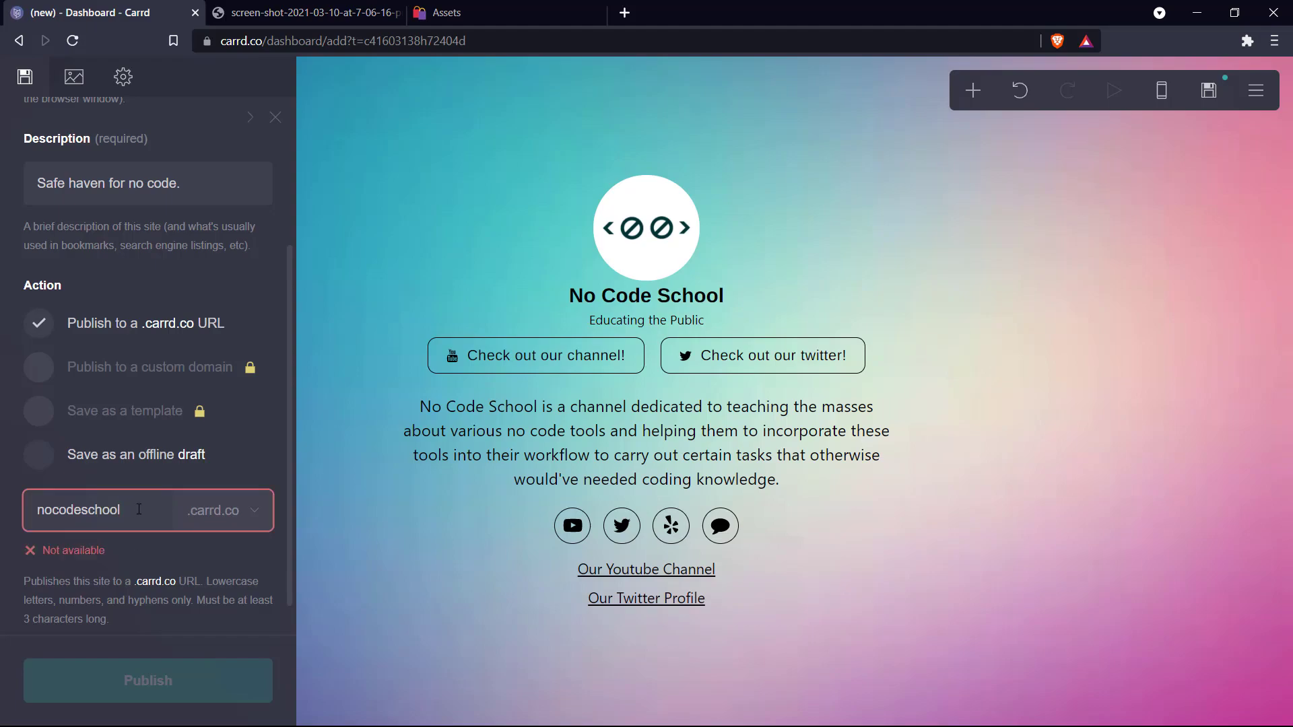
pyautogui.write('123')
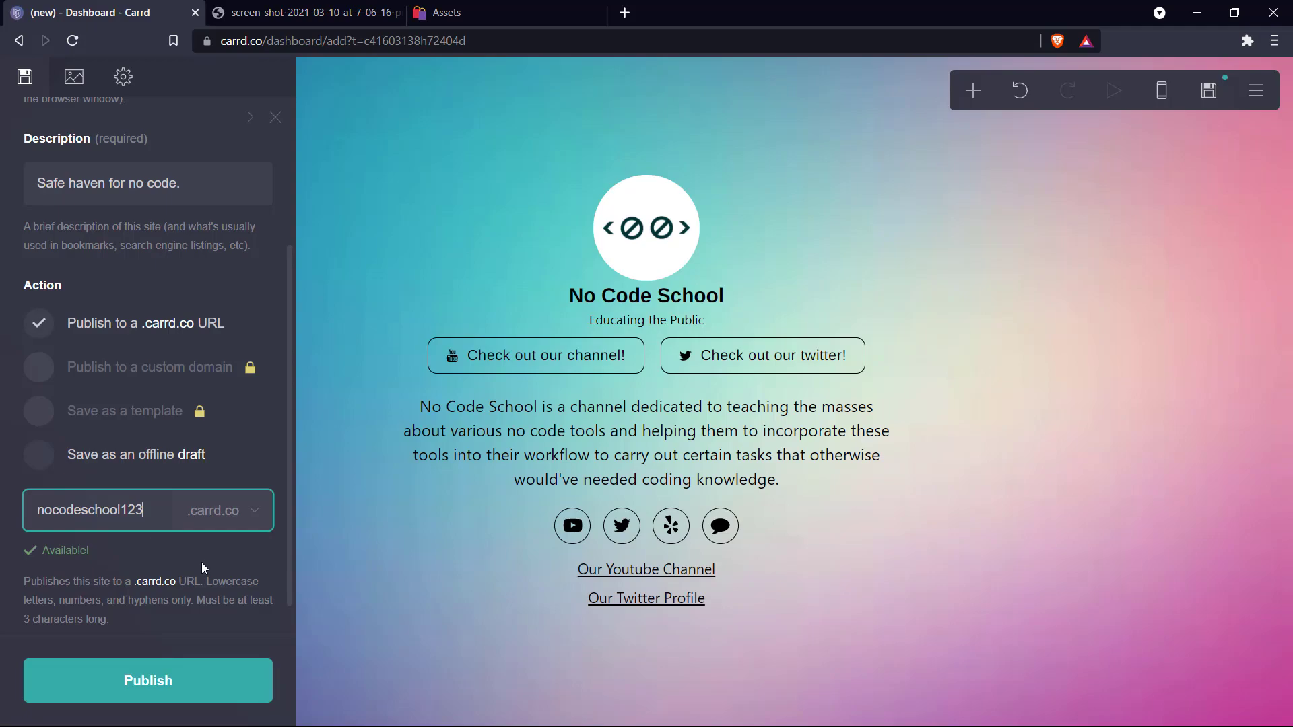
pyautogui.click(166, 676)
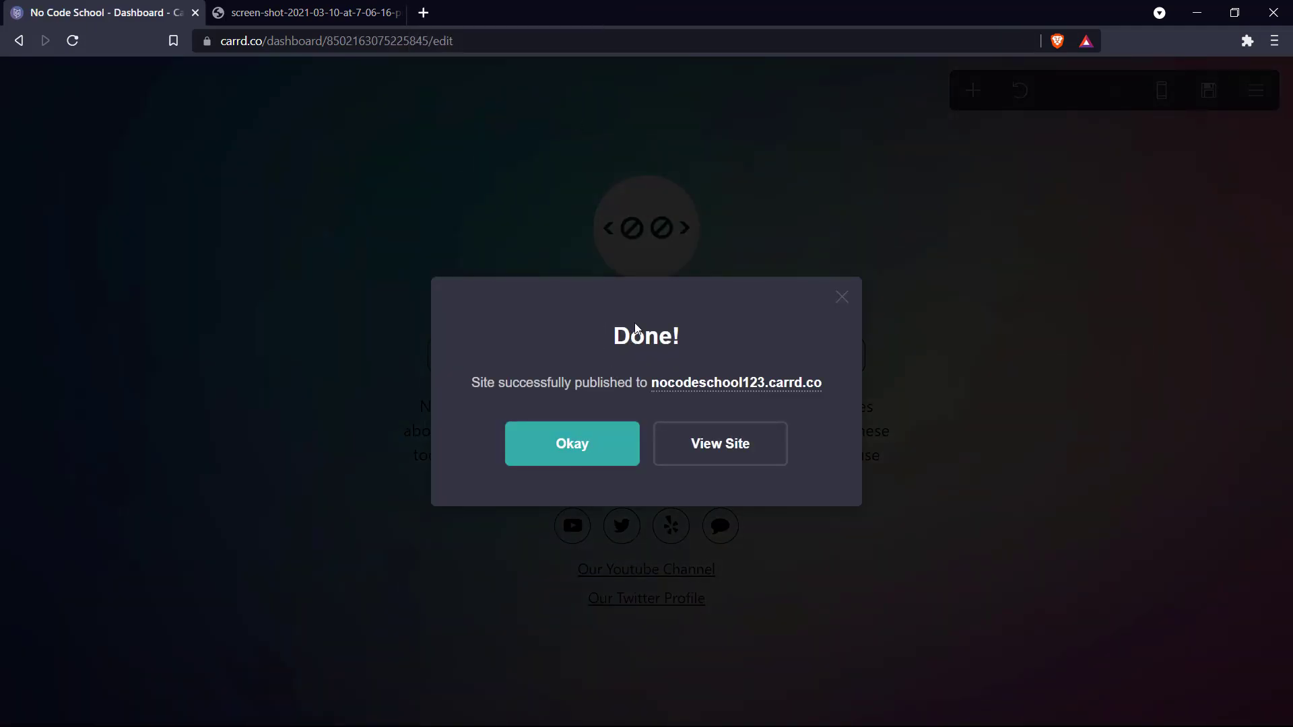
# Open the live nocodeschool123.carrd.co site, then its channel and Twitter button links in new tabs.
pyautogui.click(726, 451)
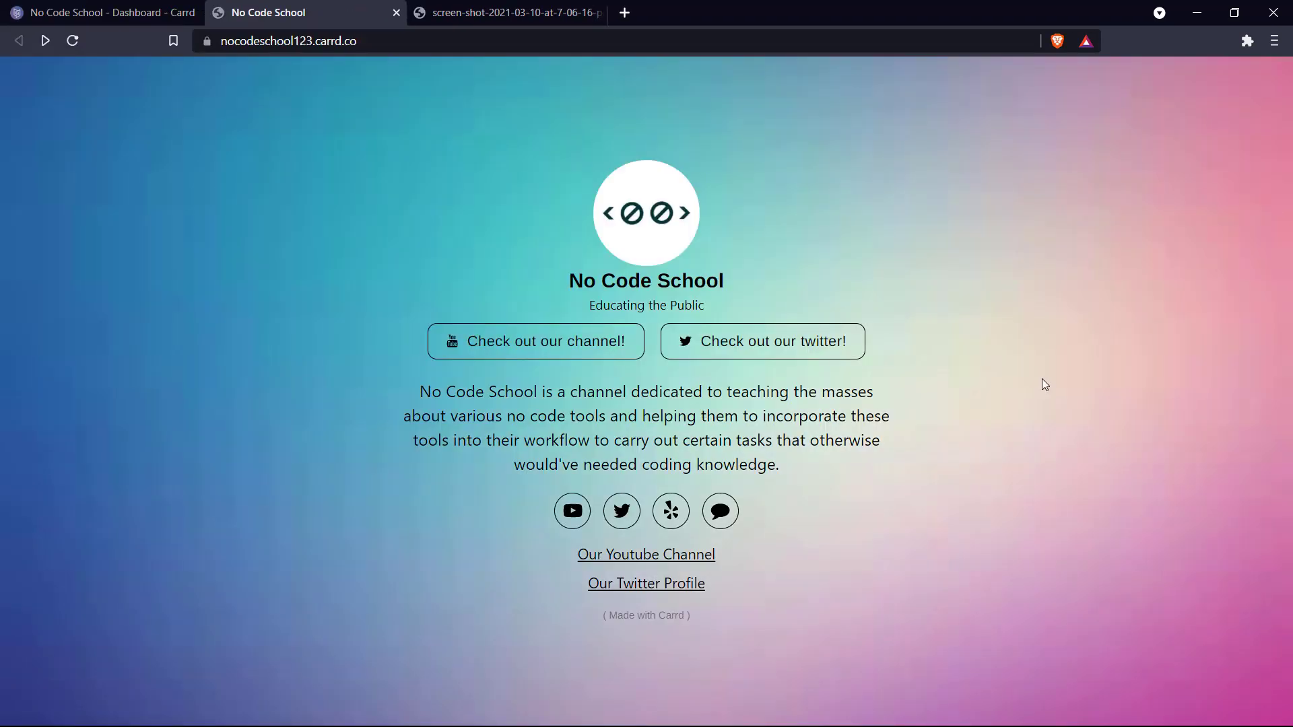
pyautogui.rightClick(501, 338)
pyautogui.click(543, 357)
pyautogui.rightClick(740, 351)
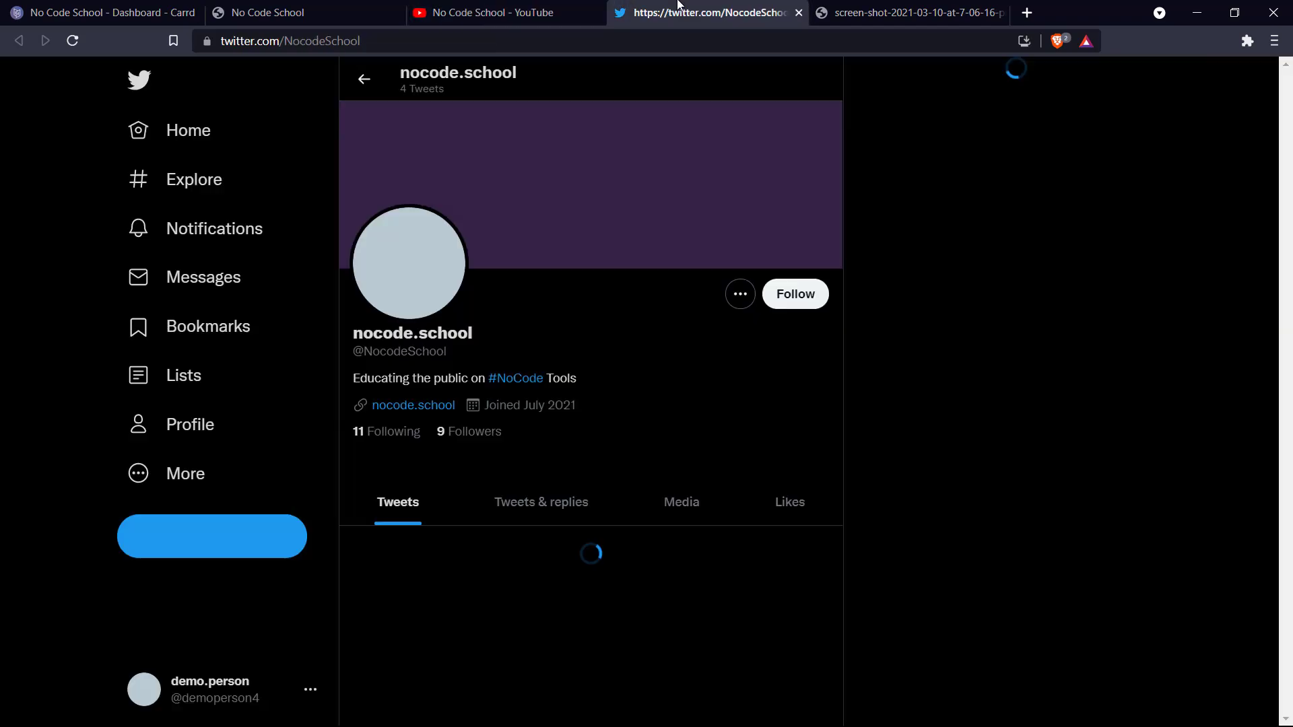
pyautogui.click(330, 9)
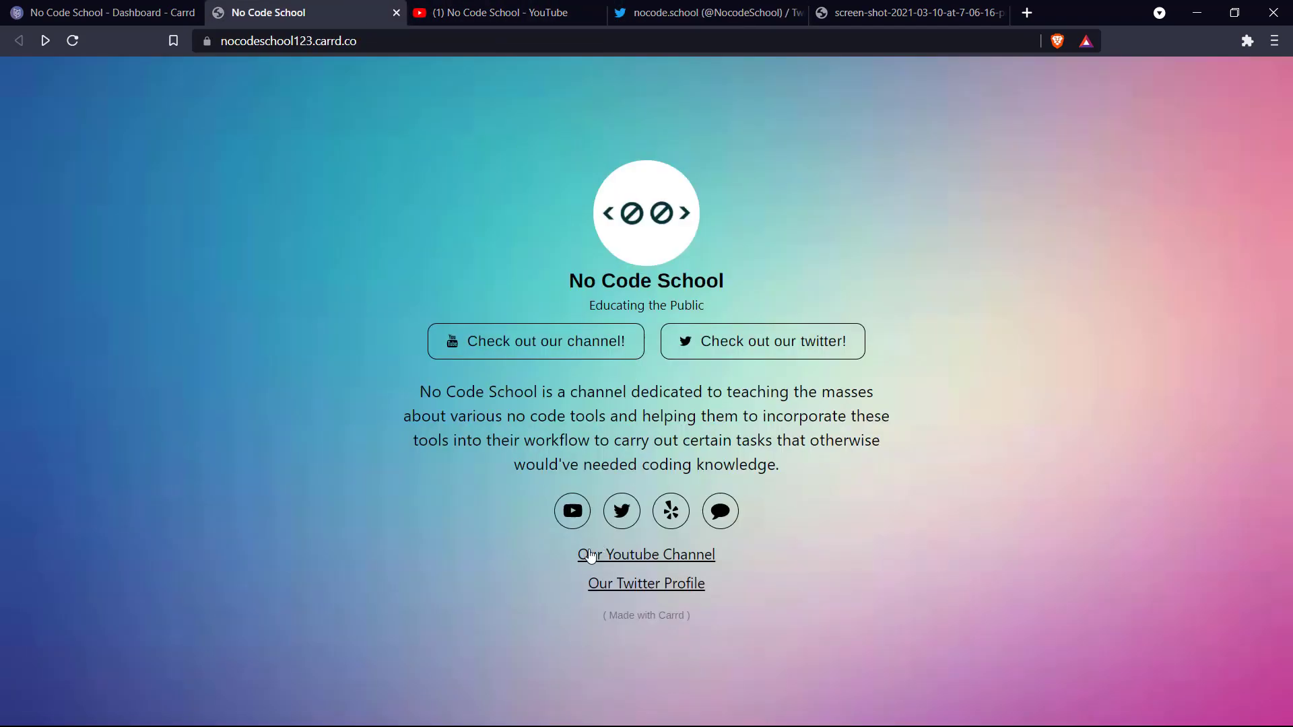